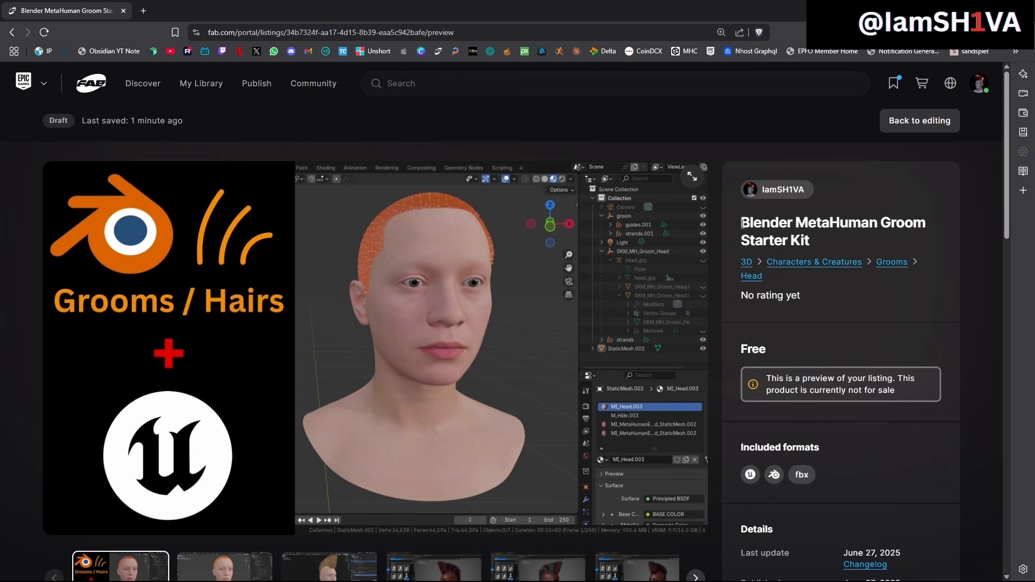
- Review the Blender MetaHuman Groom Starter Kit listing's title, tutorial and plugin links, feature list and included formats
{"action": "triple_click", "coordinate": [763, 216]}
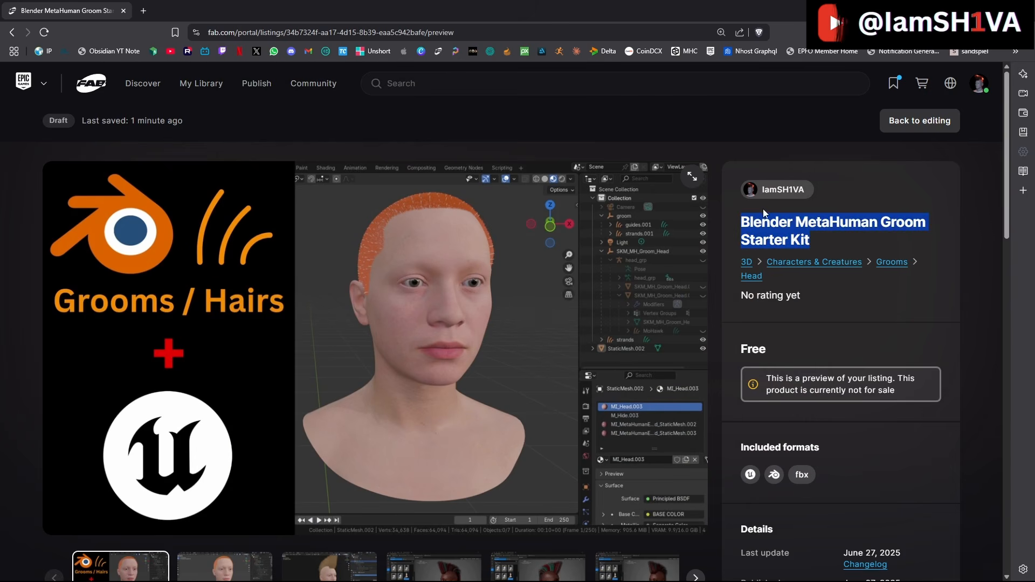
{"action": "scroll", "coordinate": [136, 379], "scroll_direction": "down", "scroll_amount": 6}
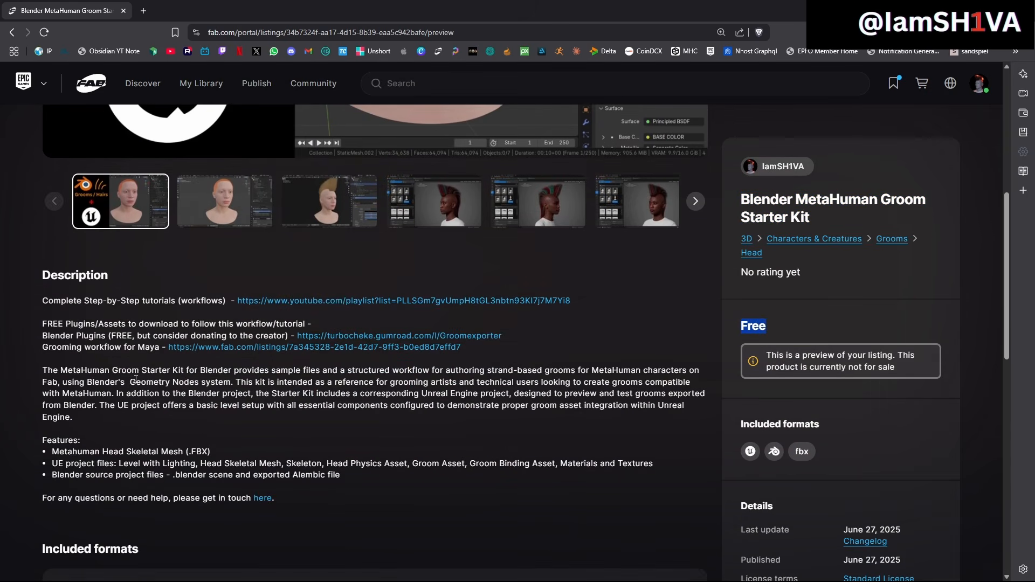
{"action": "left_click_drag", "start_coordinate": [32, 303], "coordinate": [293, 310]}
{"action": "left_click", "coordinate": [274, 393]}
{"action": "left_click_drag", "start_coordinate": [38, 329], "coordinate": [489, 358]}
{"action": "left_click", "coordinate": [475, 362]}
{"action": "scroll", "coordinate": [267, 389], "scroll_direction": "down", "scroll_amount": 2}
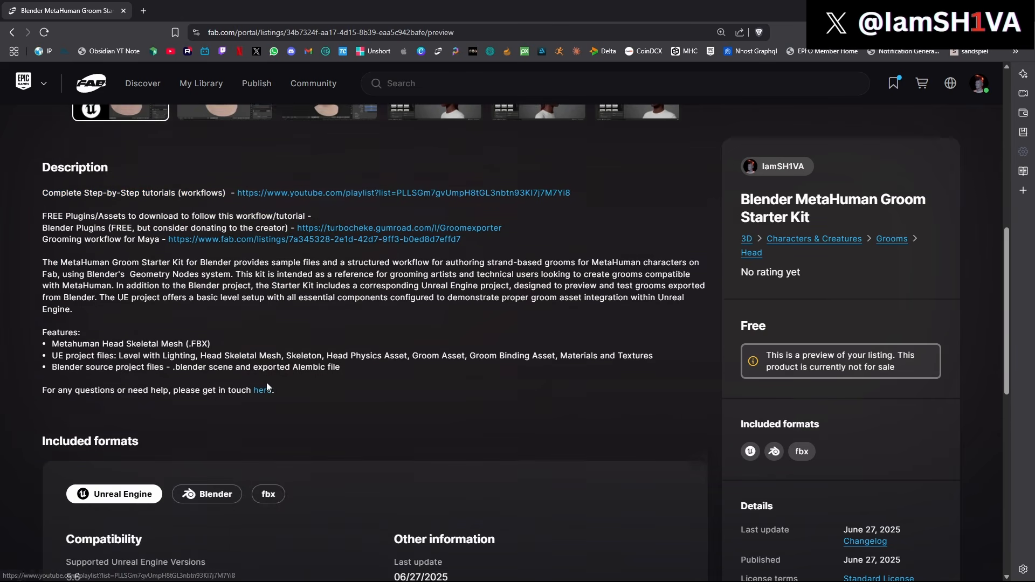
{"action": "scroll", "coordinate": [268, 391], "scroll_direction": "down", "scroll_amount": 1}
{"action": "left_click", "coordinate": [268, 441]}
{"action": "left_click", "coordinate": [208, 442]}
- Look through the starter kit listing's preview images, including the mohawk groom on a MetaHuman
{"action": "scroll", "coordinate": [659, 356], "scroll_direction": "up", "scroll_amount": 9}
{"action": "left_click", "coordinate": [237, 499]}
{"action": "left_click", "coordinate": [366, 507]}
{"action": "left_click", "coordinate": [434, 526]}
{"action": "left_click", "coordinate": [512, 527]}
{"action": "left_click", "coordinate": [628, 523]}
{"action": "left_click_drag", "start_coordinate": [740, 197], "coordinate": [848, 212]}
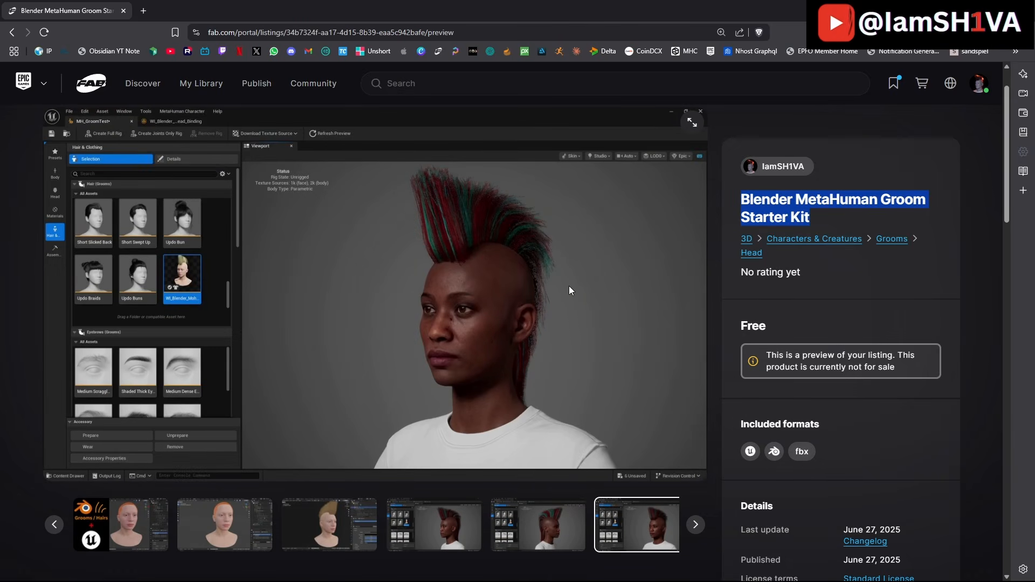
{"action": "left_click", "coordinate": [510, 32]}
{"action": "left_click", "coordinate": [608, 316]}
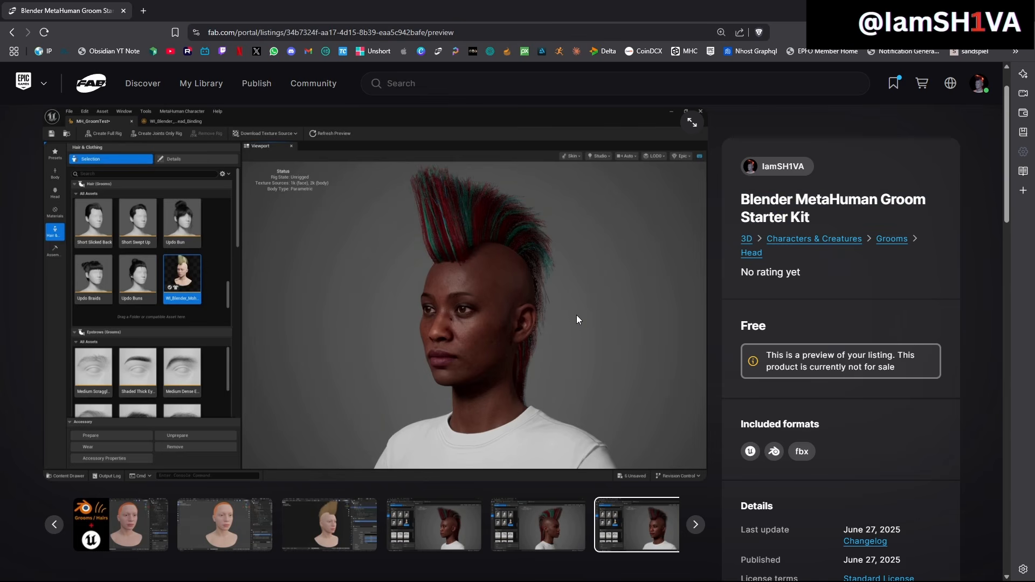
- Switch to the YouTube channel page and open the full UE5 Metahuman Customization Workflows playlist
{"action": "key", "text": "alt+Tab"}
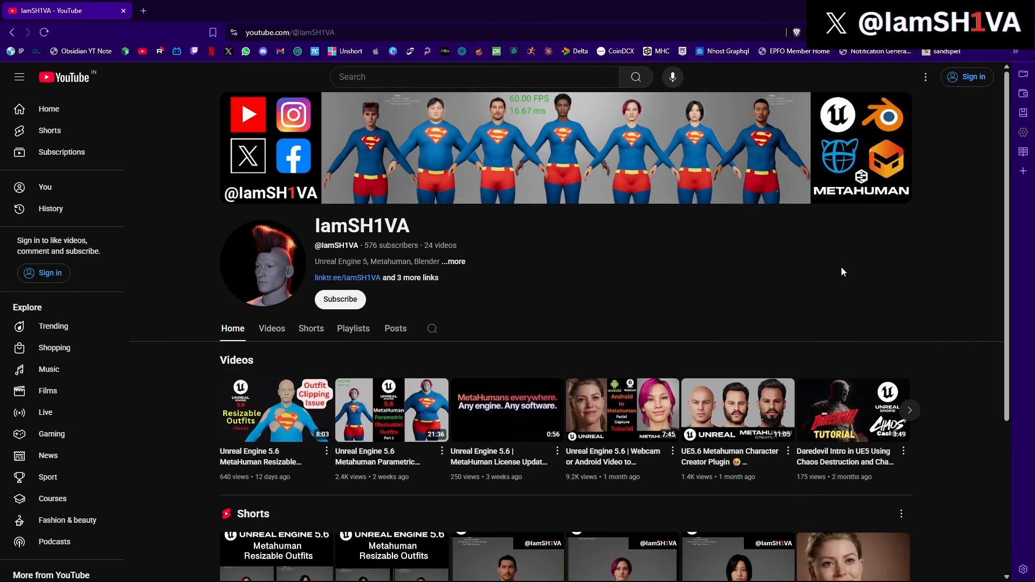
{"action": "left_click", "coordinate": [486, 30]}
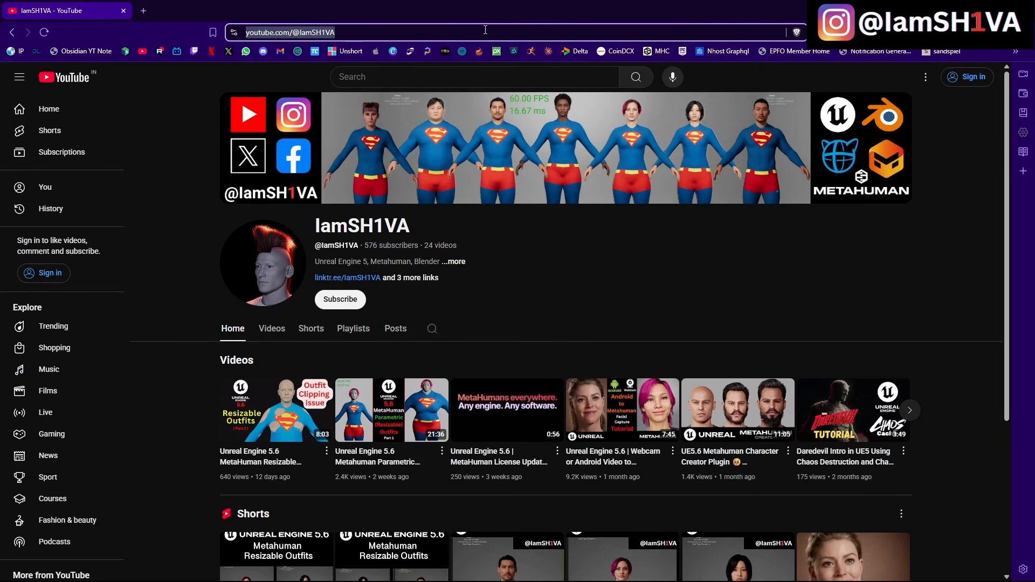
{"action": "left_click", "coordinate": [353, 330]}
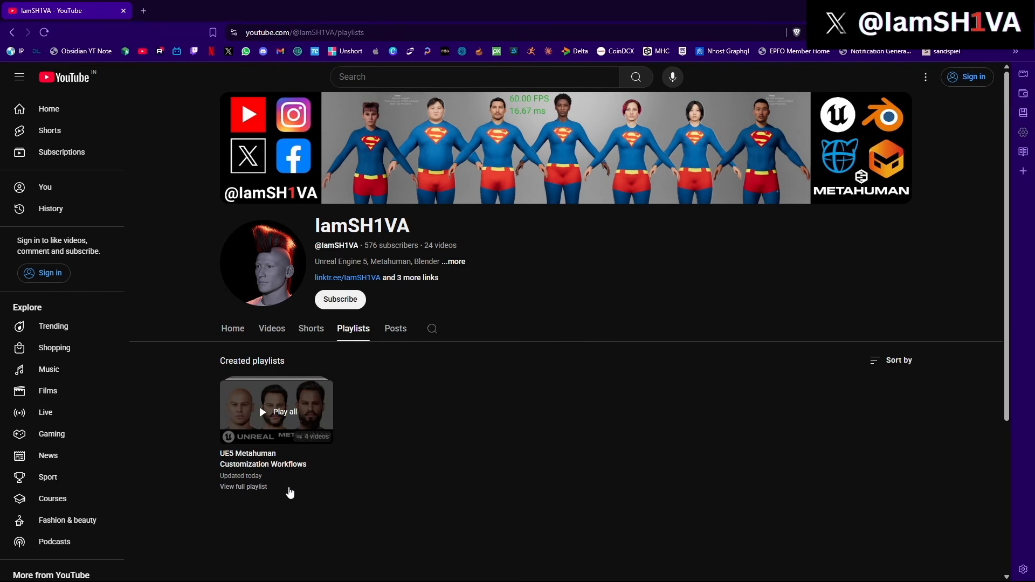
{"action": "left_click", "coordinate": [254, 488]}
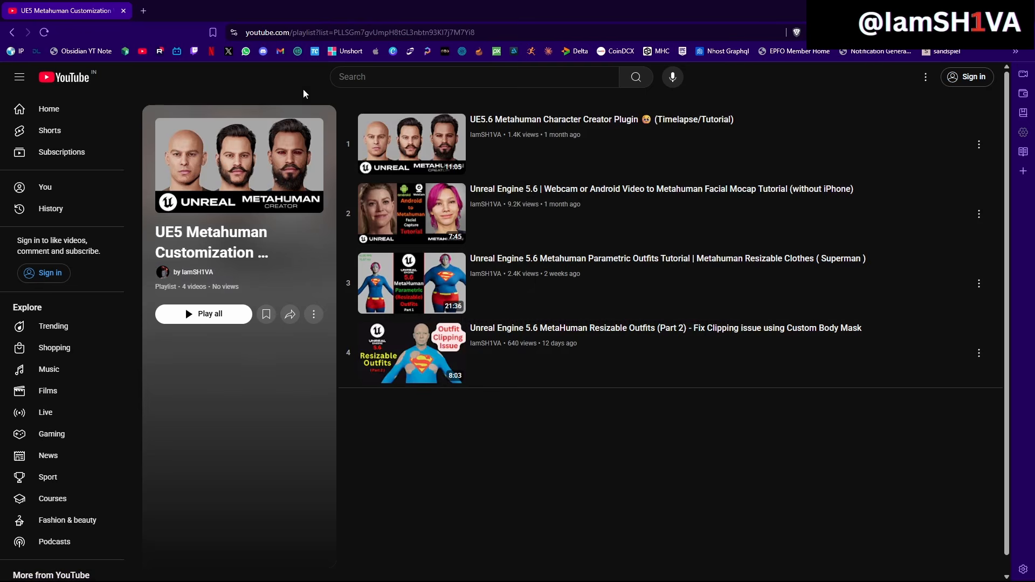
{"action": "left_click_drag", "start_coordinate": [156, 231], "coordinate": [249, 254]}
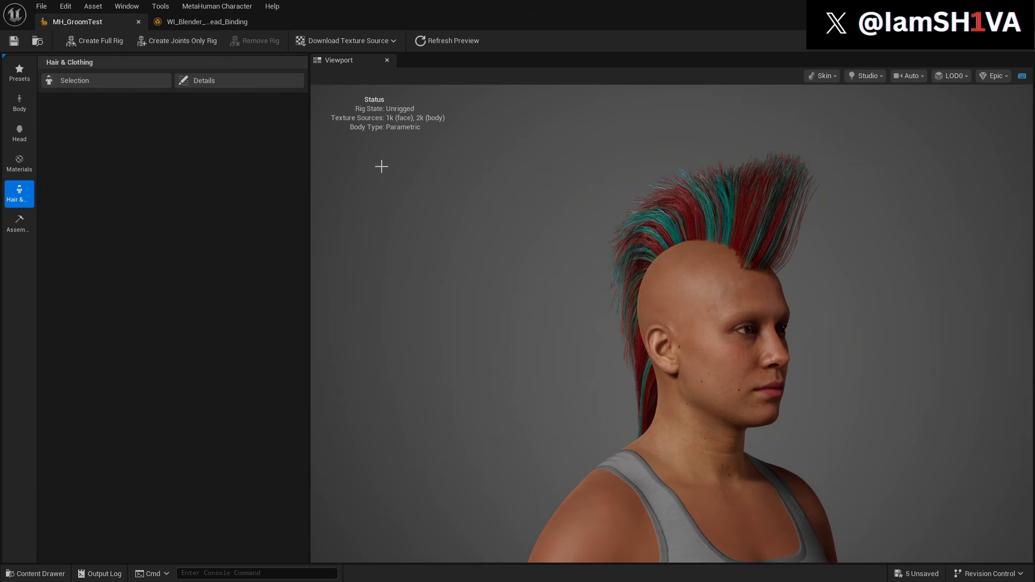
- Switch to Unreal Editor and inspect the mohawk groom on the MH_GroomTest character from several angles
{"action": "left_click_drag", "start_coordinate": [618, 351], "coordinate": [998, 296]}
{"action": "left_click", "coordinate": [22, 191]}
{"action": "left_click_drag", "start_coordinate": [582, 345], "coordinate": [712, 345]}
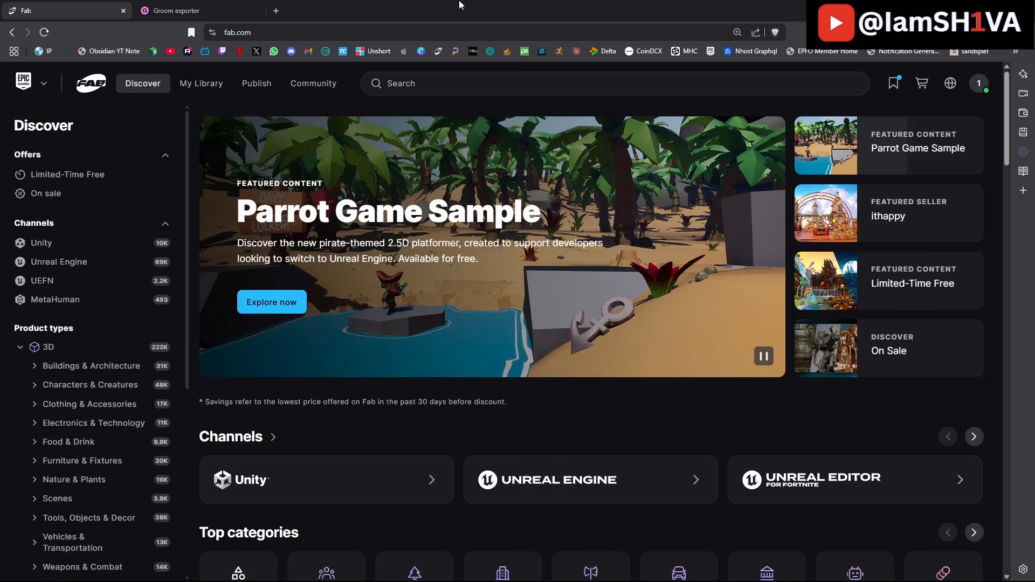
- Switch to the Fab website and filter the MetaHuman channel to show only free products
{"action": "left_click", "coordinate": [262, 36]}
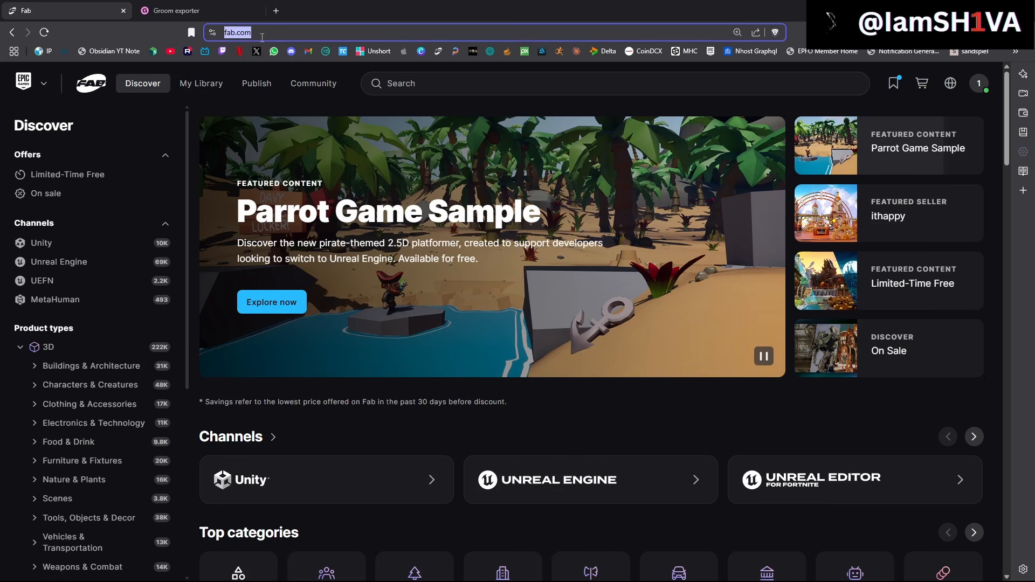
{"action": "left_click", "coordinate": [95, 299]}
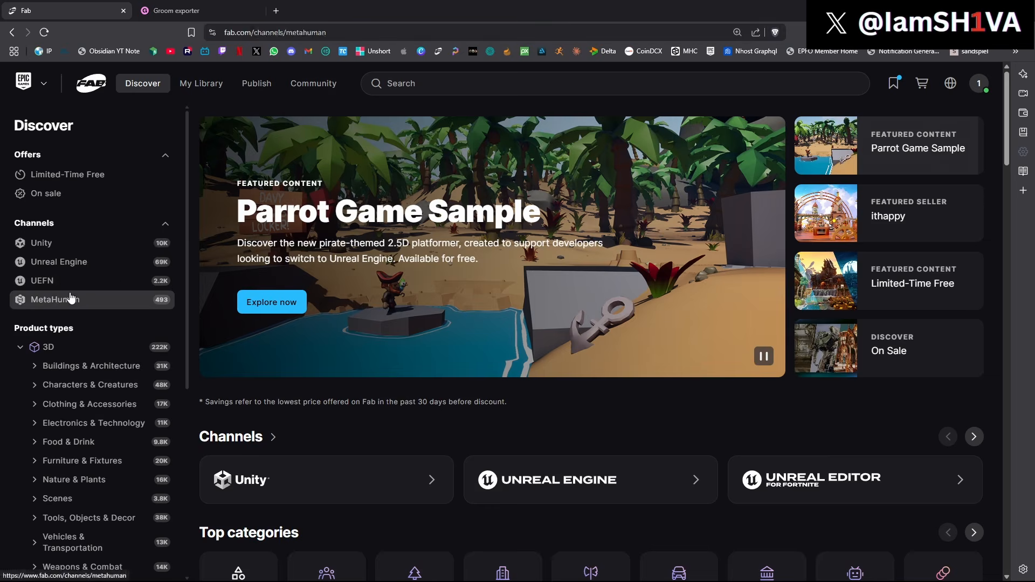
{"action": "left_click", "coordinate": [547, 300]}
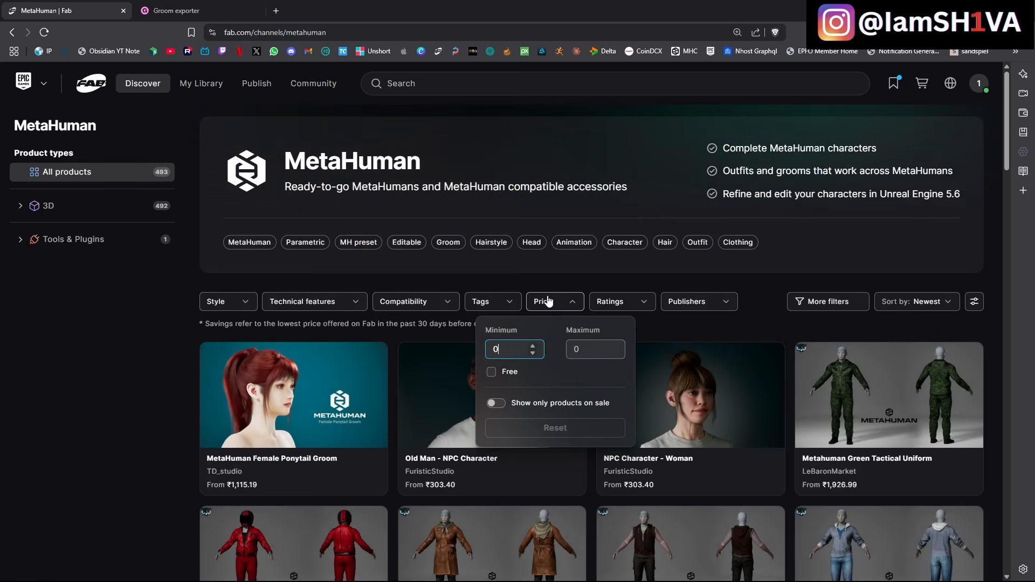
{"action": "left_click", "coordinate": [491, 372]}
{"action": "scroll", "coordinate": [877, 392], "scroll_direction": "down", "scroll_amount": 5}
{"action": "scroll", "coordinate": [852, 335], "scroll_direction": "up", "scroll_amount": 1}
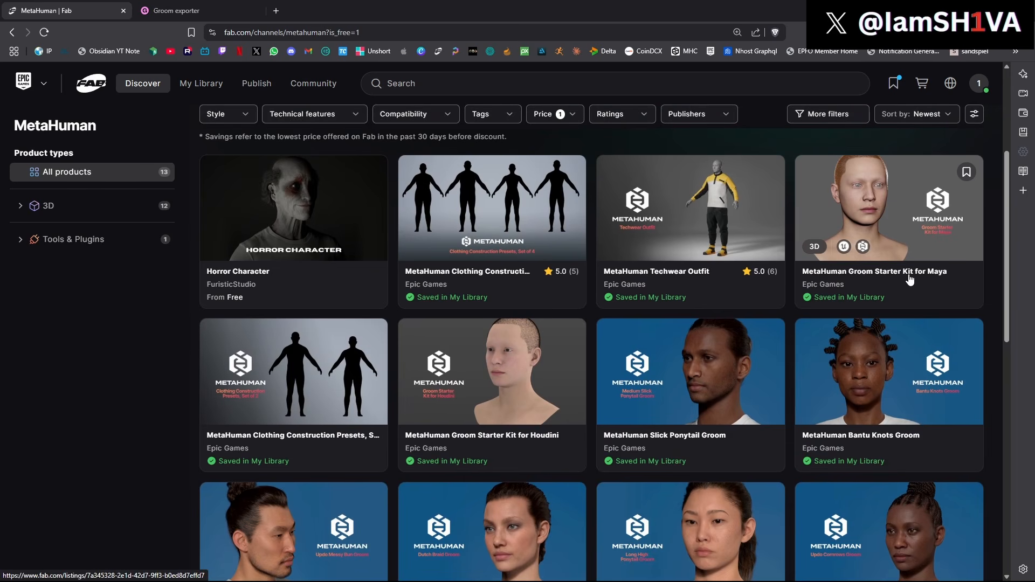
- Open the MetaHuman Groom Starter Kit for Maya listing and copy its title
{"action": "left_click", "coordinate": [949, 279]}
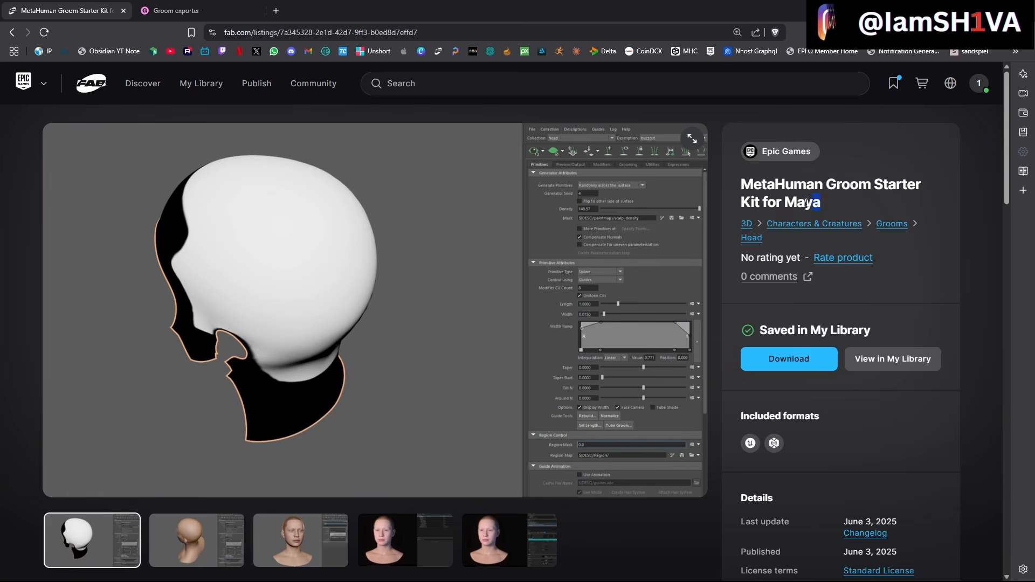
{"action": "left_click_drag", "start_coordinate": [812, 203], "coordinate": [737, 189]}
{"action": "key", "text": "ctrl+c"}
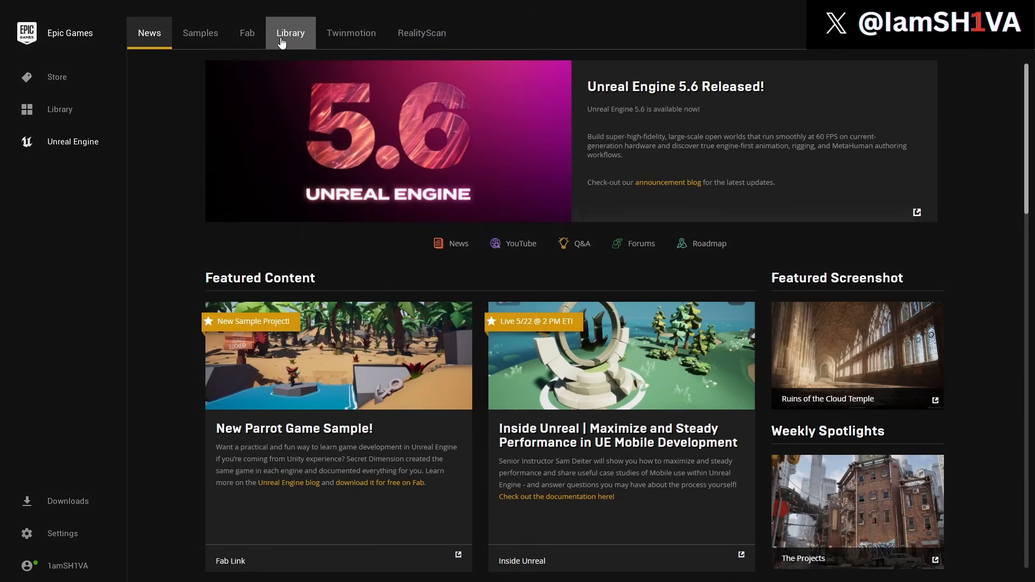
- Switch to the Epic Games Launcher and search the Fab Library for "MetaHuman Groom Starter Kit for Maya"
{"action": "left_click", "coordinate": [287, 32]}
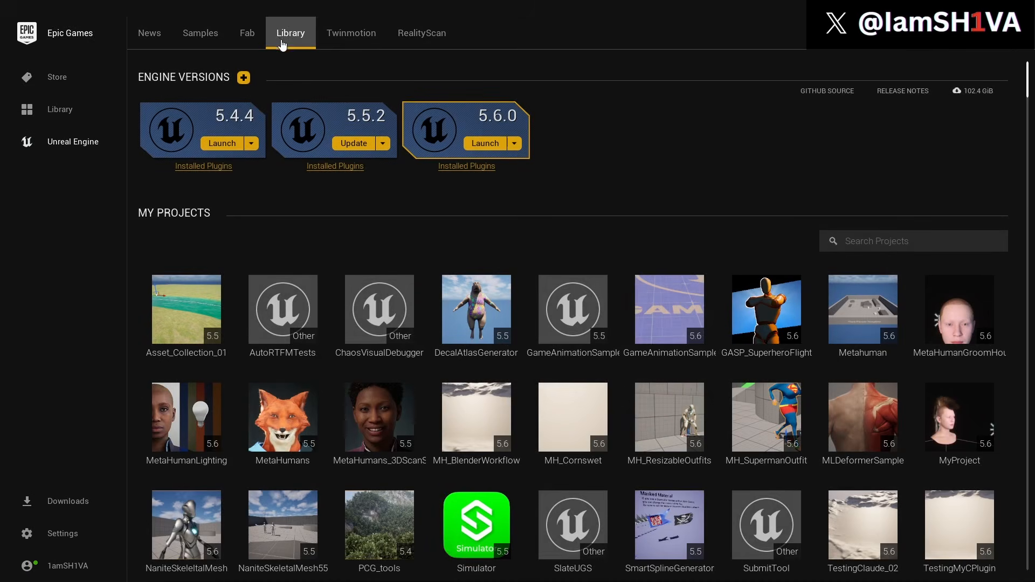
{"action": "scroll", "coordinate": [690, 320], "scroll_direction": "down", "scroll_amount": 8}
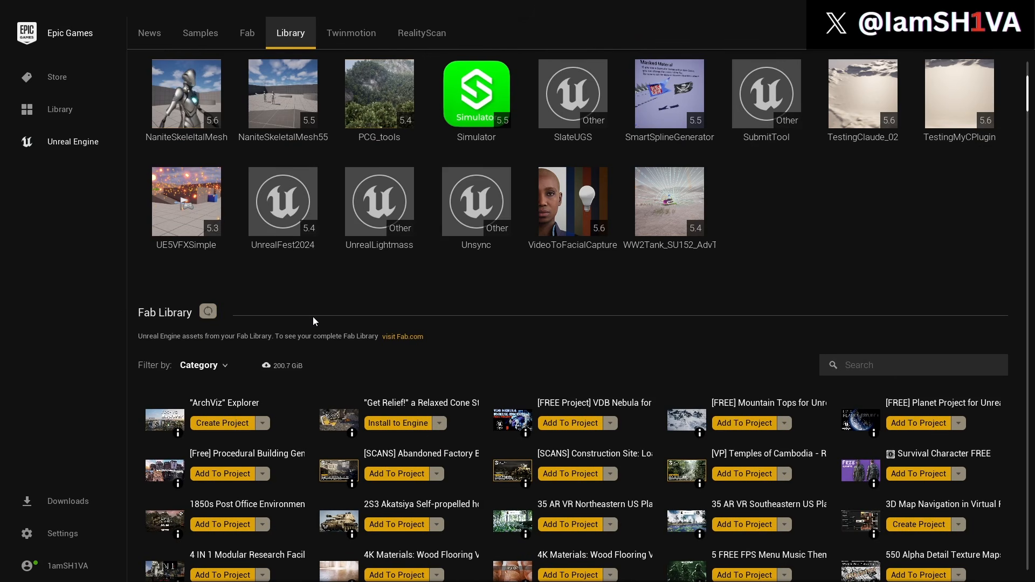
{"action": "left_click", "coordinate": [920, 372]}
{"action": "key", "text": "ctrl+v"}
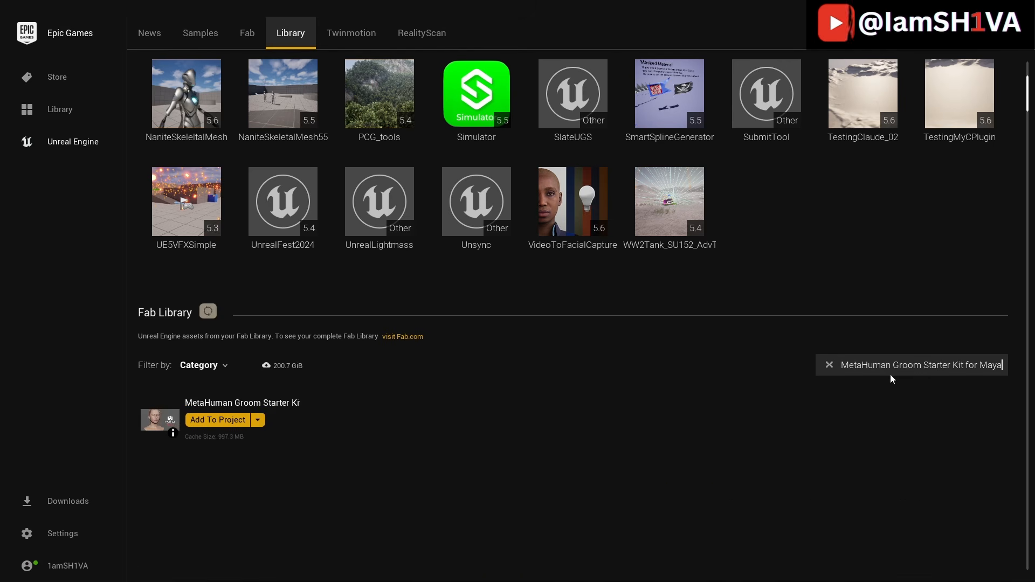
- Add the MetaHuman Groom Starter Kit for Maya to the MH_BlenderWorkflow project
{"action": "left_click", "coordinate": [218, 420]}
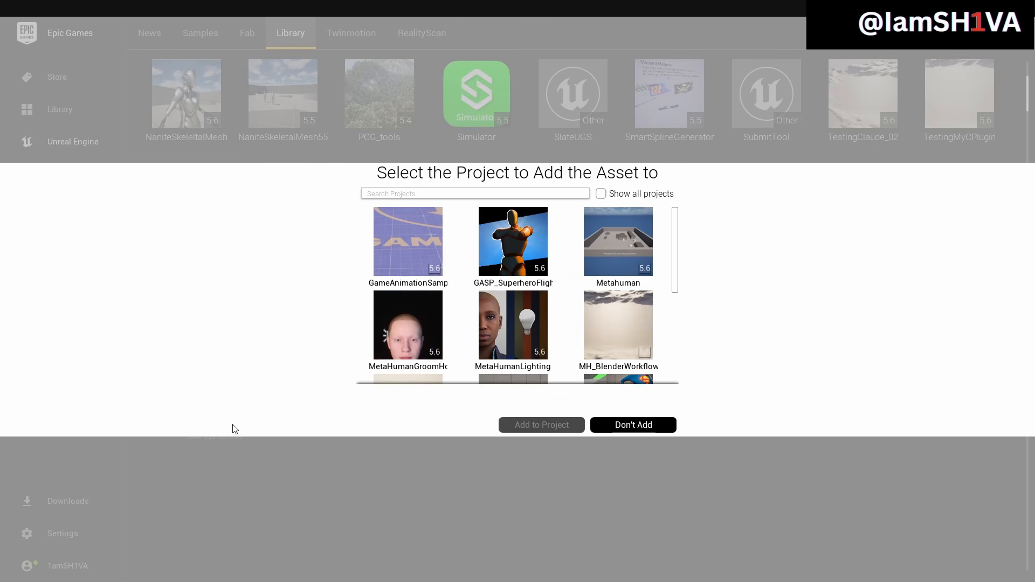
{"action": "mouse_move", "coordinate": [676, 244]}
{"action": "left_mouse_down"}
{"action": "mouse_move", "coordinate": [674, 337]}
{"action": "mouse_move", "coordinate": [674, 265]}
{"action": "left_mouse_up"}
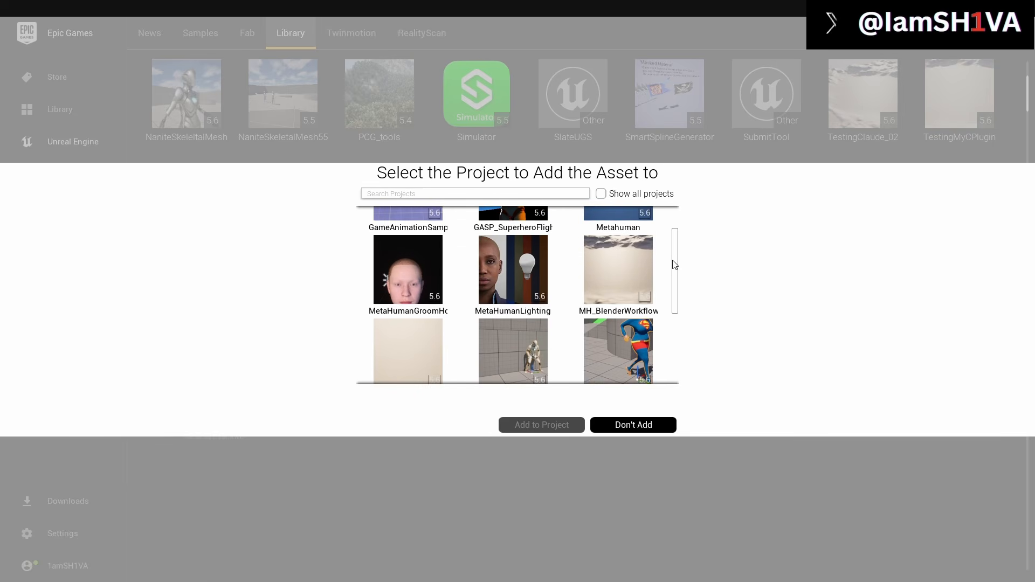
{"action": "left_click", "coordinate": [623, 273]}
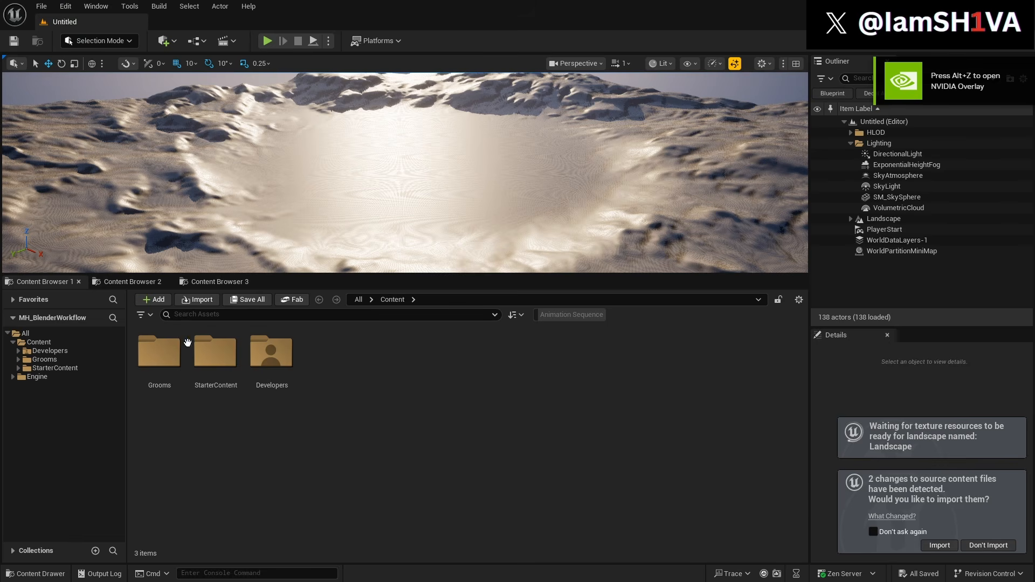
- In the MH_BlenderWorkflow project, decline importing the changed source files and create a Content folder named BlenderGroomWorkflow
{"action": "left_click", "coordinate": [985, 547]}
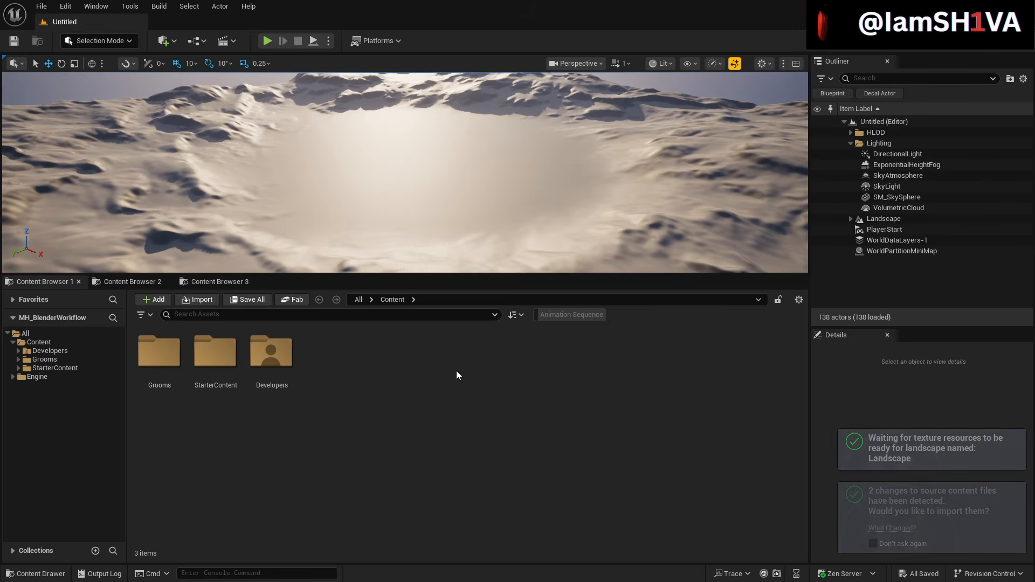
{"action": "right_click", "coordinate": [384, 367]}
{"action": "left_click", "coordinate": [423, 230]}
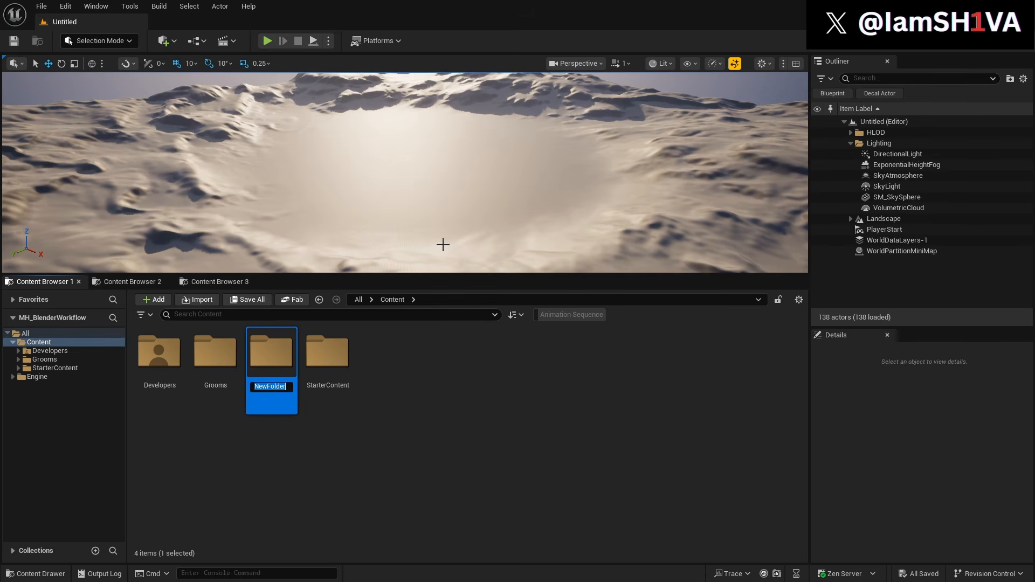
{"action": "type", "text": "Bkle\\"}
{"action": "key", "text": "BackSpace"}
{"action": "key", "text": "BackSpace"}
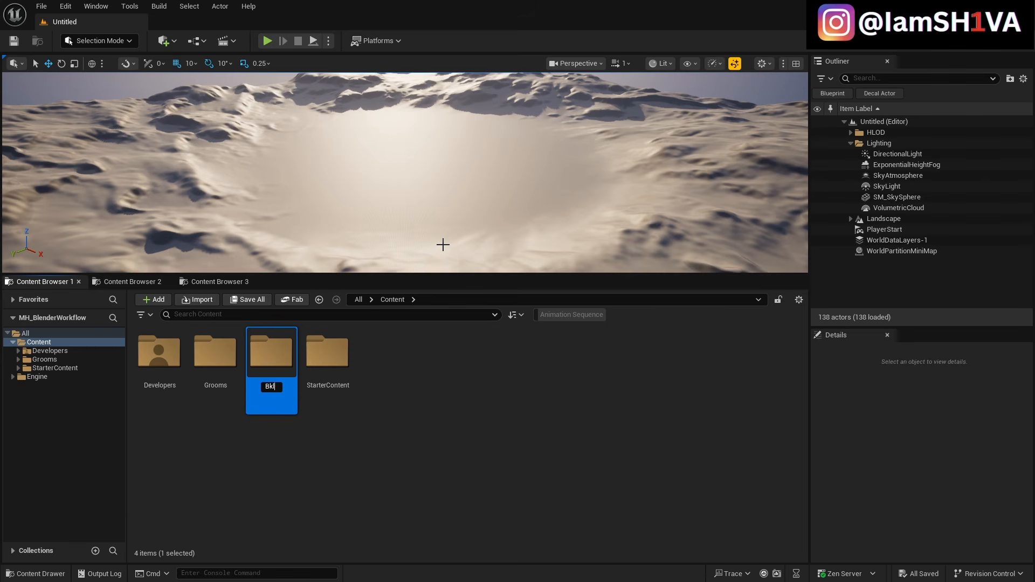
{"action": "type", "text": "e"}
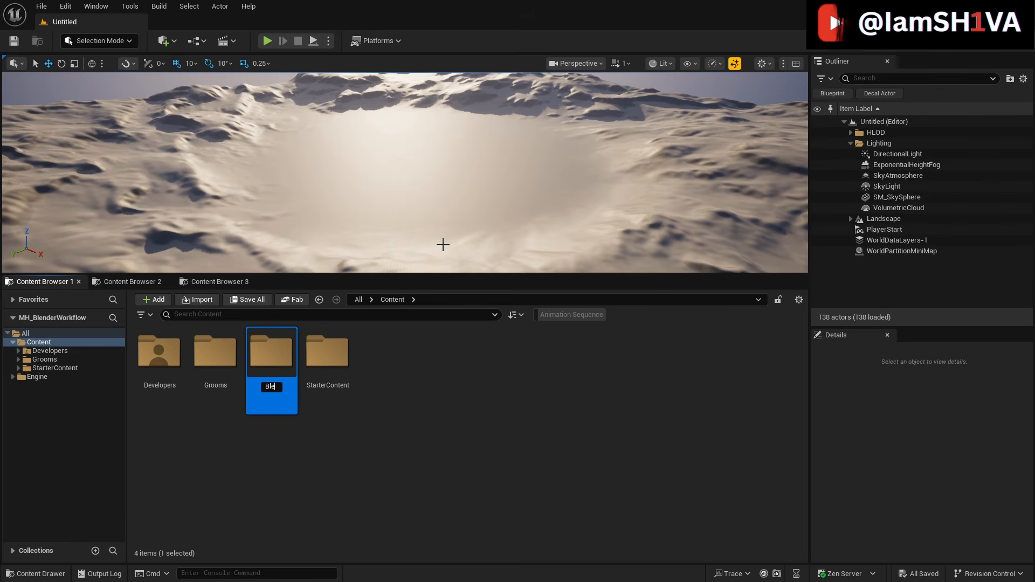
{"action": "type", "text": "nderGroomW"}
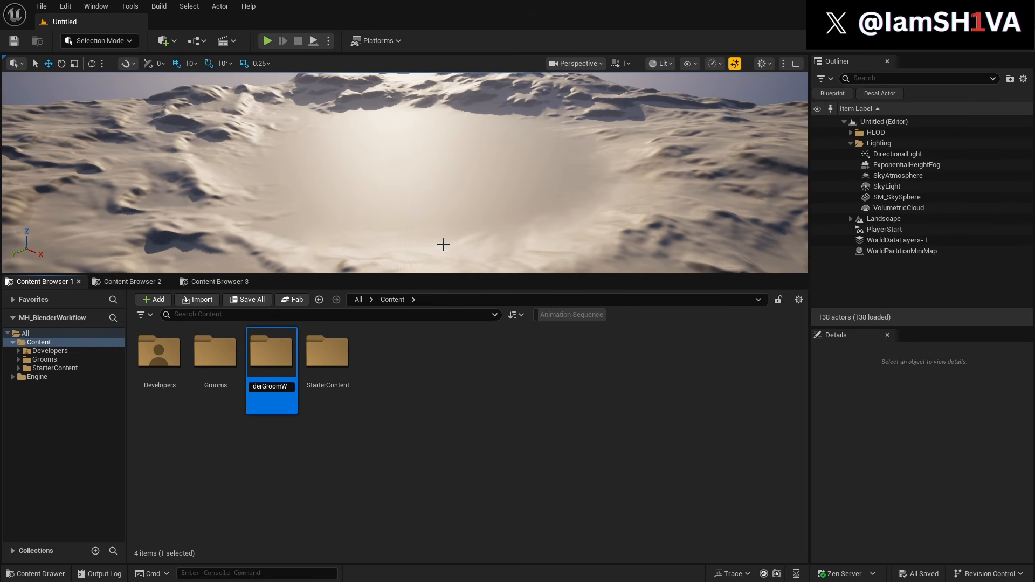
{"action": "type", "text": "orkflow"}
{"action": "key", "text": "Return"}
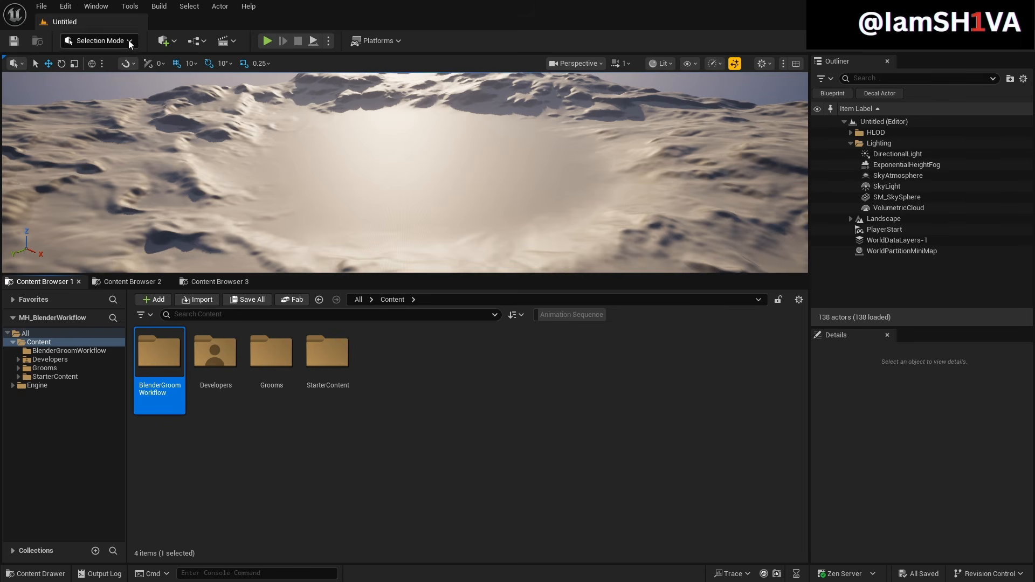
- Search the project's plugins for "Groom" and enable Alembic Groom Importer
{"action": "left_click", "coordinate": [66, 6]}
{"action": "left_click", "coordinate": [91, 186]}
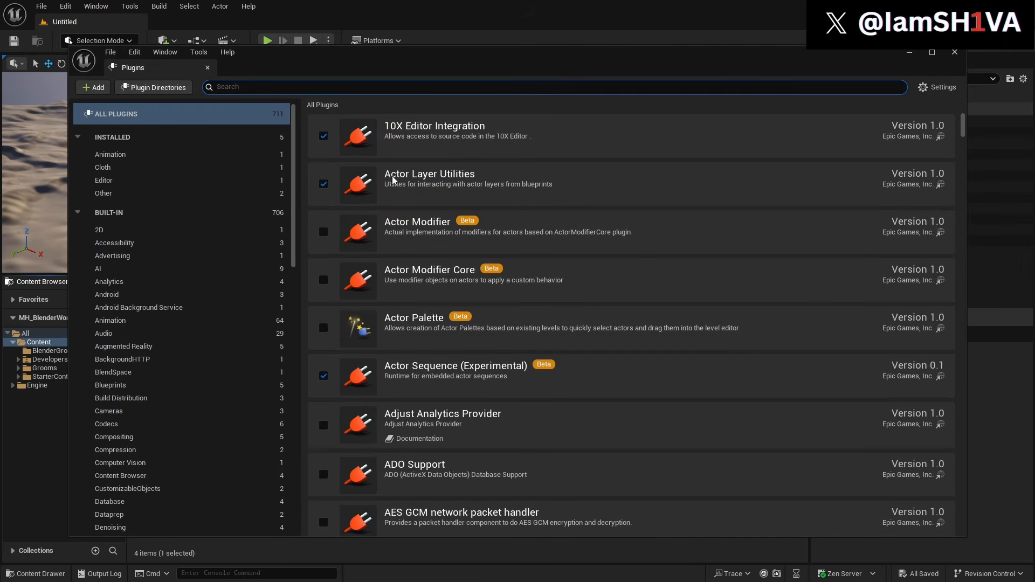
{"action": "type", "text": "Groom"}
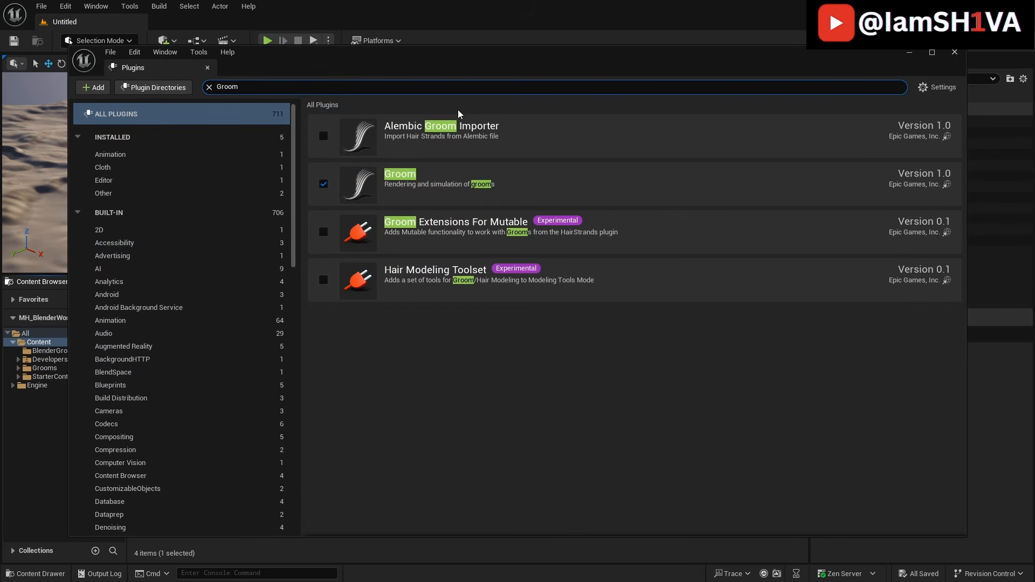
{"action": "left_click", "coordinate": [323, 136]}
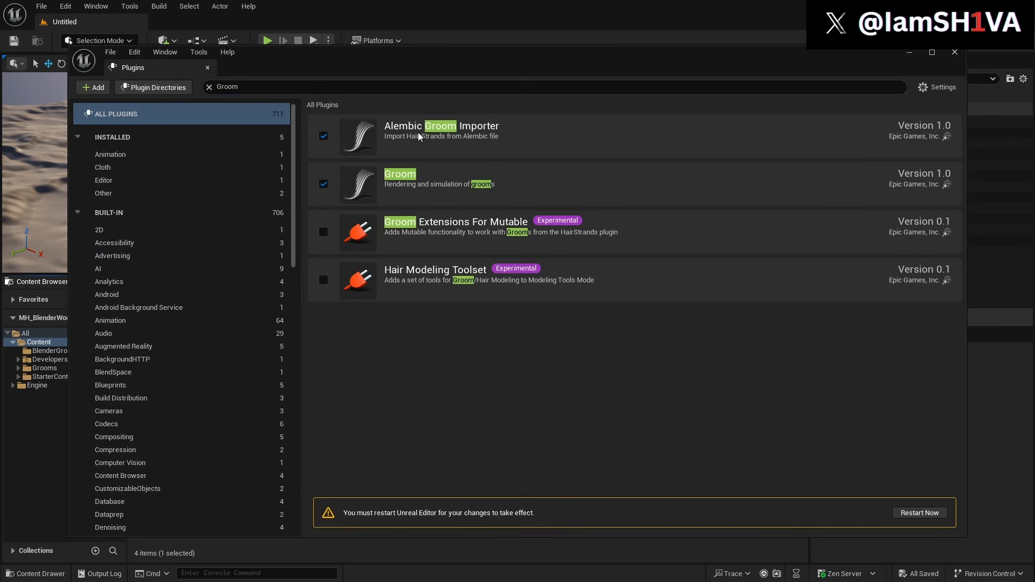
- Search the plugins for "Hair" and enable the experimental Hair Card Generator plugin
{"action": "type", "text": "Hai"}
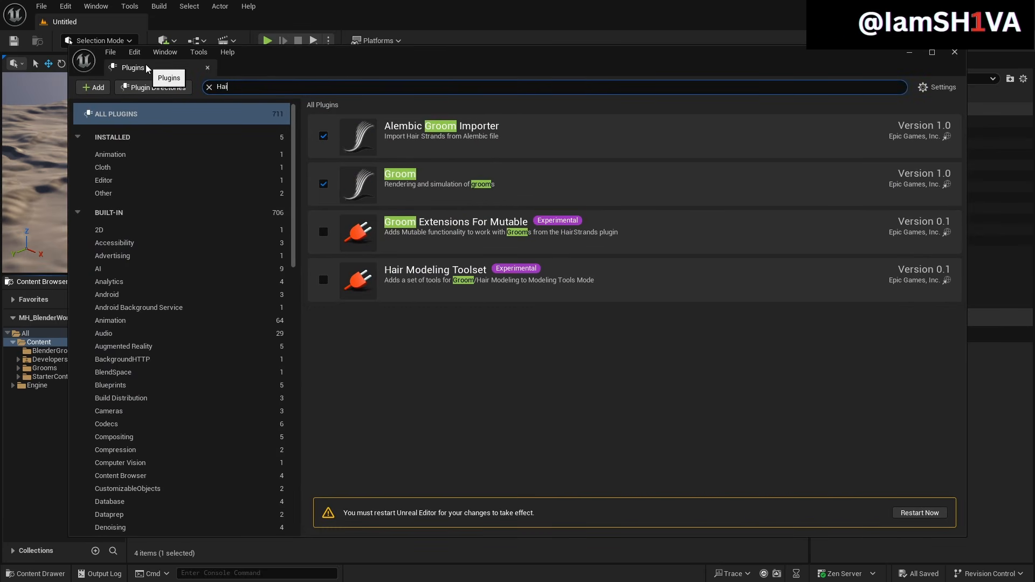
{"action": "type", "text": "r"}
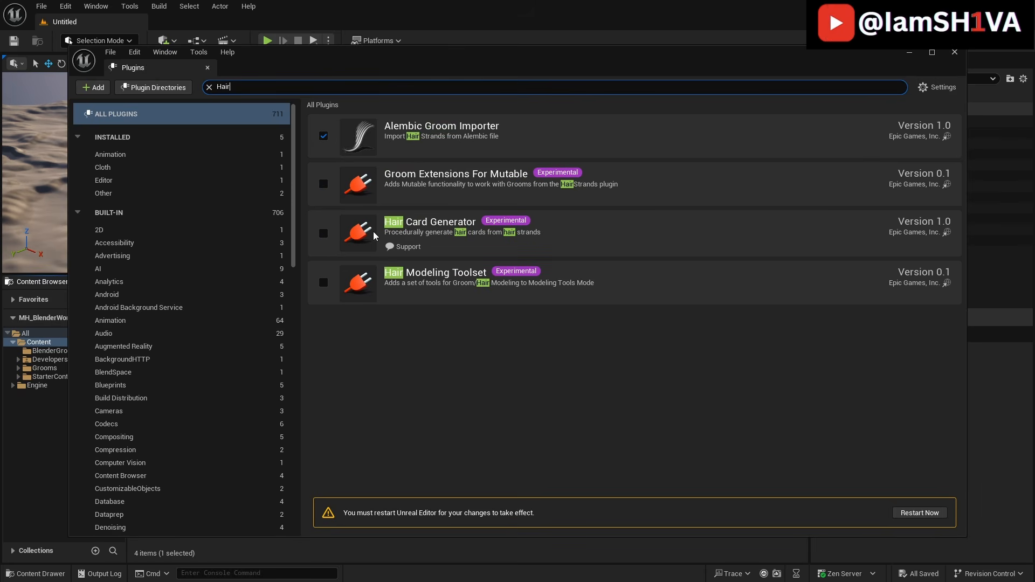
{"action": "left_click", "coordinate": [323, 233]}
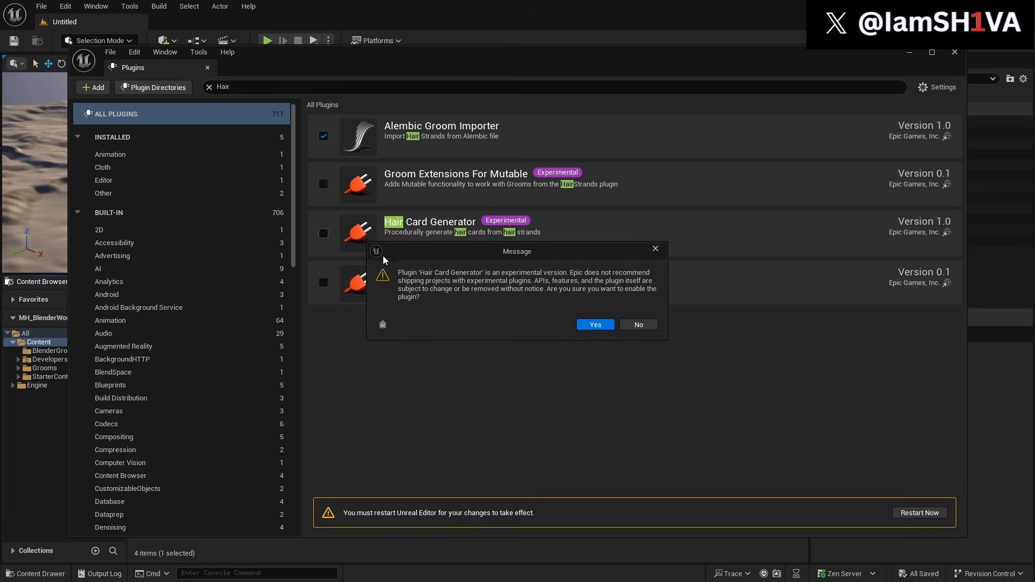
{"action": "left_click", "coordinate": [594, 324]}
- Search the plugins for "Metah", enable MetaHuman Core Tech and the beta MetaHuman Creator, and restart the editor
{"action": "double_click", "coordinate": [238, 87]}
{"action": "type", "text": "Metah"}
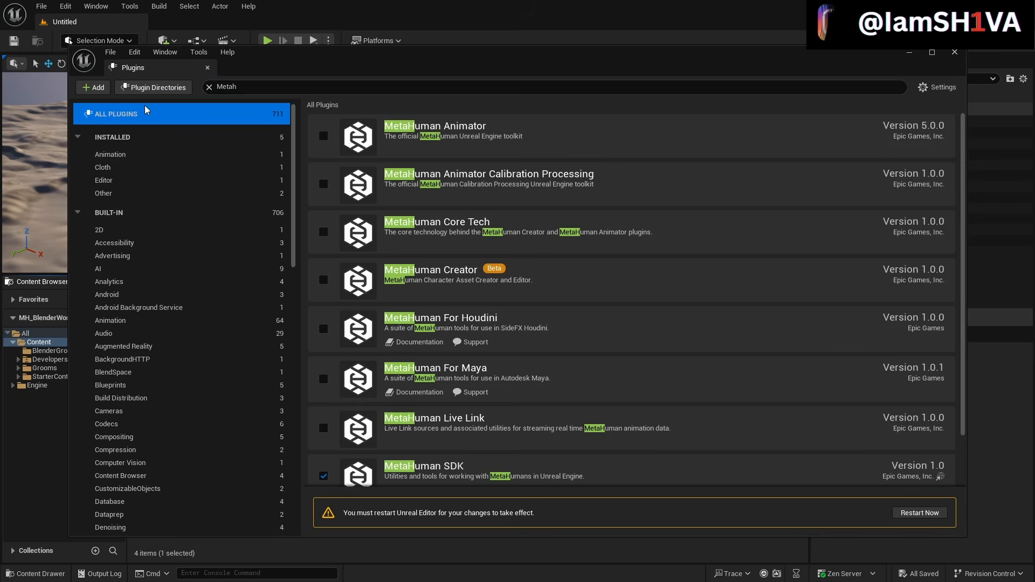
{"action": "left_click", "coordinate": [324, 232]}
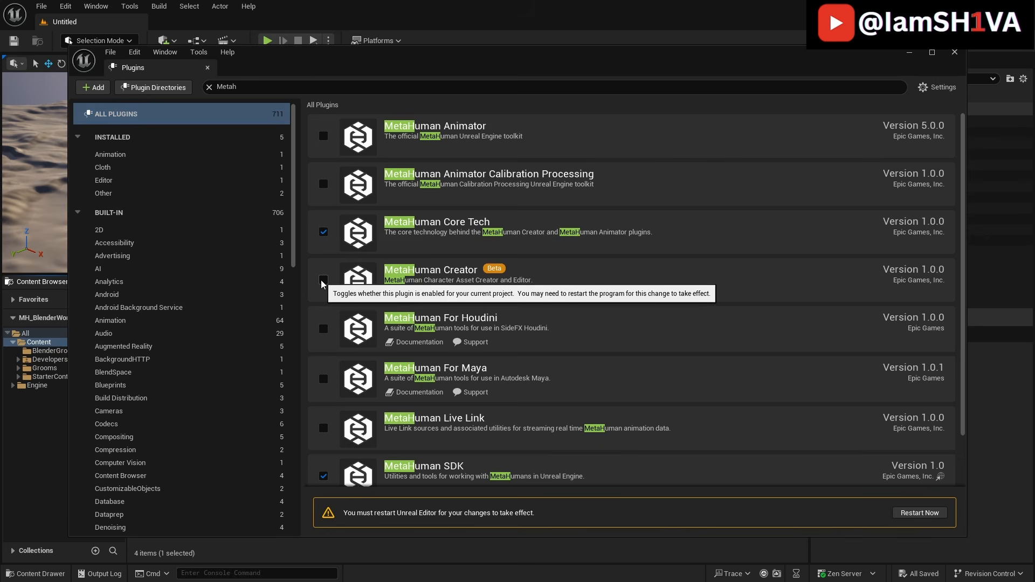
{"action": "left_click", "coordinate": [324, 280]}
{"action": "left_click", "coordinate": [597, 325]}
{"action": "scroll", "coordinate": [598, 381], "scroll_direction": "down", "scroll_amount": 2}
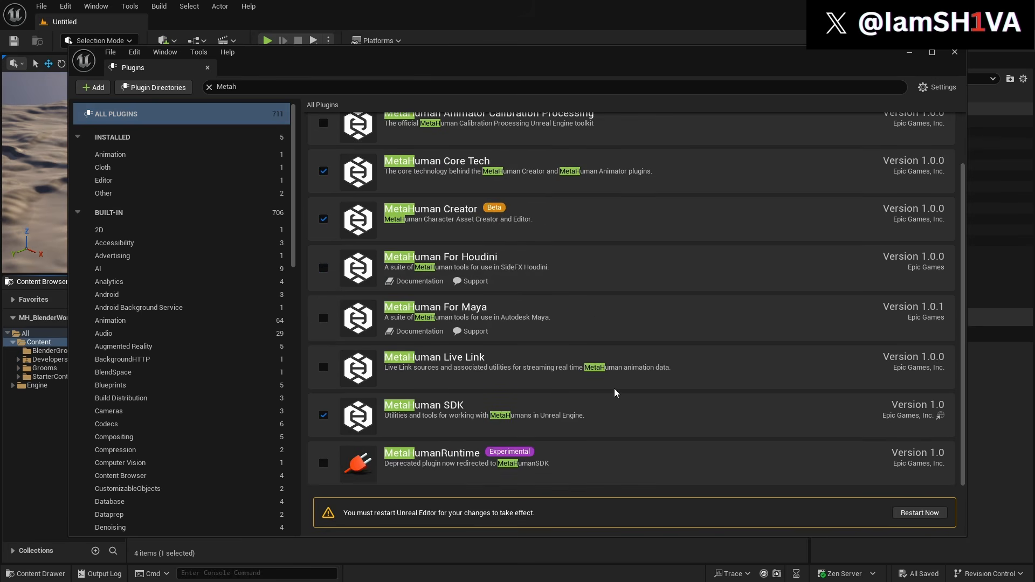
{"action": "left_click", "coordinate": [899, 512]}
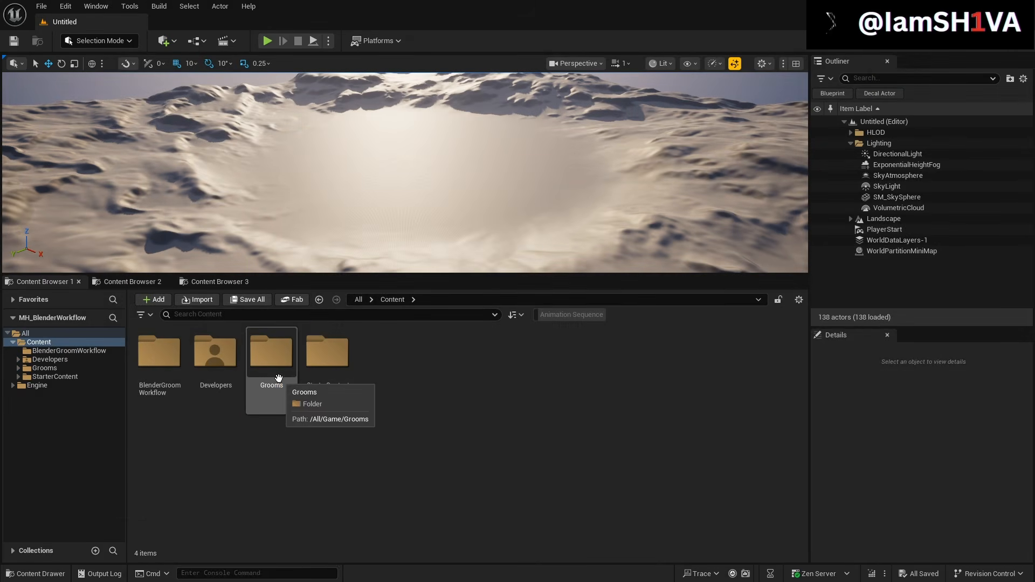
- Open the Main level from the project's Grooms/Levels folder
{"action": "double_click", "coordinate": [270, 353]}
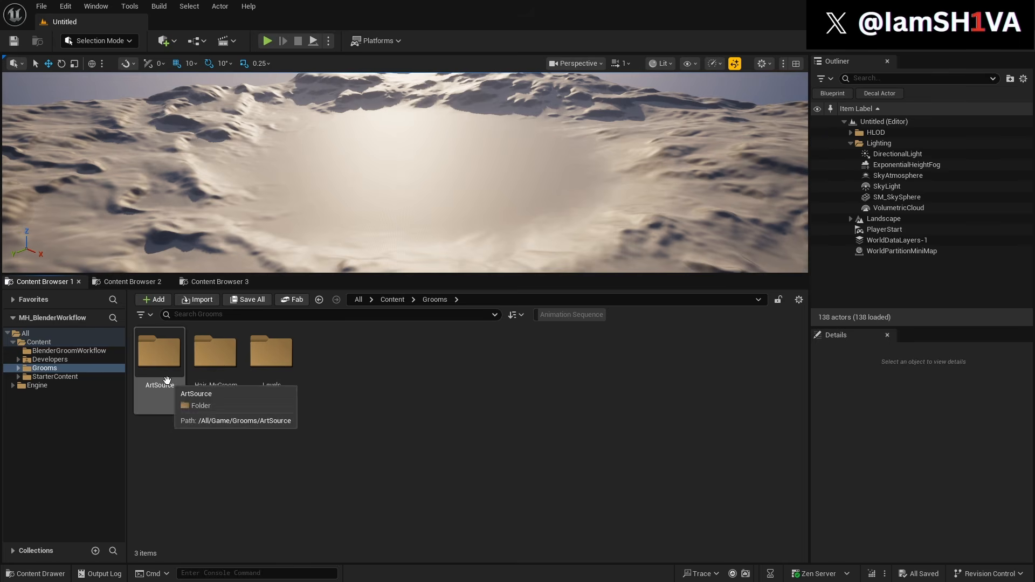
{"action": "double_click", "coordinate": [249, 360]}
{"action": "double_click", "coordinate": [215, 353]}
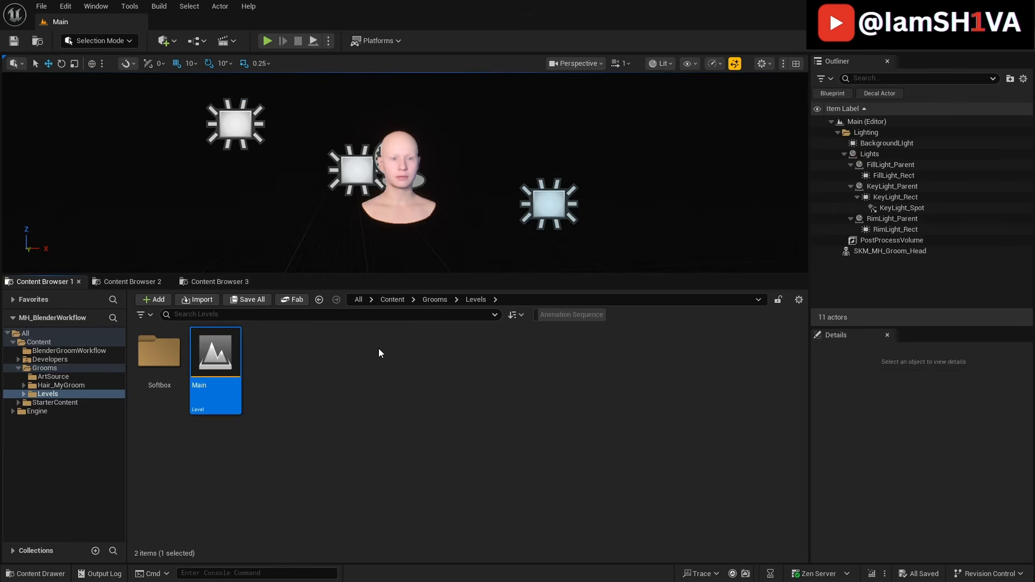
- Select the bald head in the level and locate its skeletal mesh asset in the content folders
{"action": "left_click", "coordinate": [404, 142]}
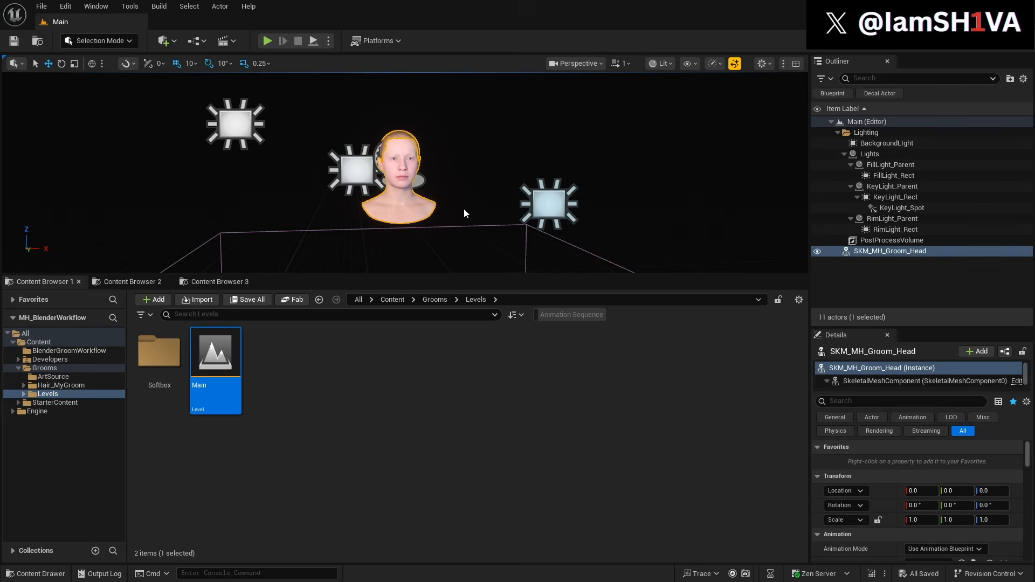
{"action": "key", "text": "f"}
{"action": "right_click", "coordinate": [416, 162]}
{"action": "left_click", "coordinate": [465, 195]}
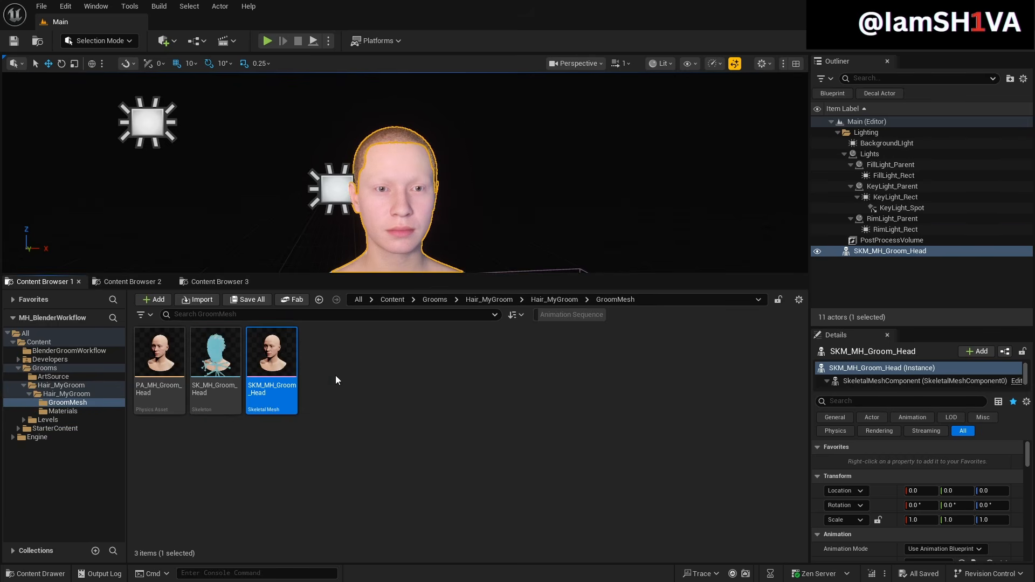
- Start exporting the SKM_MH_Groom_Head skeletal mesh as an FBX file named MH_Groom in the MH_Groom folder
{"action": "right_click", "coordinate": [277, 372]}
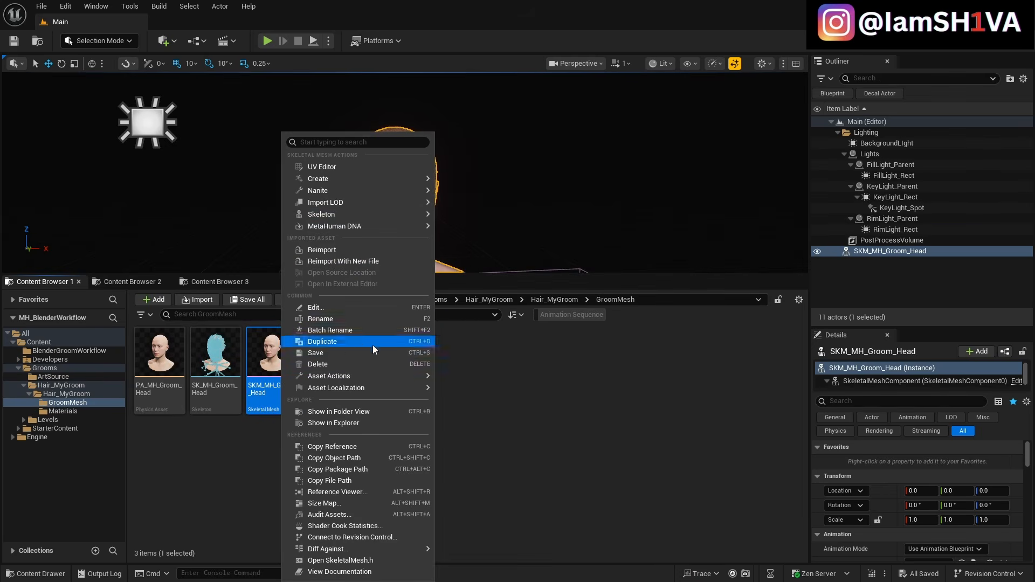
{"action": "mouse_move", "coordinate": [379, 377]}
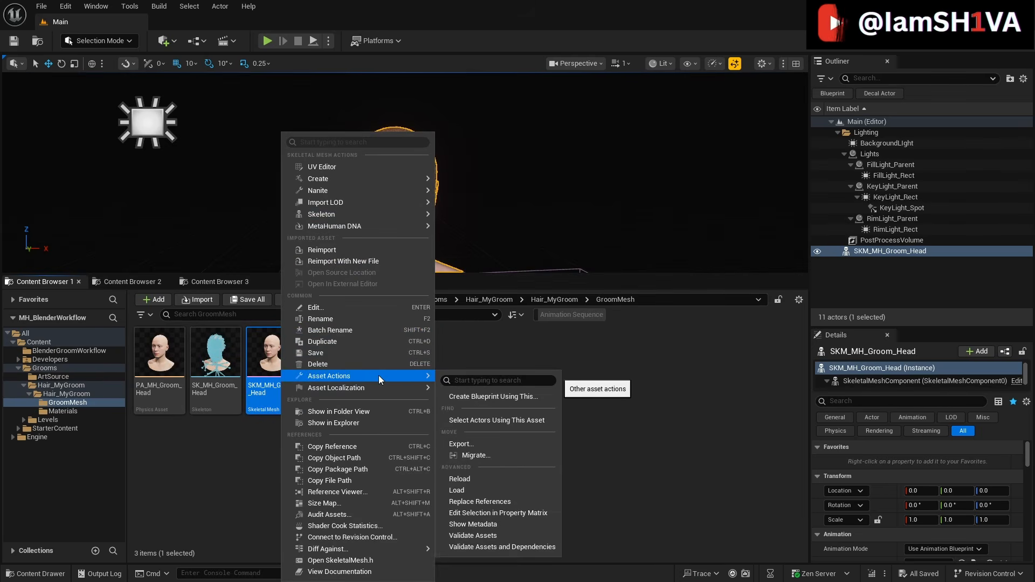
{"action": "left_click", "coordinate": [481, 442]}
{"action": "left_click", "coordinate": [75, 124]}
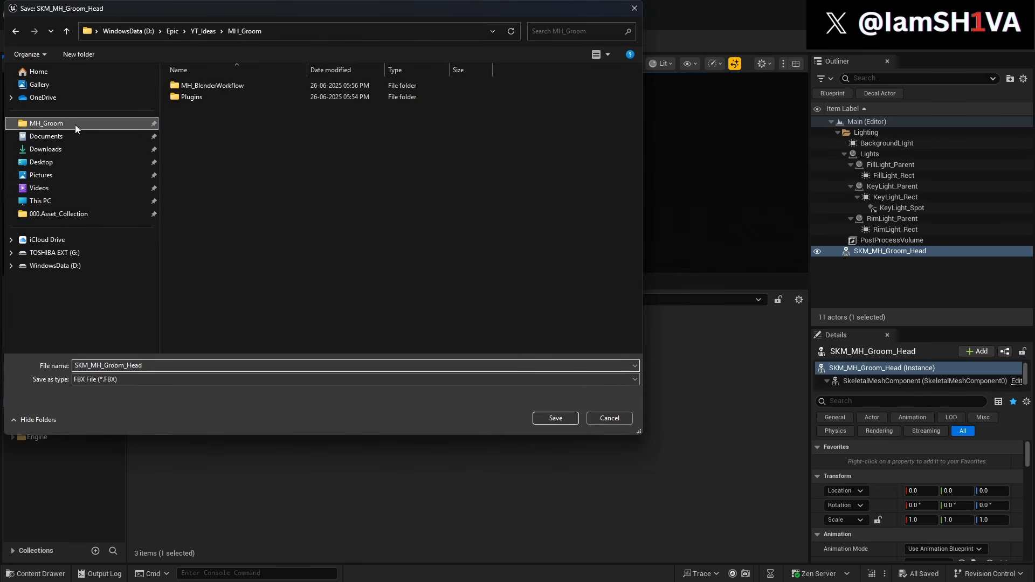
{"action": "double_click", "coordinate": [91, 365]}
{"action": "left_click_drag", "start_coordinate": [90, 365], "coordinate": [33, 365]}
{"action": "key", "text": "BackSpace"}
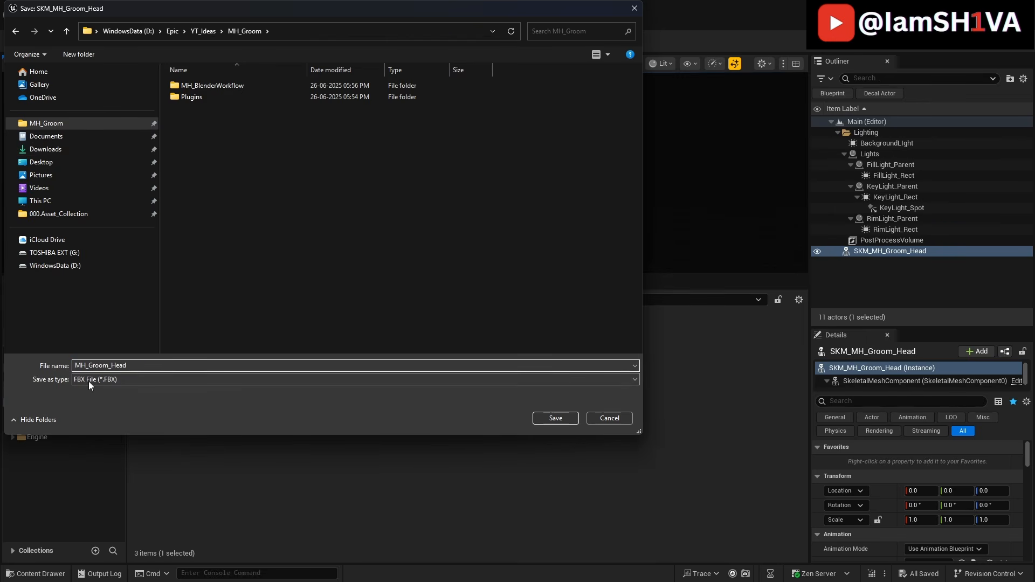
{"action": "key", "text": "BackSpace"}
{"action": "key", "text": "BackSpace"}
{"action": "key", "text": "BackSpace"}
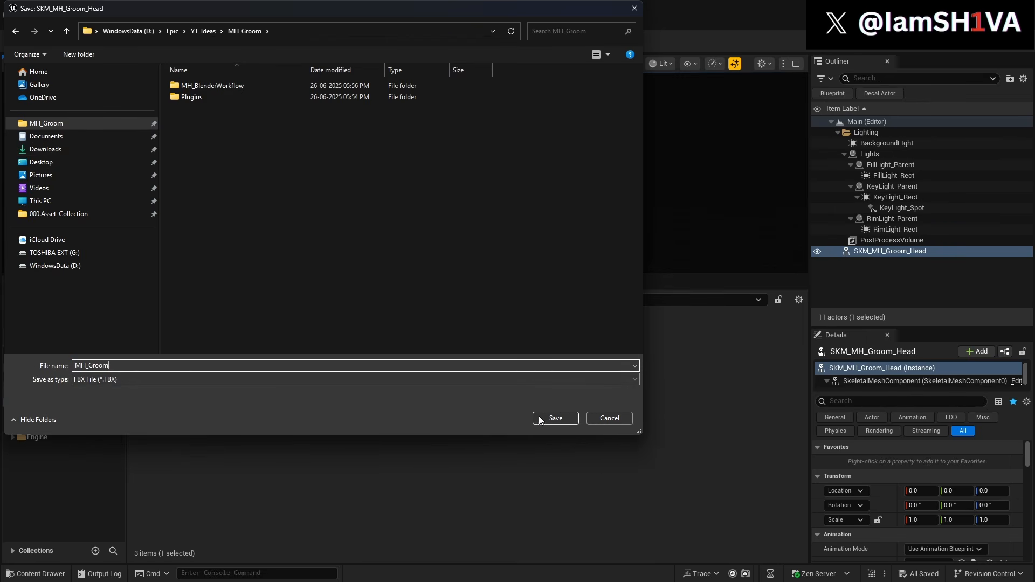
{"action": "left_click", "coordinate": [534, 419]}
- Turn off Level Of Detail and Export Morph Targets in the FBX export options and run the export
{"action": "scroll", "coordinate": [501, 302], "scroll_direction": "down", "scroll_amount": 5}
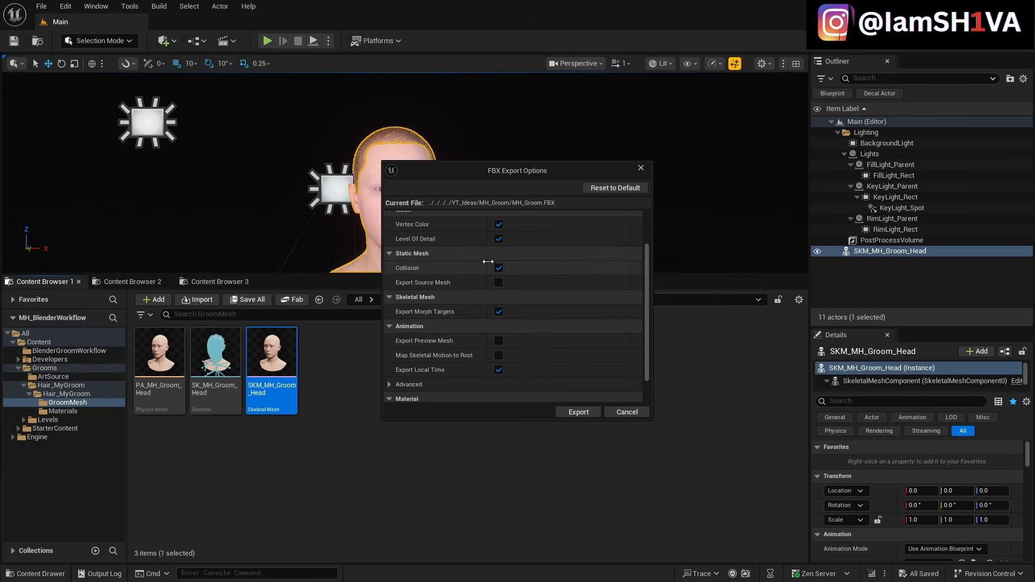
{"action": "left_click", "coordinate": [499, 239]}
{"action": "left_click", "coordinate": [498, 311]}
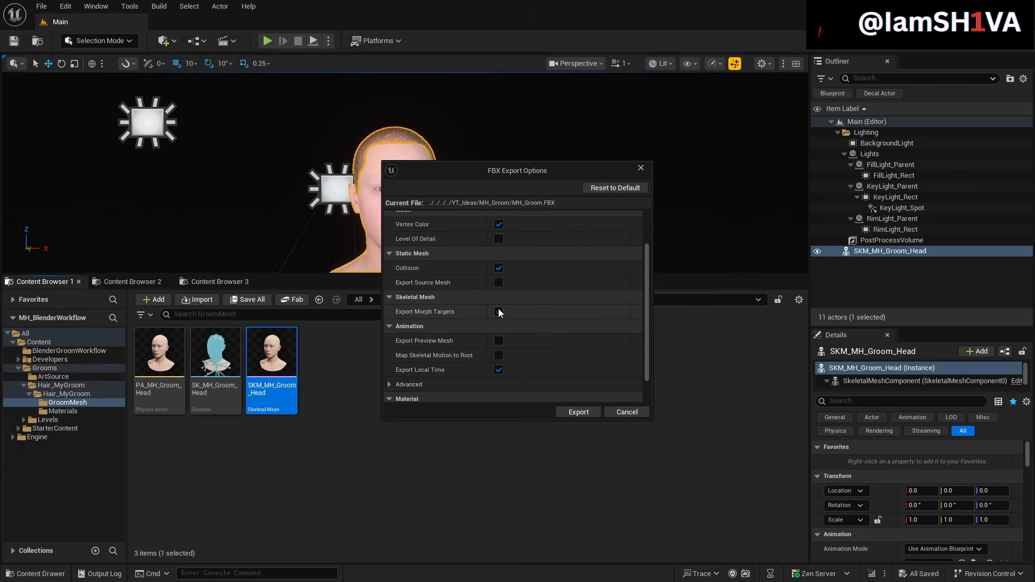
{"action": "left_click", "coordinate": [571, 411]}
- Set the project's Editor Startup Map to Main in the Maps & Modes settings and close the settings
{"action": "left_click", "coordinate": [66, 6]}
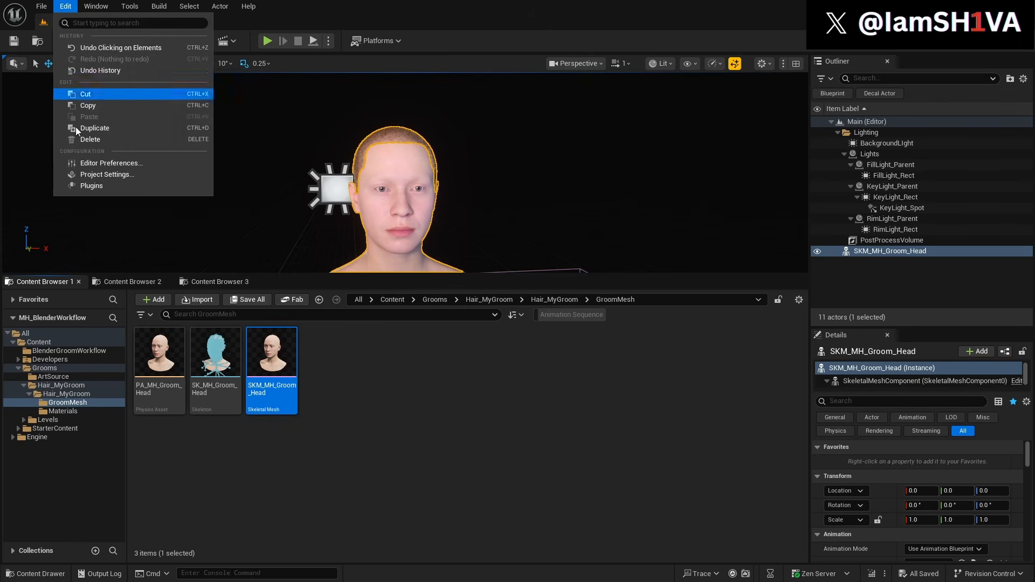
{"action": "left_click", "coordinate": [80, 179]}
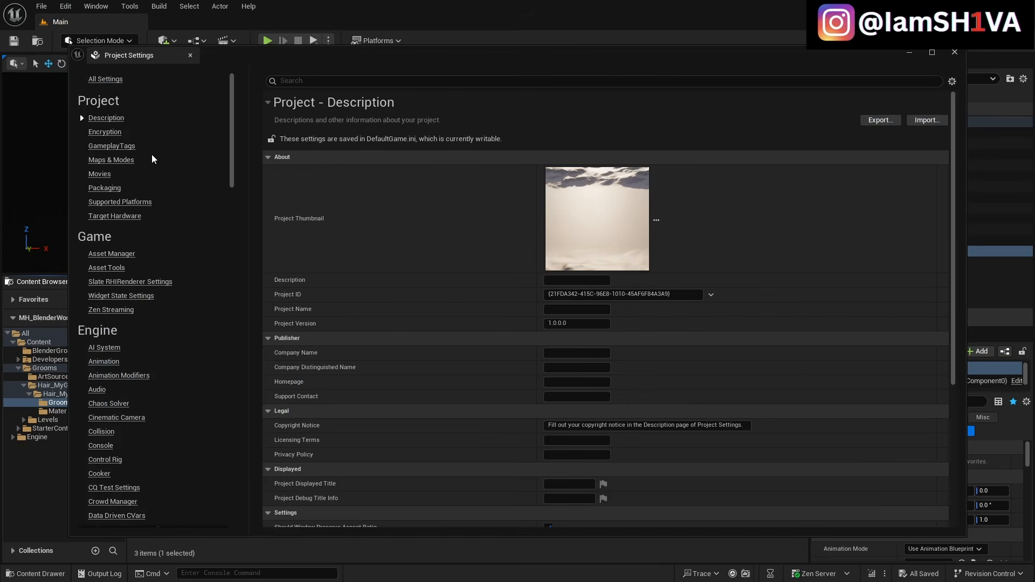
{"action": "left_click", "coordinate": [111, 160]}
{"action": "left_click", "coordinate": [629, 231]}
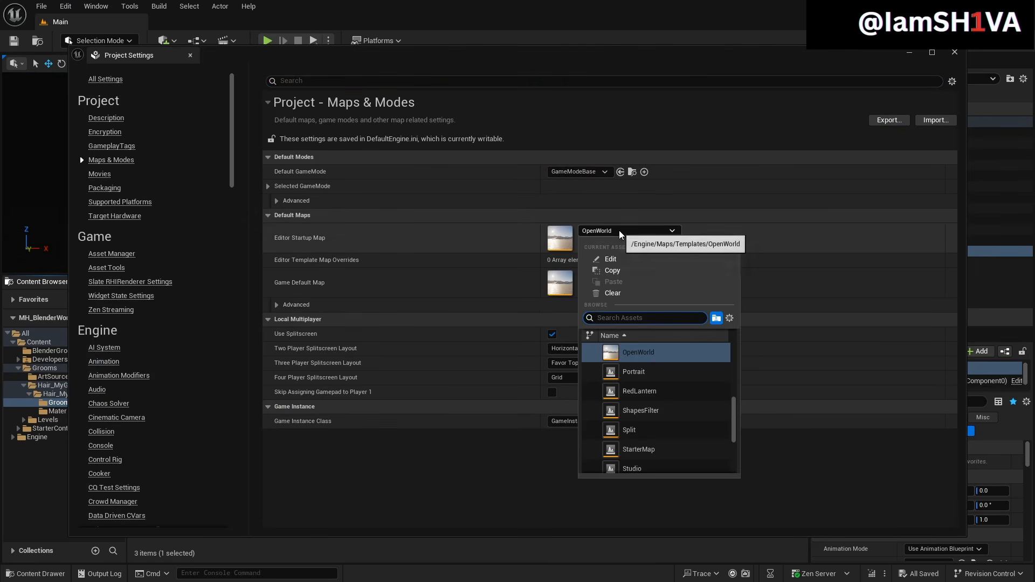
{"action": "left_click", "coordinate": [671, 384]}
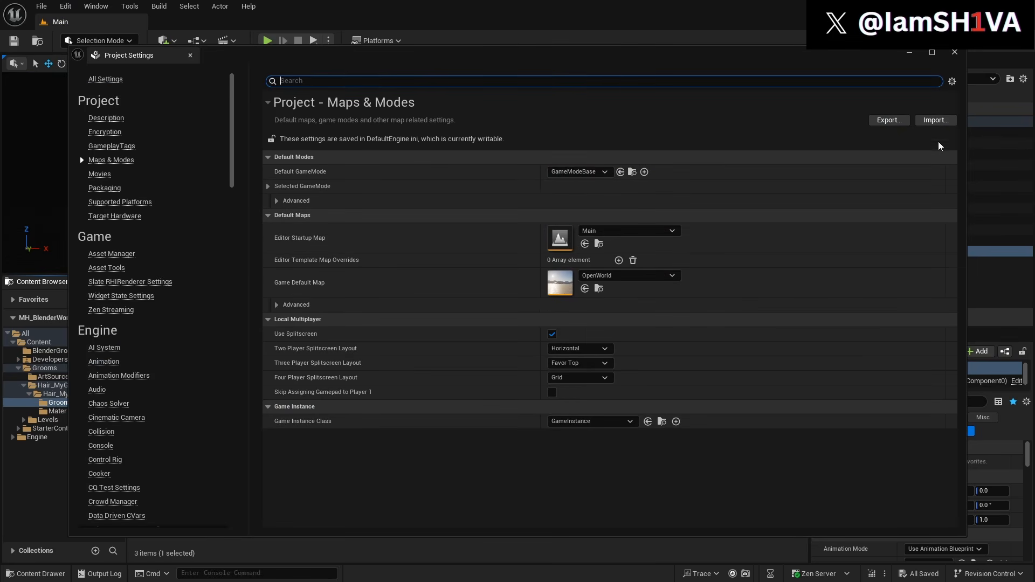
{"action": "left_click", "coordinate": [955, 54]}
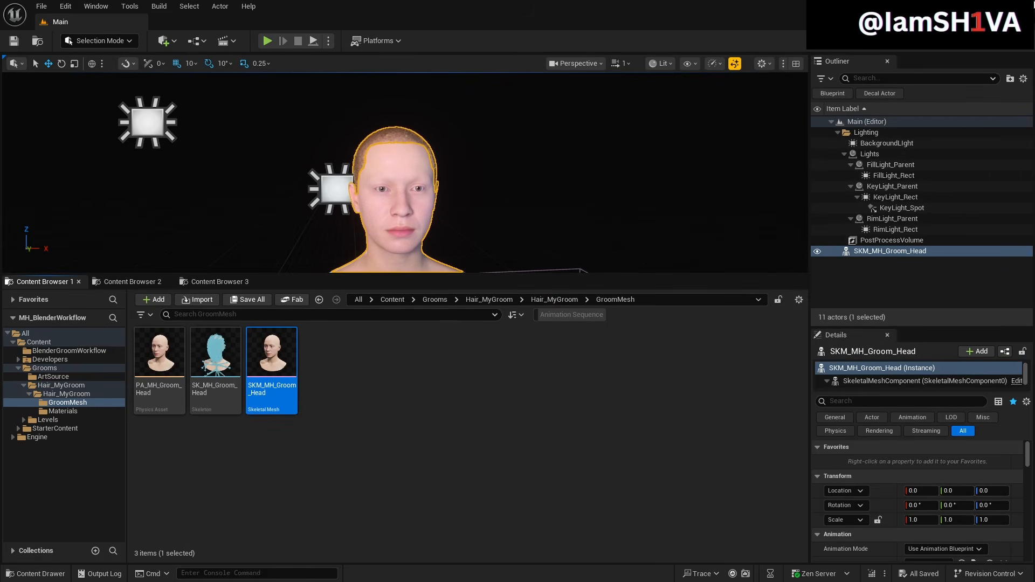
- Switch to the web browser and review the Groom exporter page on Gumroad, including its Blender support, dependencies and supported groom attributes
{"action": "left_click", "coordinate": [969, 7]}
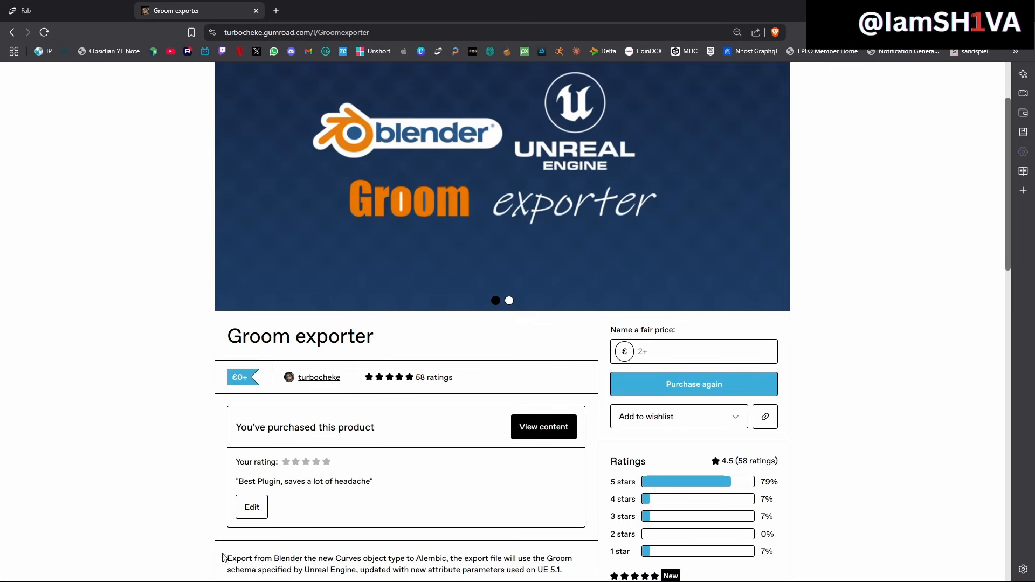
{"action": "left_click", "coordinate": [389, 32]}
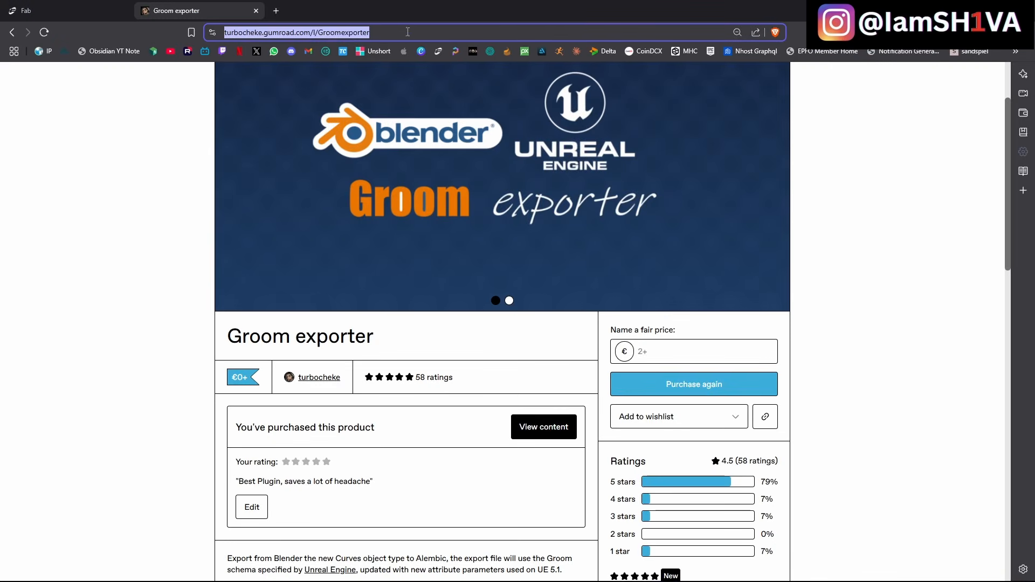
{"action": "left_click", "coordinate": [199, 114]}
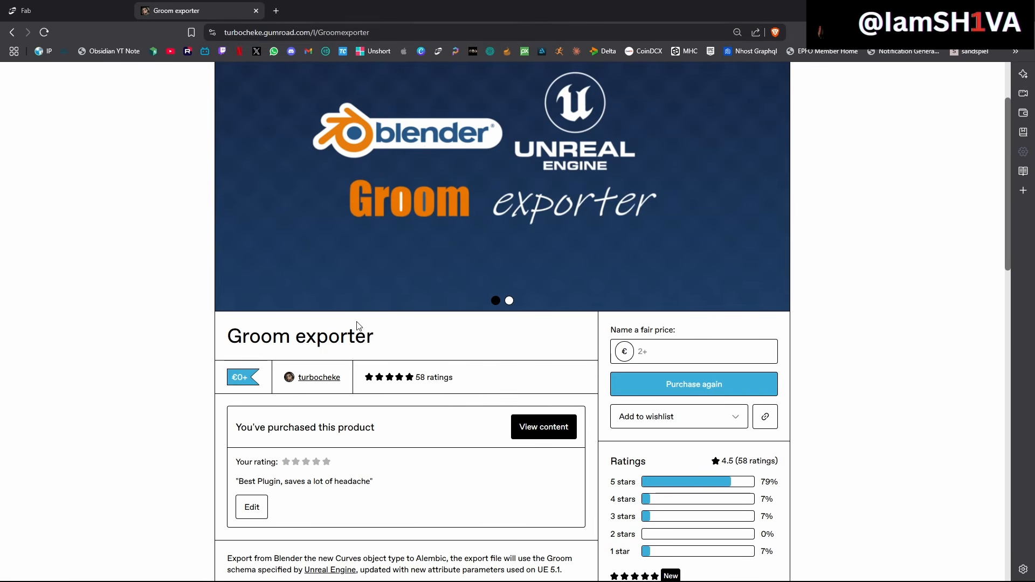
{"action": "left_click_drag", "start_coordinate": [291, 336], "coordinate": [156, 392]}
{"action": "left_click", "coordinate": [155, 392]}
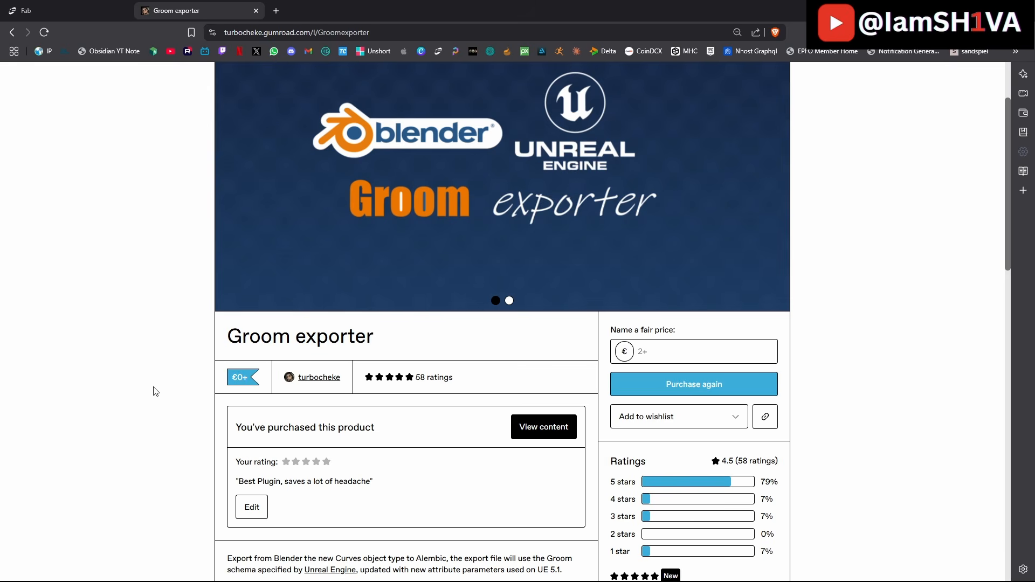
{"action": "scroll", "coordinate": [183, 355], "scroll_direction": "down", "scroll_amount": 2}
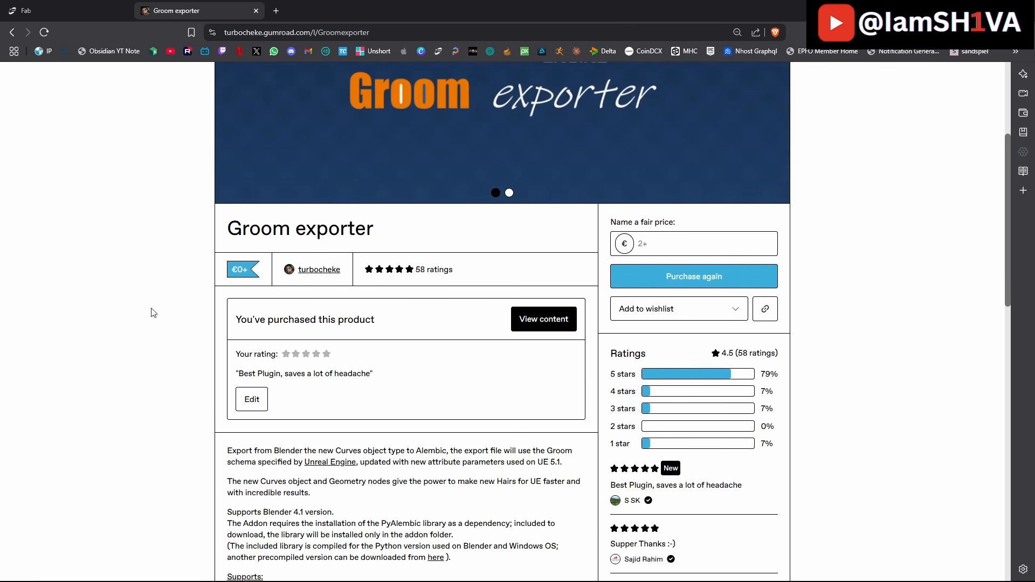
{"action": "scroll", "coordinate": [153, 313], "scroll_direction": "down", "scroll_amount": 2}
{"action": "left_click_drag", "start_coordinate": [387, 268], "coordinate": [236, 211]}
{"action": "left_click", "coordinate": [221, 262]}
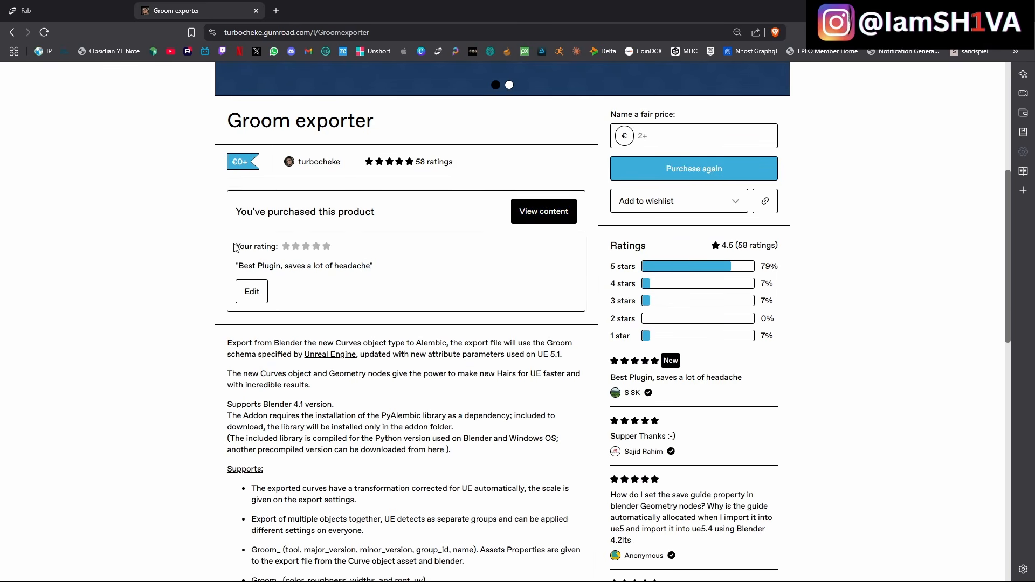
{"action": "scroll", "coordinate": [189, 322], "scroll_direction": "down", "scroll_amount": 4}
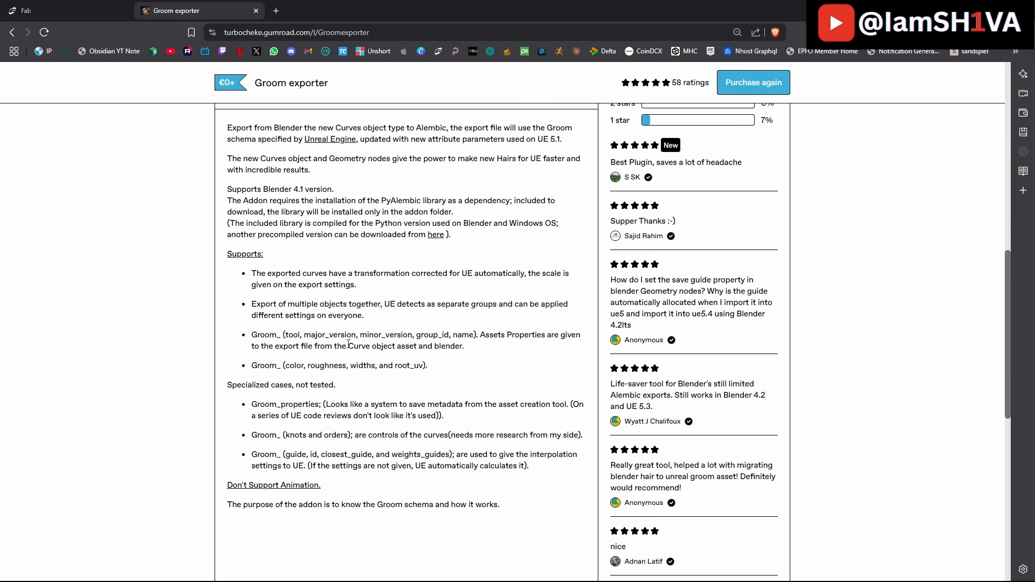
{"action": "left_click_drag", "start_coordinate": [445, 372], "coordinate": [421, 365]}
{"action": "double_click", "coordinate": [409, 368]}
- Enter a price of €2 for Groom exporter and proceed to checkout
{"action": "scroll", "coordinate": [433, 373], "scroll_direction": "up", "scroll_amount": 10}
{"action": "left_click", "coordinate": [699, 458]}
{"action": "type", "text": "2"}
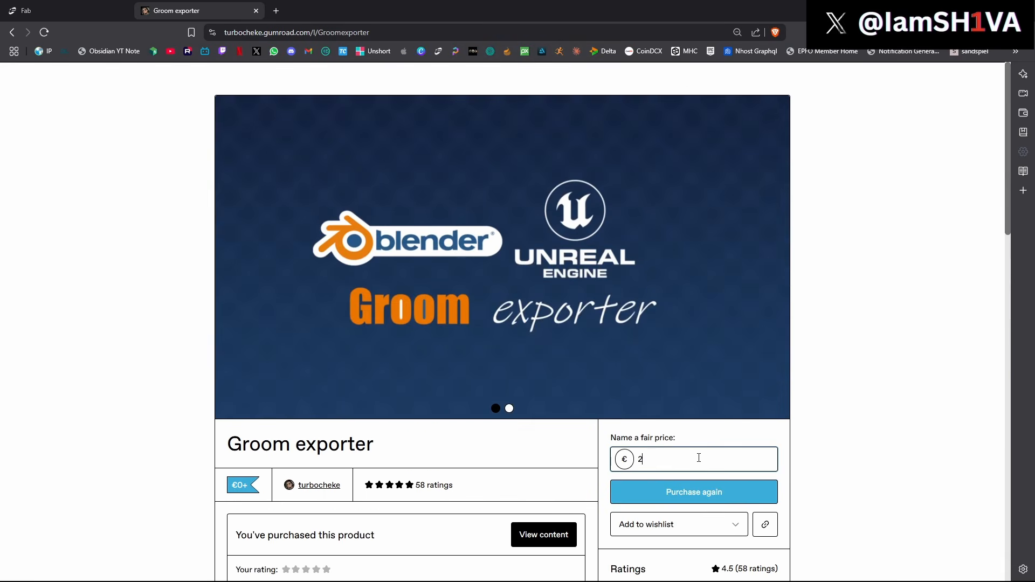
{"action": "left_click", "coordinate": [702, 495]}
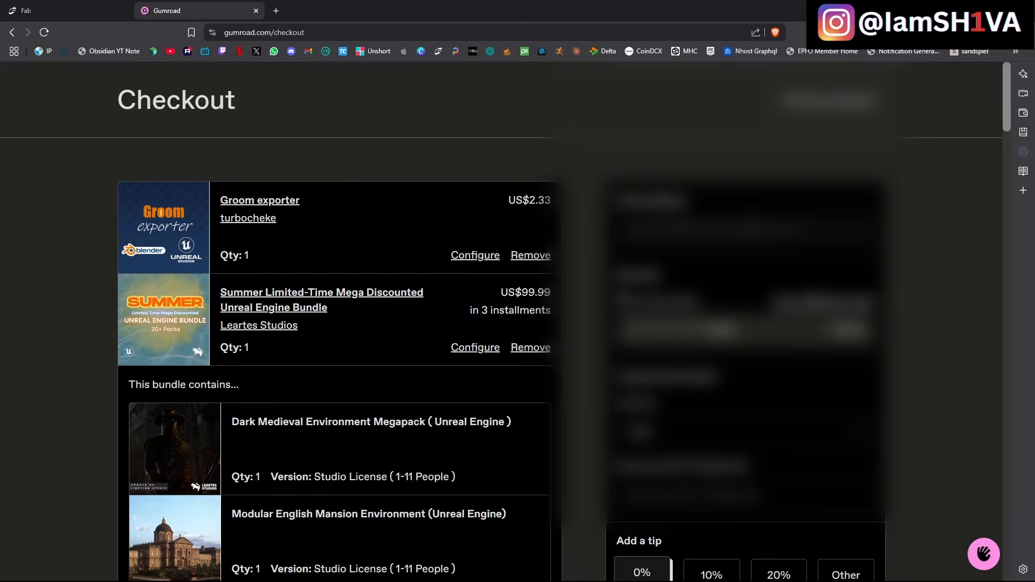
- Remove the Summer Unreal Engine bundle from the cart and complete the purchase of Groom exporter
{"action": "scroll", "coordinate": [813, 426], "scroll_direction": "down", "scroll_amount": 1}
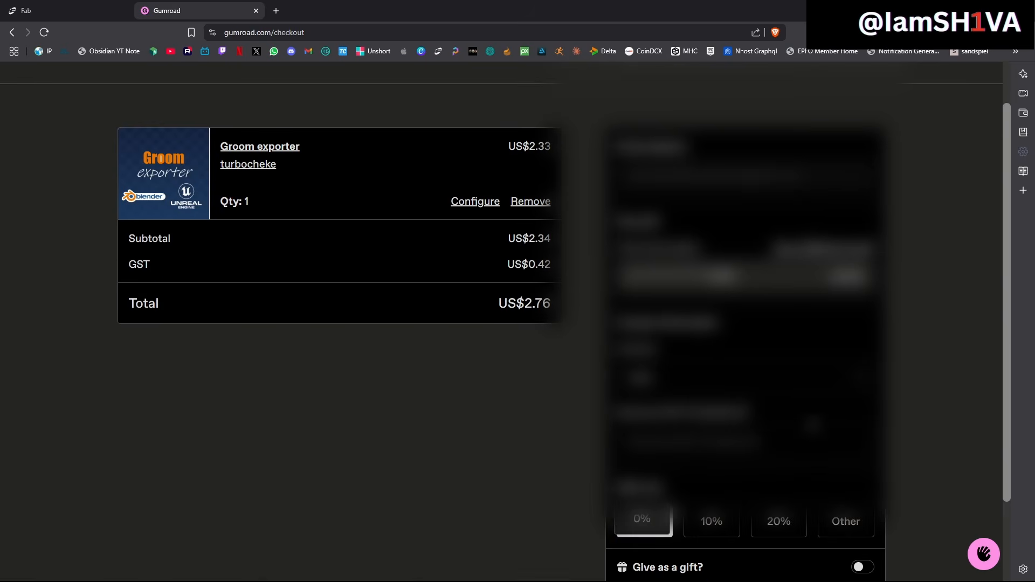
{"action": "scroll", "coordinate": [814, 425], "scroll_direction": "up", "scroll_amount": 1}
{"action": "scroll", "coordinate": [755, 486], "scroll_direction": "down", "scroll_amount": 2}
{"action": "left_click", "coordinate": [724, 553]}
{"action": "left_click", "coordinate": [507, 173]}
{"action": "left_click", "coordinate": [517, 229]}
{"action": "left_click", "coordinate": [572, 307]}
{"action": "left_click", "coordinate": [566, 360]}
- Rate Groom exporter five stars and post the written review "Best addon, saves a lot of Headache"
{"action": "left_click_drag", "start_coordinate": [301, 89], "coordinate": [555, 101]}
{"action": "scroll", "coordinate": [506, 265], "scroll_direction": "down", "scroll_amount": 3}
{"action": "scroll", "coordinate": [507, 268], "scroll_direction": "down", "scroll_amount": 1}
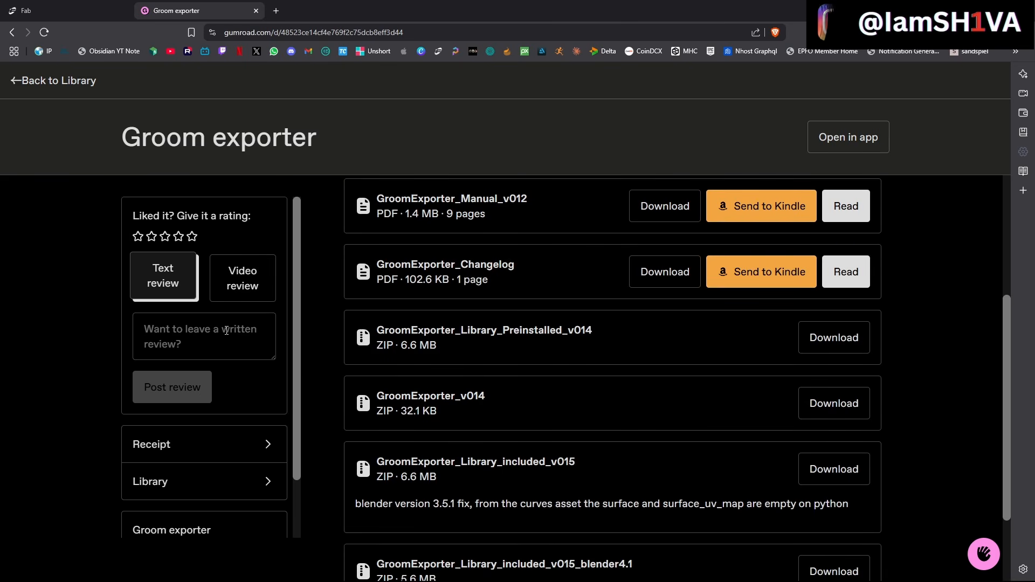
{"action": "left_click", "coordinate": [192, 238]}
{"action": "left_click", "coordinate": [212, 331]}
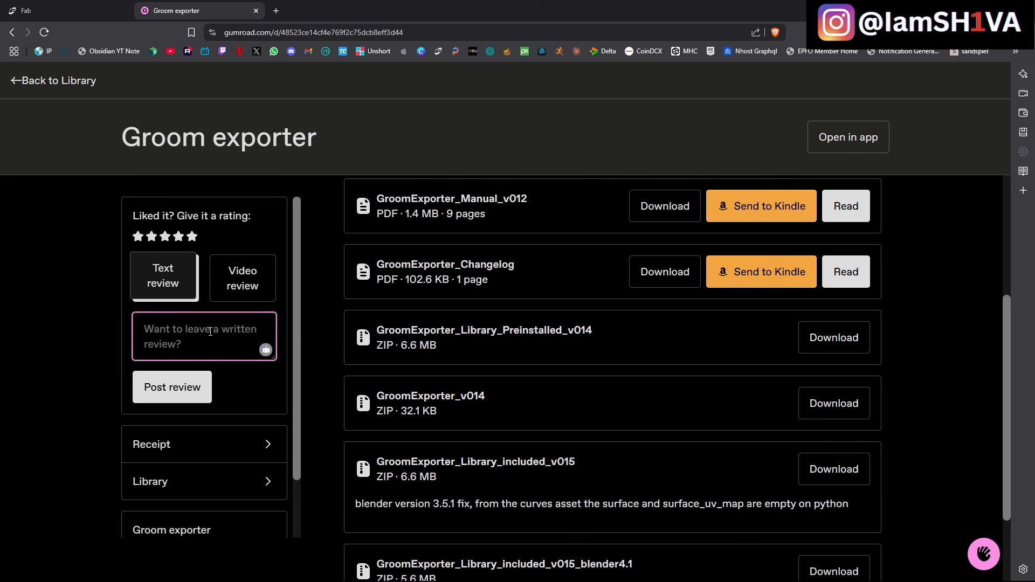
{"action": "type", "text": "B"}
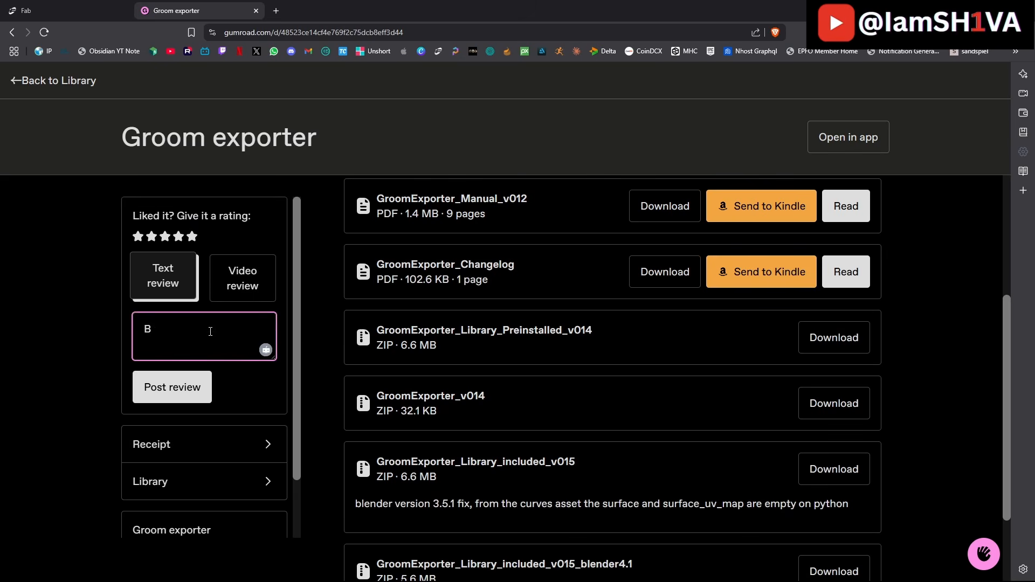
{"action": "type", "text": " estst addo"}
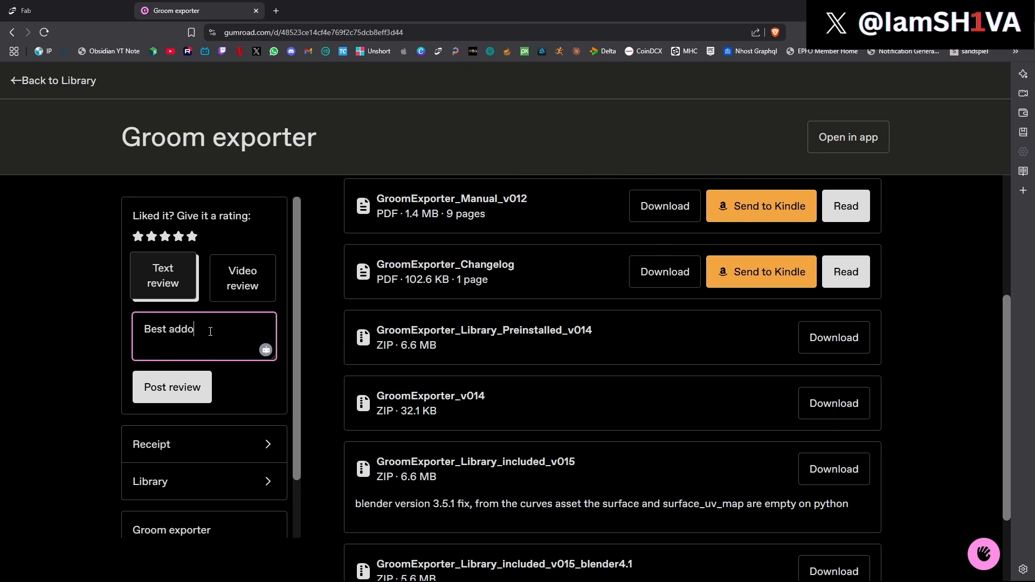
{"action": "type", "text": "n, saves "}
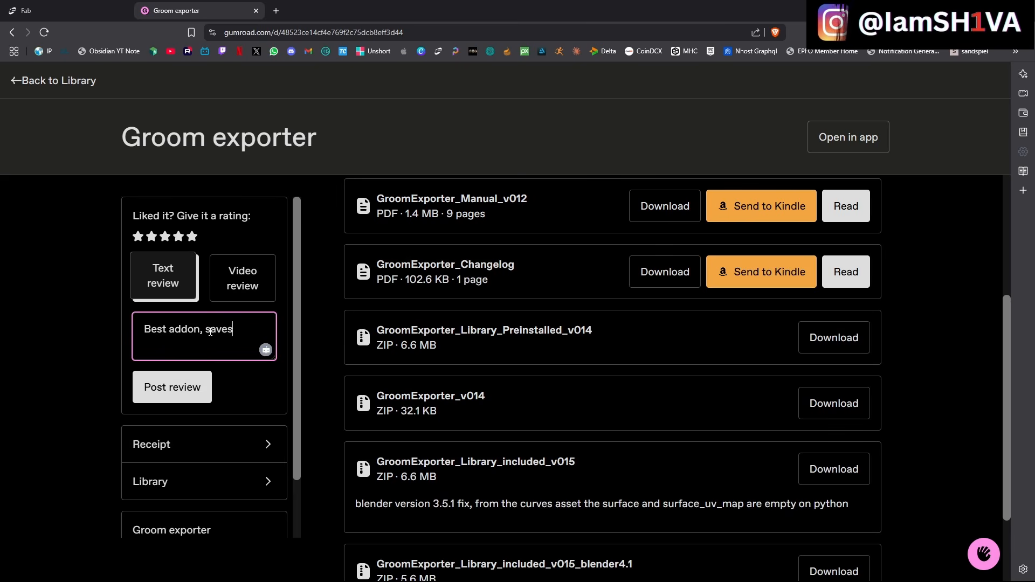
{"action": "type", "text": "a lot o"}
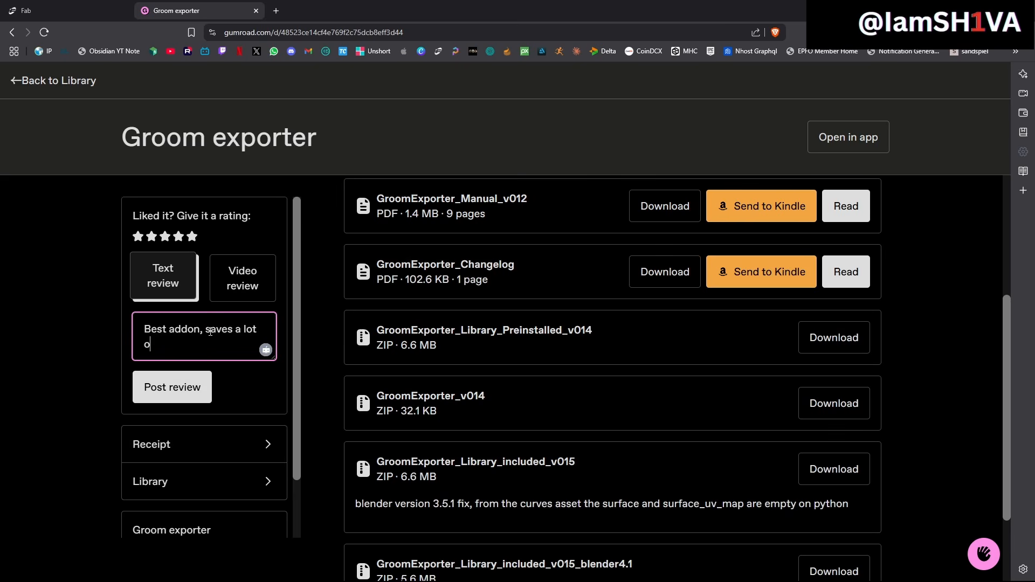
{"action": "type", "text": "f Head"}
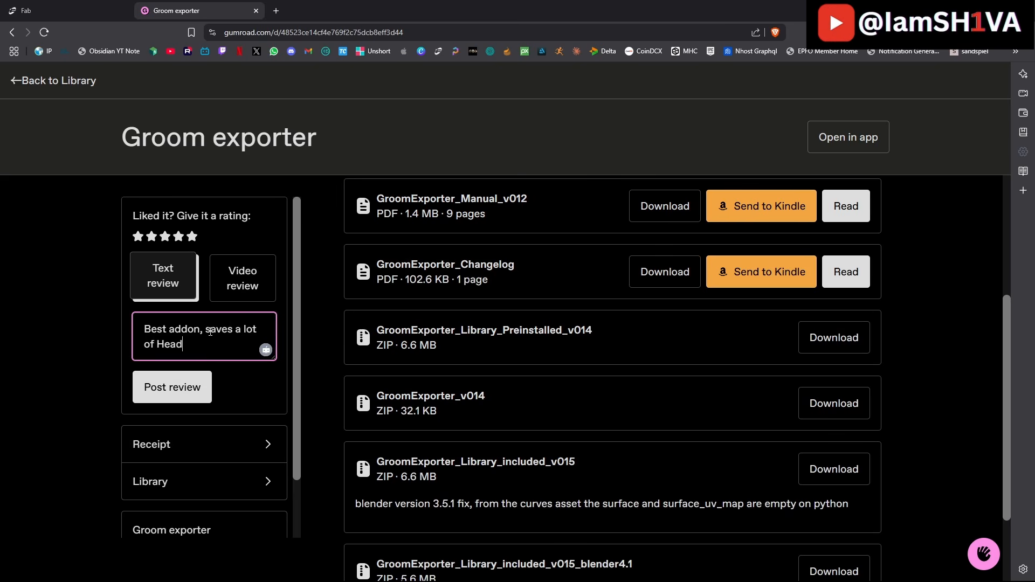
{"action": "type", "text": "ache"}
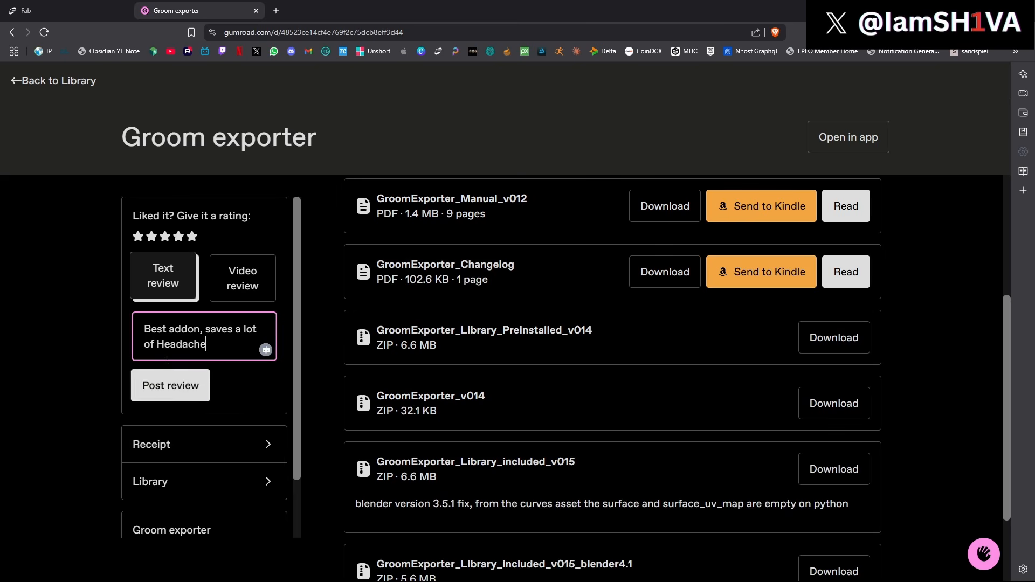
{"action": "left_click", "coordinate": [207, 395]}
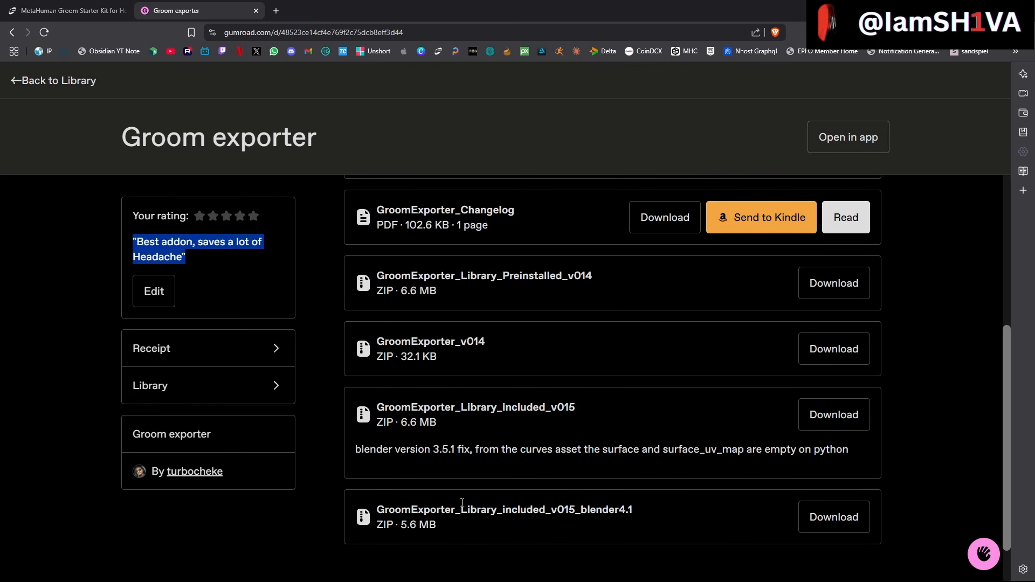
- Download the GroomExporter_Library_included_v015_blender4.1 ZIP file and dismiss the download completion window
{"action": "left_click", "coordinate": [382, 510]}
{"action": "left_click_drag", "start_coordinate": [380, 508], "coordinate": [645, 514]}
{"action": "left_click", "coordinate": [467, 510]}
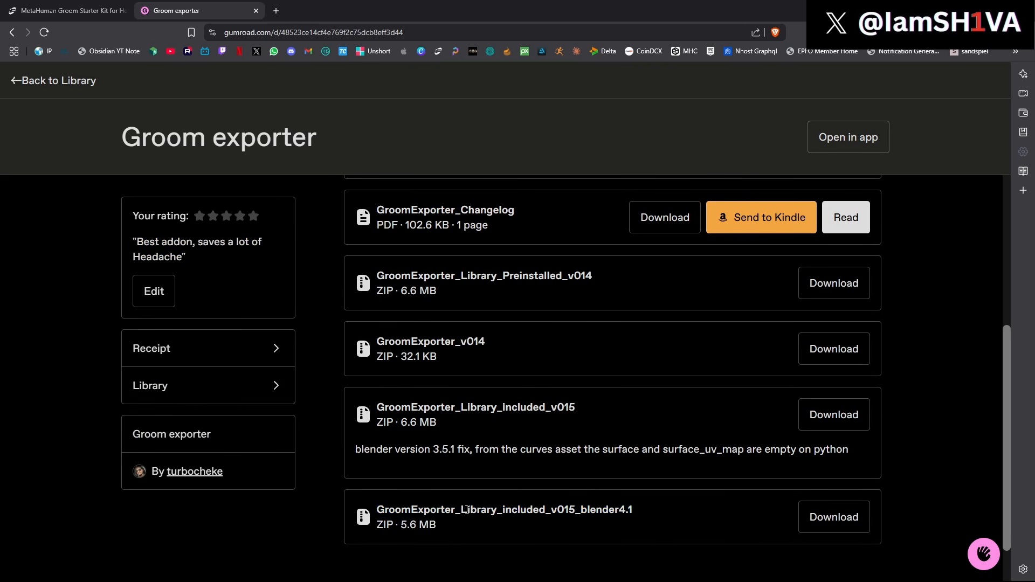
{"action": "left_click_drag", "start_coordinate": [464, 511], "coordinate": [639, 513]}
{"action": "left_click", "coordinate": [580, 514]}
{"action": "left_click", "coordinate": [835, 517]}
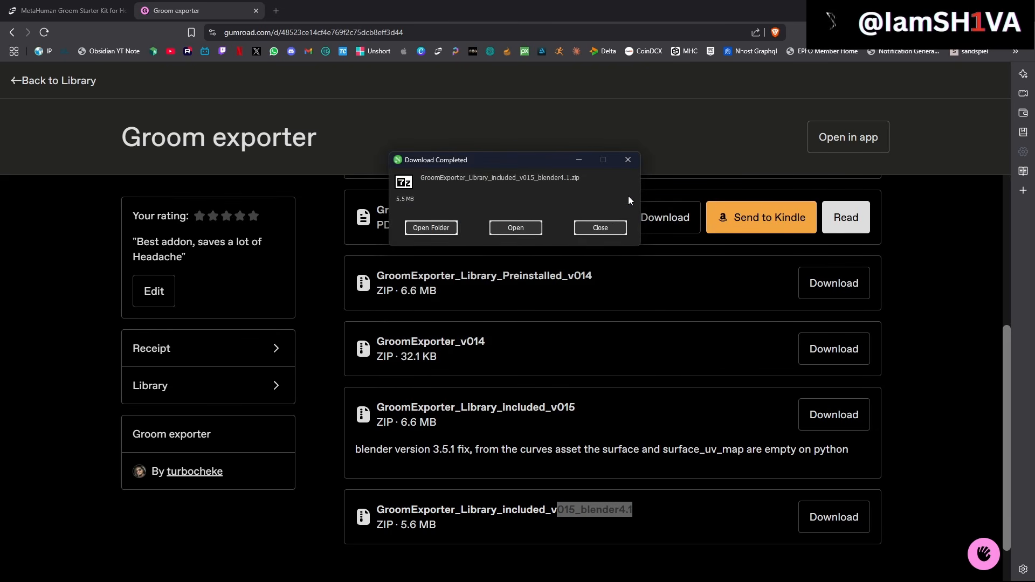
{"action": "left_click", "coordinate": [601, 226]}
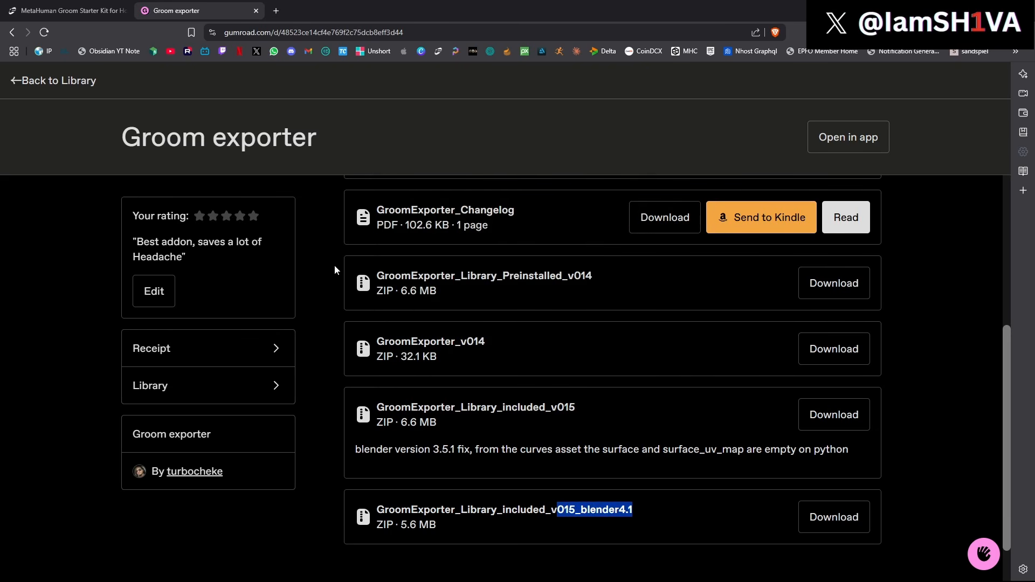
- Switch to File Explorer and open Default.blend from the MH_Grooms_Tutorial folder in Blender
{"action": "left_click", "coordinate": [539, 527]}
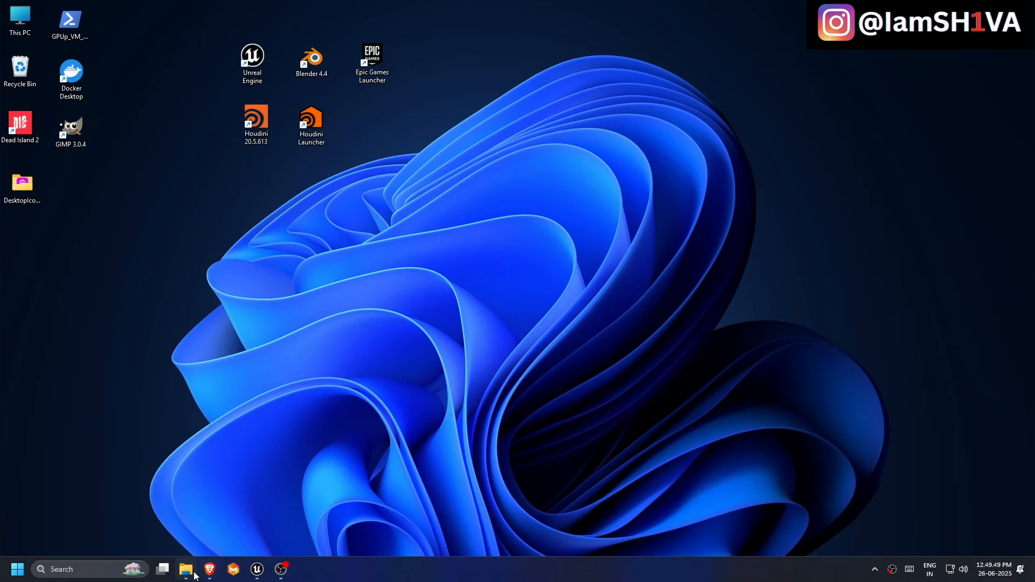
{"action": "left_click", "coordinate": [186, 569]}
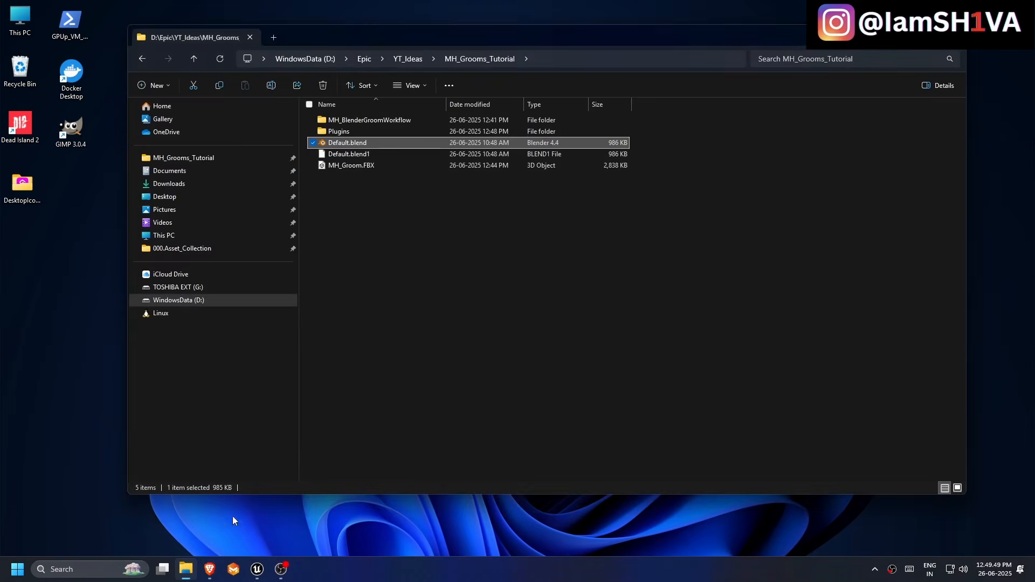
{"action": "double_click", "coordinate": [347, 142]}
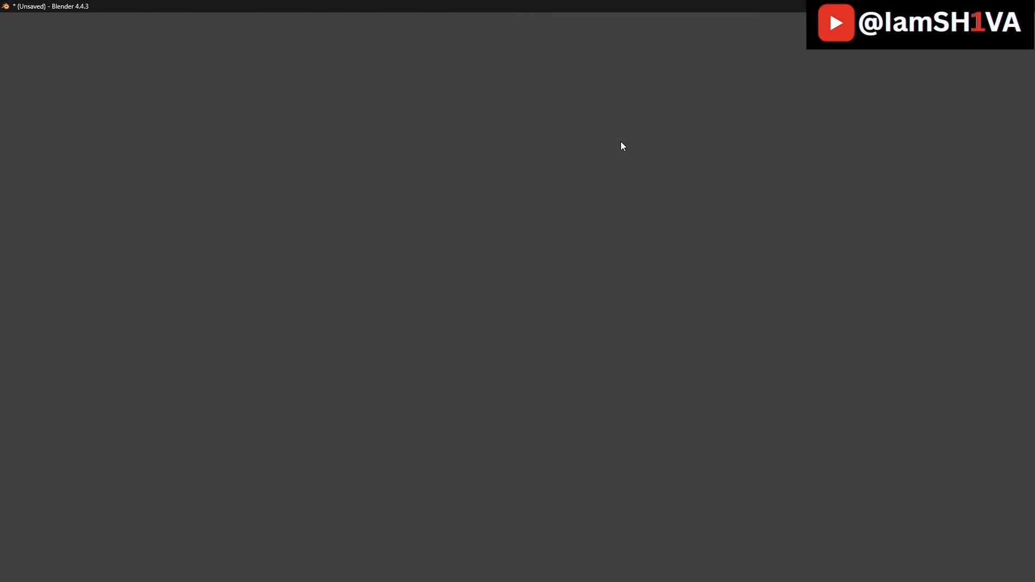
{"action": "left_click", "coordinate": [513, 255]}
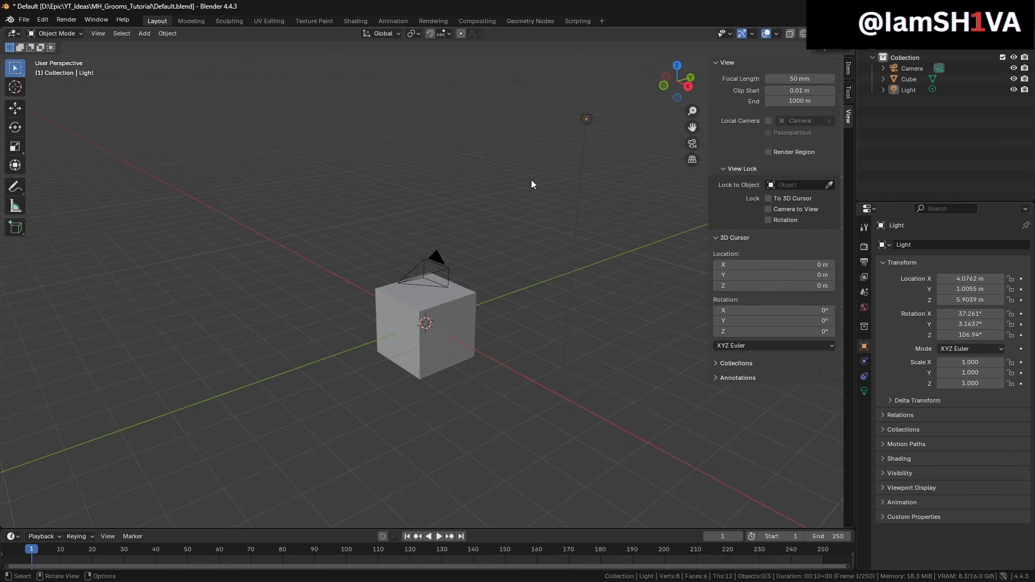
- Install the add-on GroomExporter_Library_included_v015_blender4.1.zip from disk, taking it from the Plugins folder of MH_Grooms_Tutorial
{"action": "left_click", "coordinate": [42, 20]}
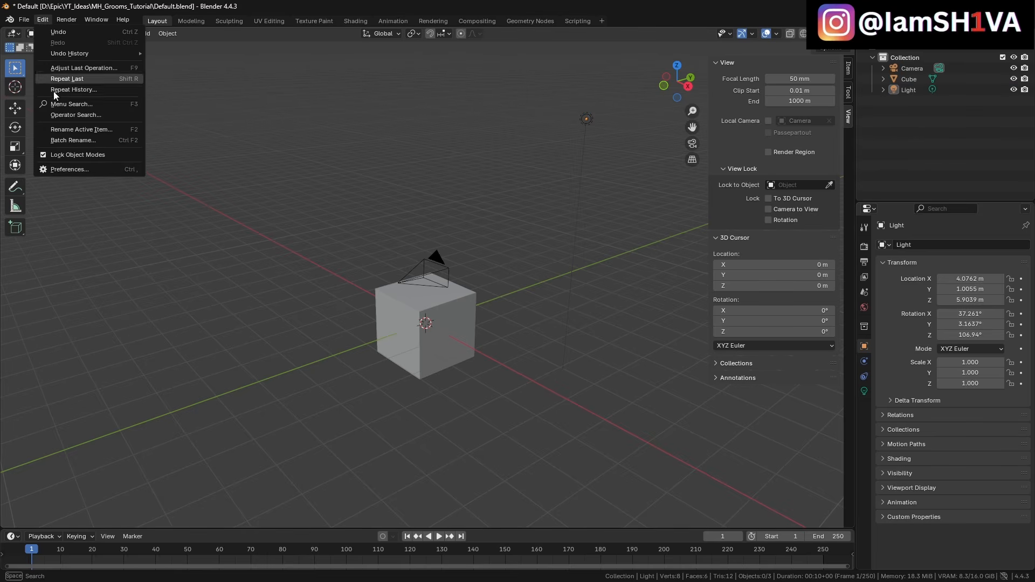
{"action": "left_click", "coordinate": [69, 170]}
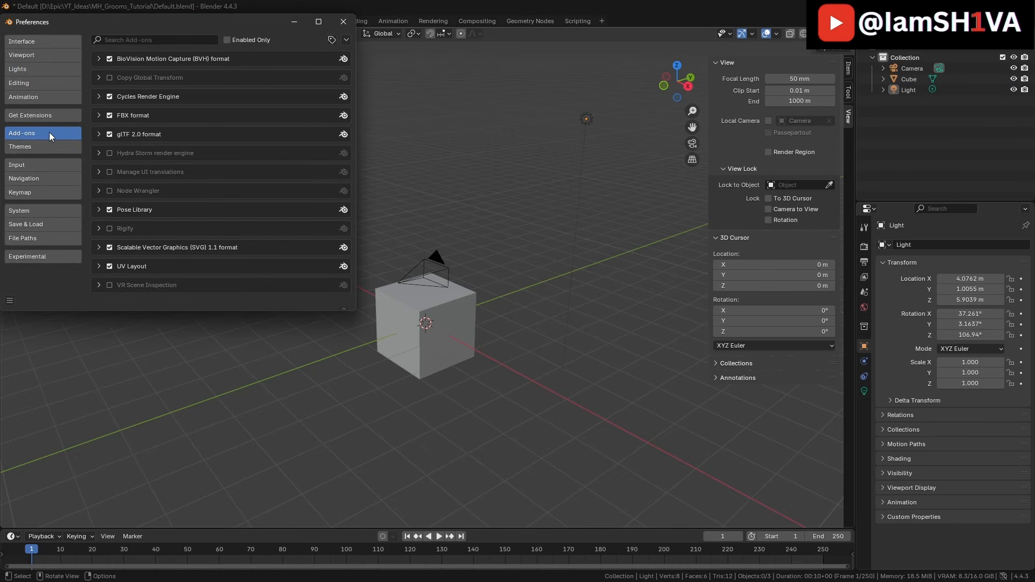
{"action": "left_click", "coordinate": [345, 40]}
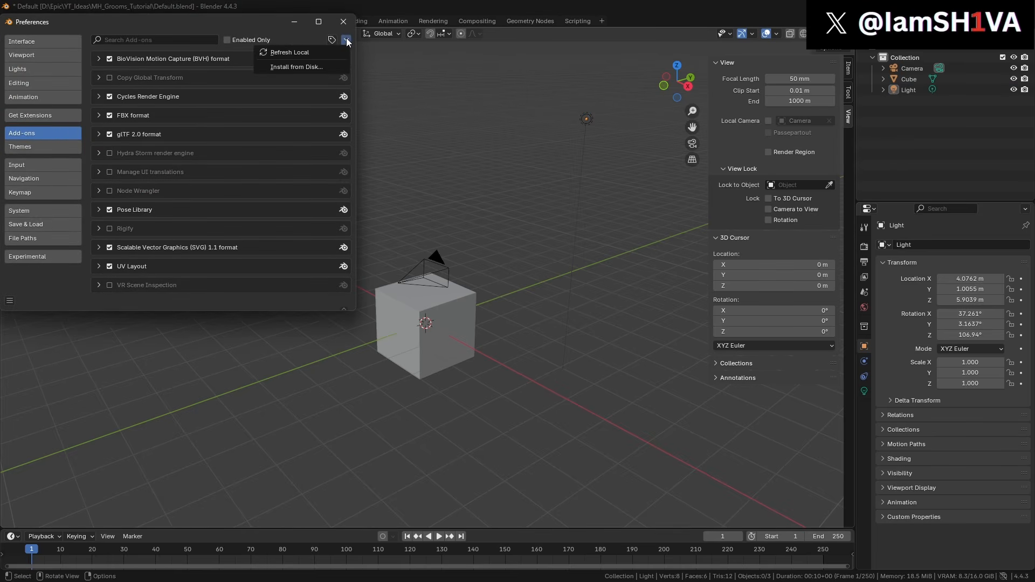
{"action": "left_click", "coordinate": [311, 66]}
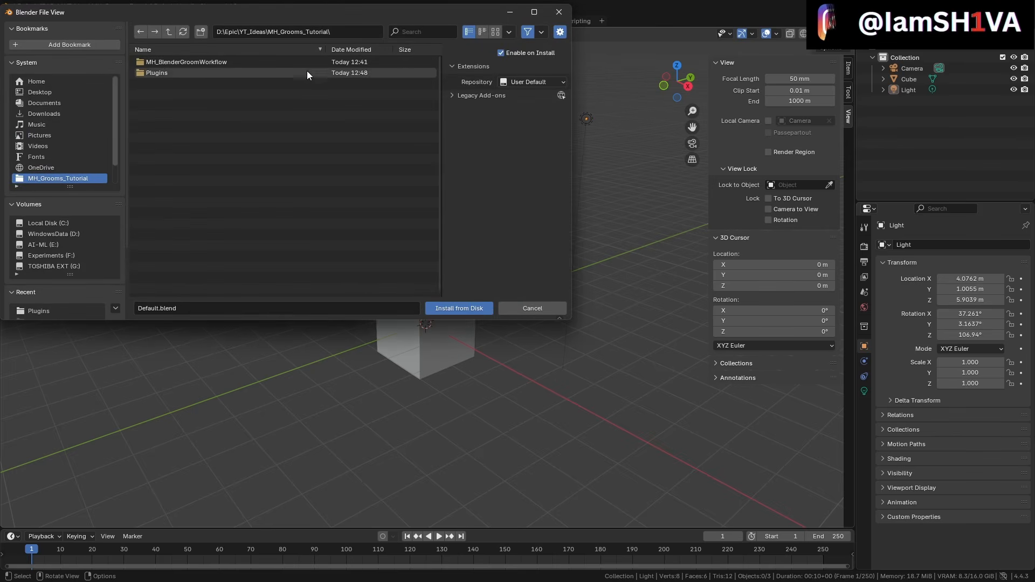
{"action": "double_click", "coordinate": [160, 70]}
{"action": "left_click", "coordinate": [160, 64]}
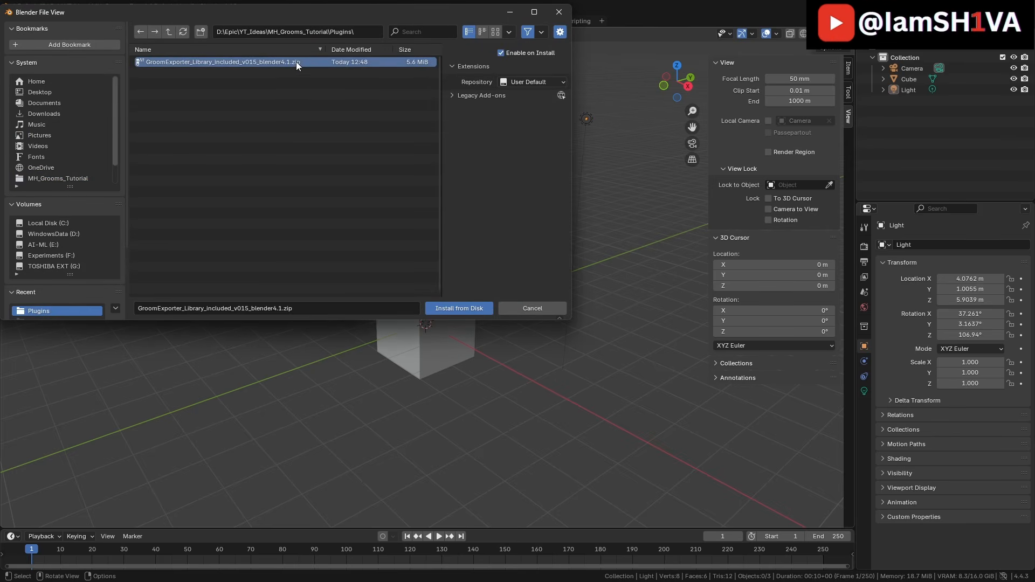
{"action": "left_click", "coordinate": [452, 305]}
- Check the installed Groom Exporter add-on's details, save the preferences and close them
{"action": "left_click", "coordinate": [99, 58]}
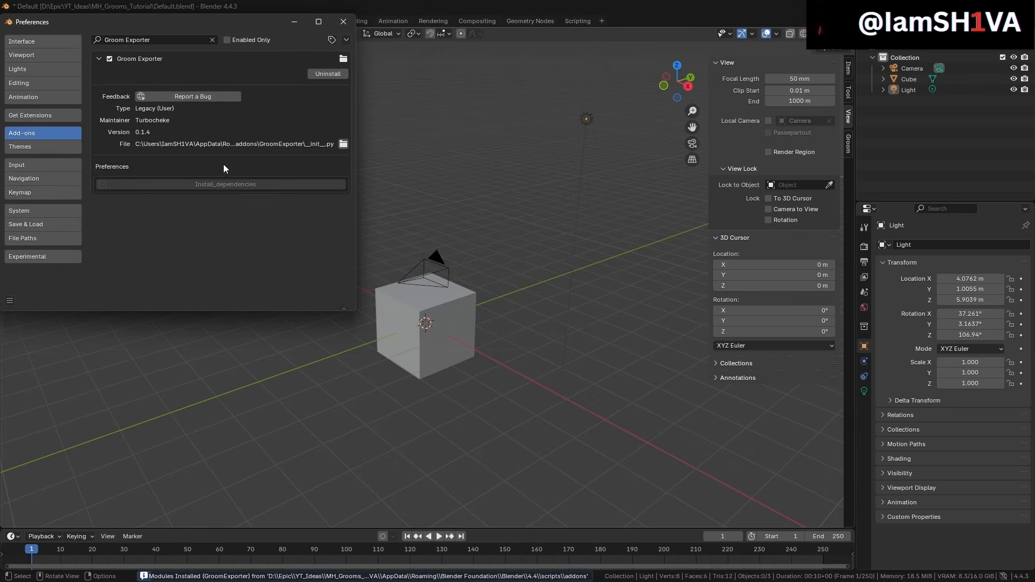
{"action": "left_click", "coordinate": [13, 304]}
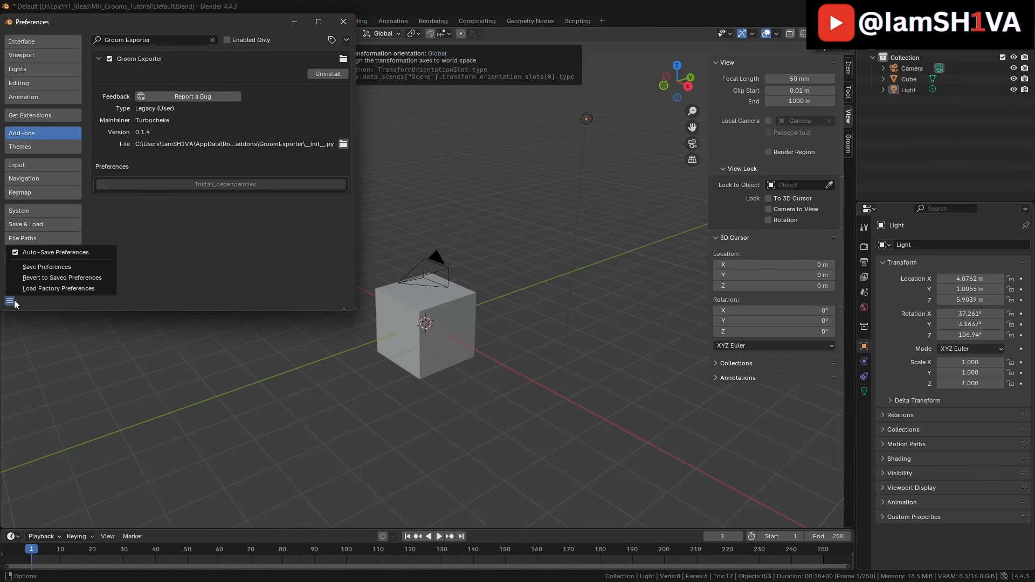
{"action": "left_click", "coordinate": [37, 265]}
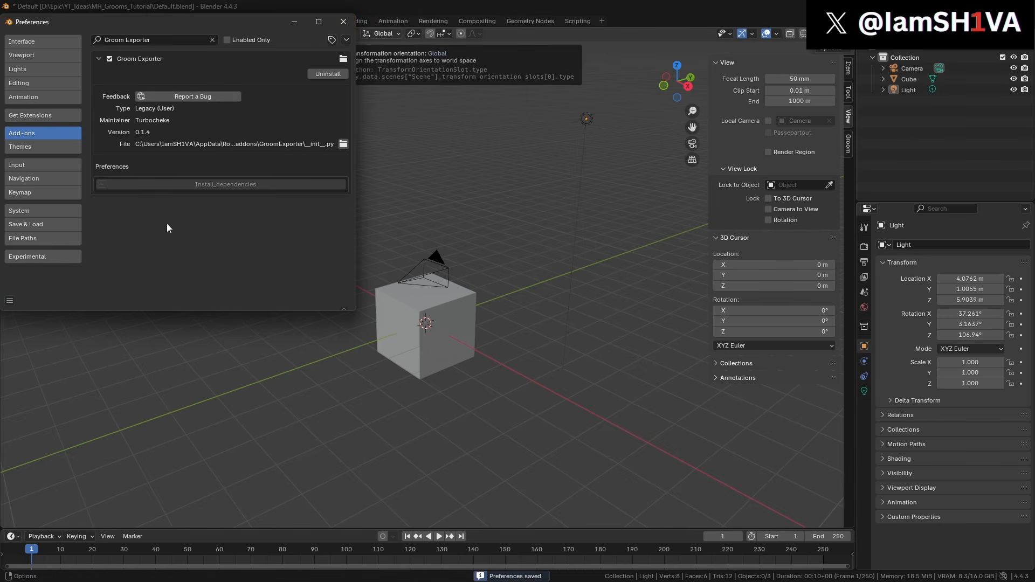
{"action": "left_click", "coordinate": [343, 24]}
- Show the Groom Exporter settings beside the 3D viewport and delete the default cube
{"action": "left_click", "coordinate": [848, 146]}
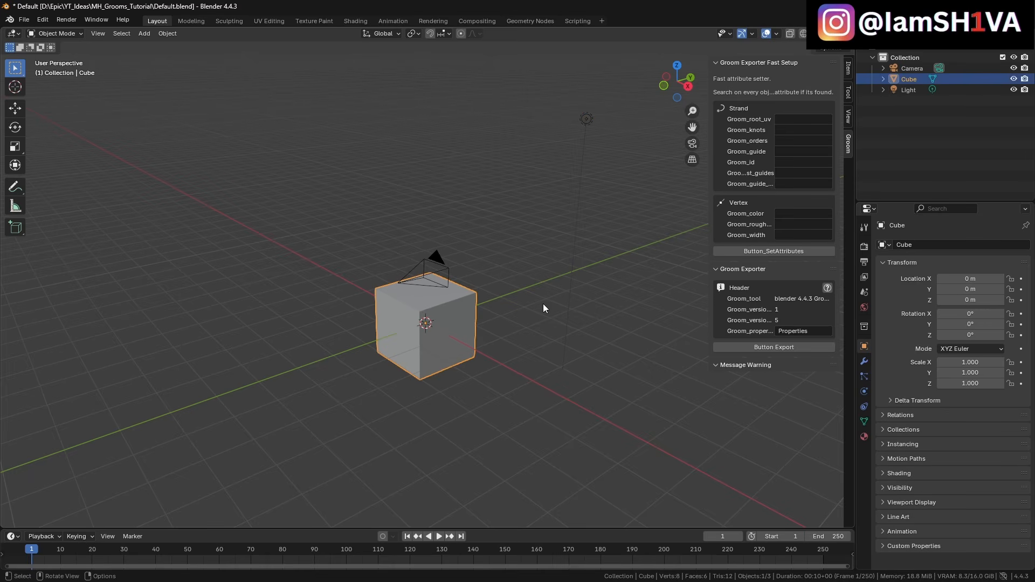
{"action": "key", "text": "x"}
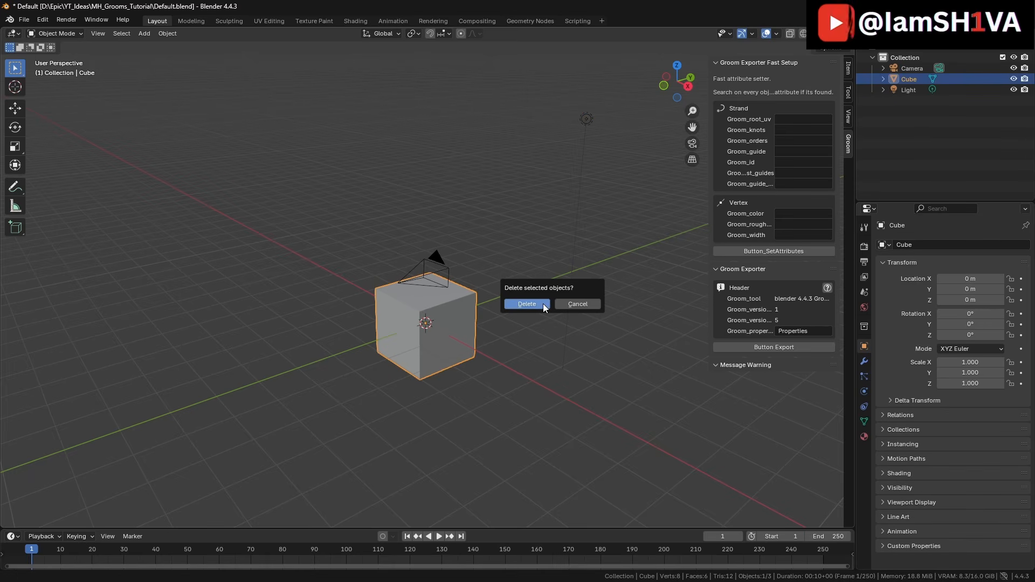
{"action": "left_click", "coordinate": [543, 303]}
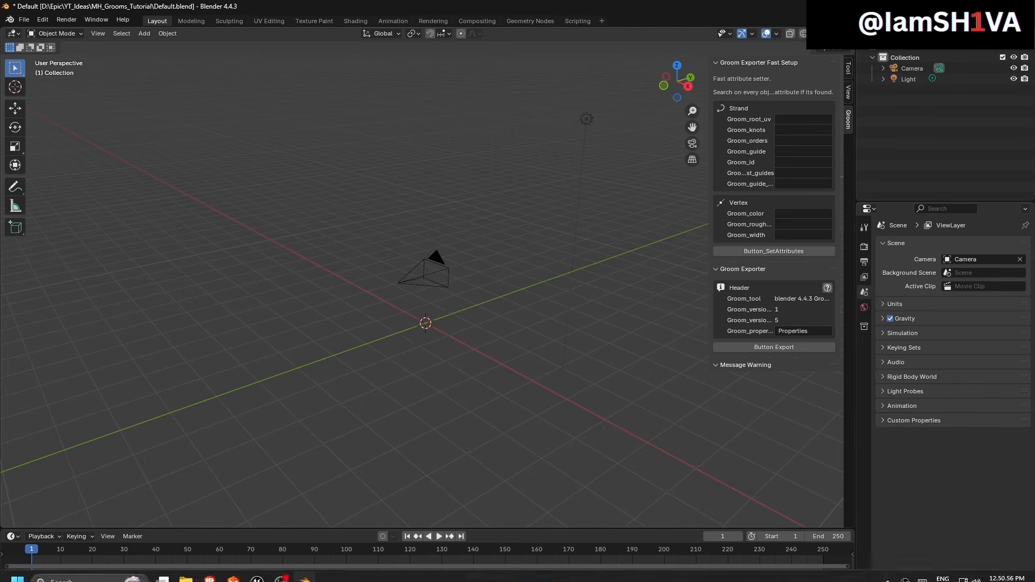
- Import MH_Groom.FBX from the MH_Grooms_Tutorial folder into the scene with Animation disabled
{"action": "mouse_move", "coordinate": [170, 575]}
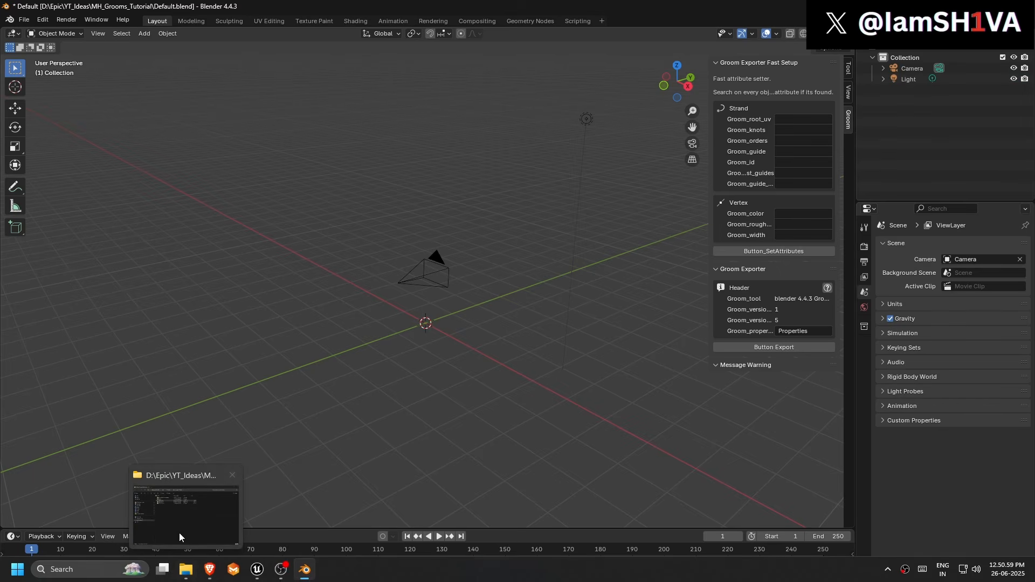
{"action": "left_click", "coordinate": [178, 536]}
{"action": "left_click_drag", "start_coordinate": [377, 37], "coordinate": [778, 76]}
{"action": "left_click", "coordinate": [737, 203]}
{"action": "left_click_drag", "start_coordinate": [736, 202], "coordinate": [273, 239]}
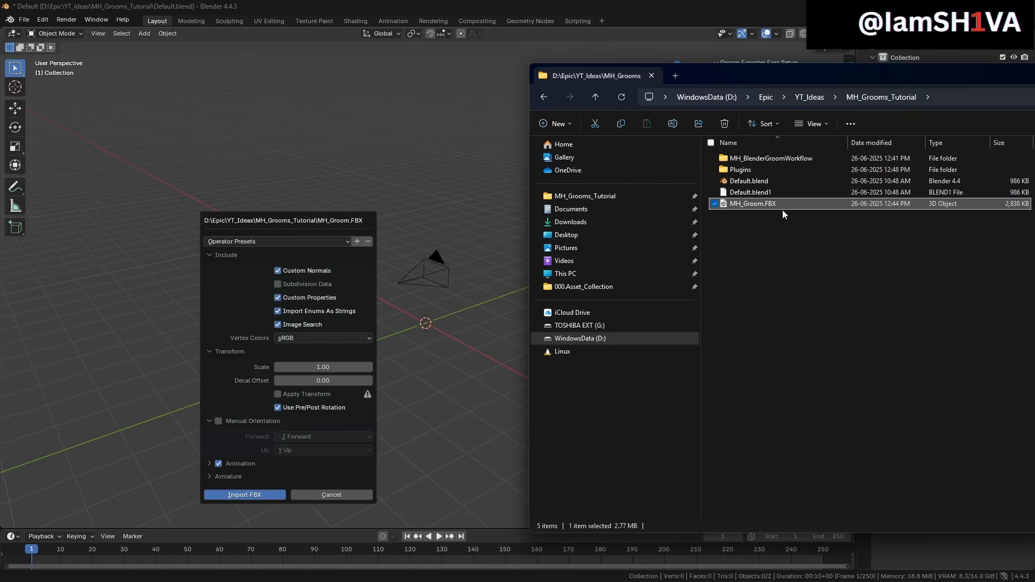
{"action": "left_click", "coordinate": [218, 464]}
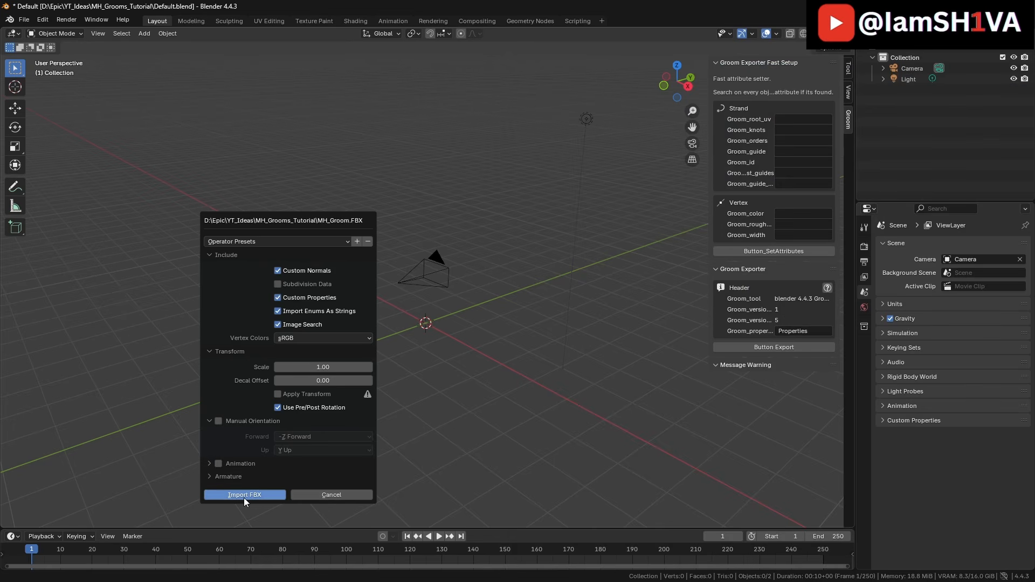
{"action": "left_click", "coordinate": [243, 495]}
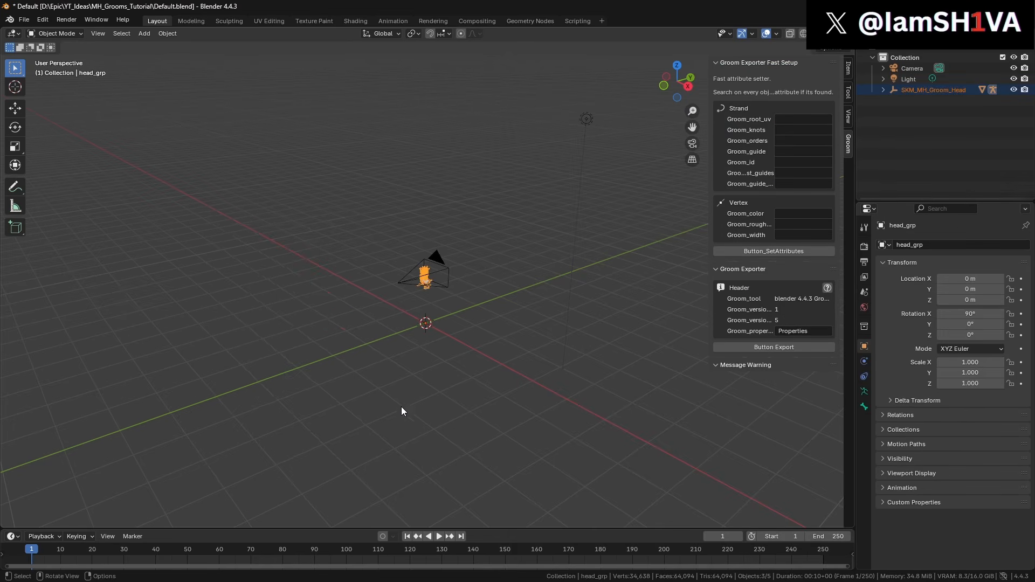
- View the imported head through the camera and hide its head_grp armature
{"action": "key", "text": "KP_0"}
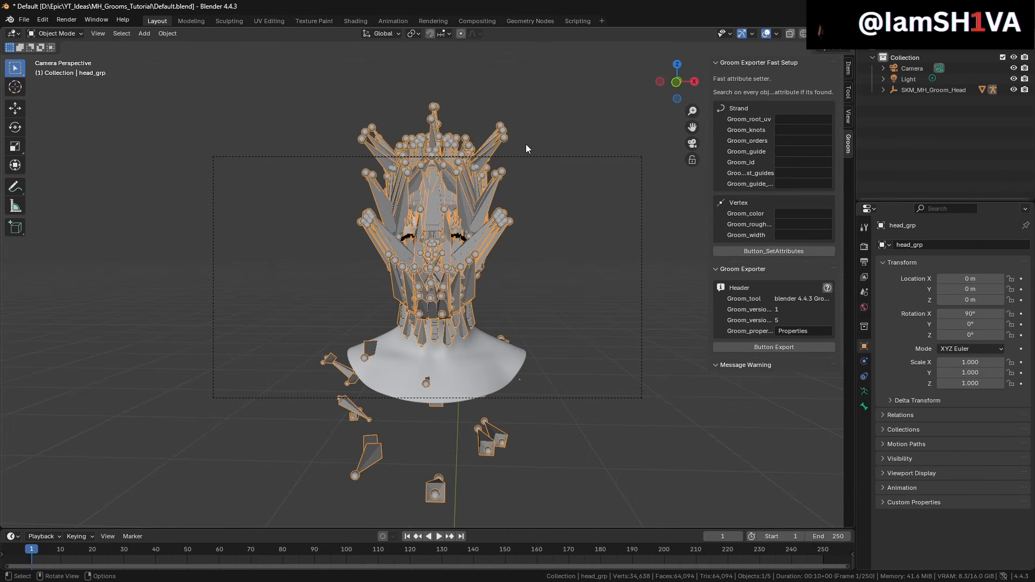
{"action": "key", "text": "h"}
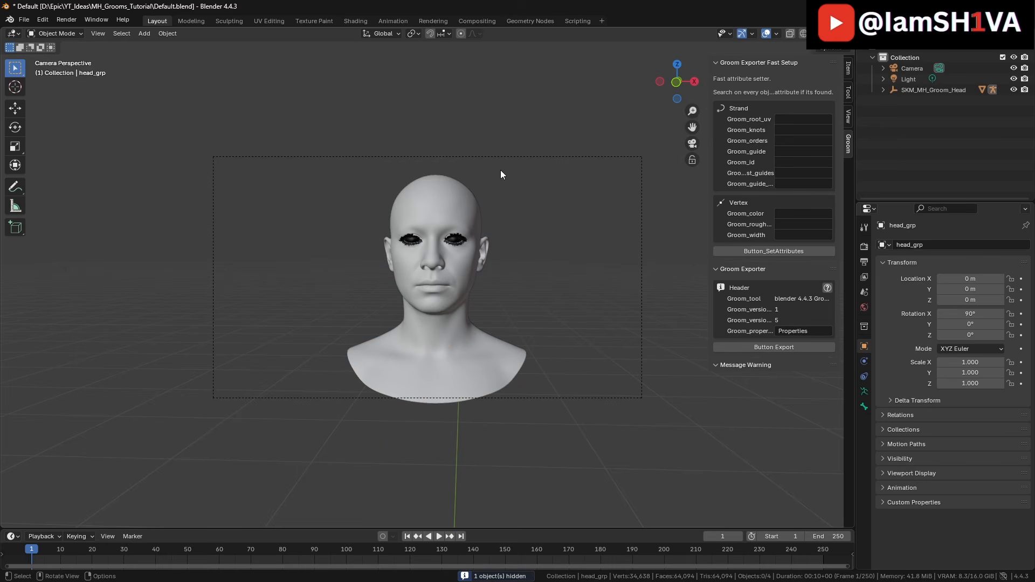
- Enter Edit Mode on the SKM_MH_Groom_Head.001 mesh while viewing it from the side in right orthographic view
{"action": "left_click", "coordinate": [455, 241]}
{"action": "key", "text": "KP_3"}
{"action": "scroll", "coordinate": [455, 242], "scroll_direction": "up", "scroll_amount": 3}
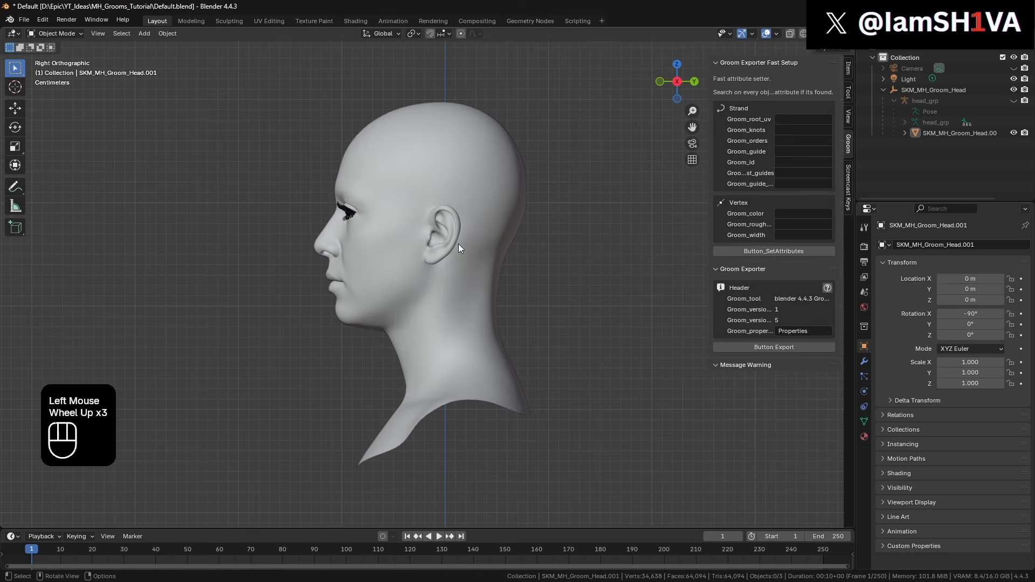
{"action": "left_click", "coordinate": [54, 34]}
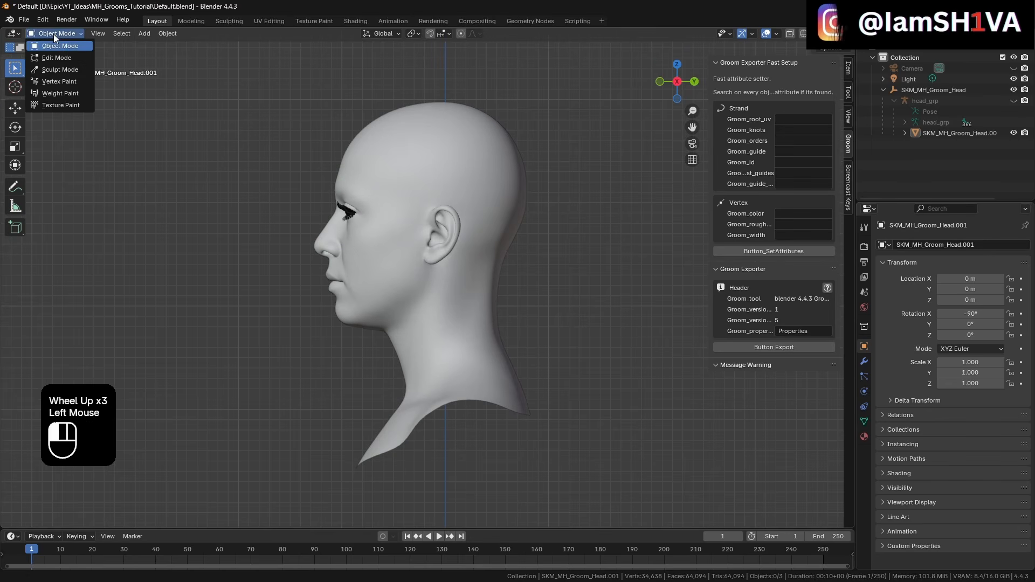
{"action": "left_click", "coordinate": [408, 142]}
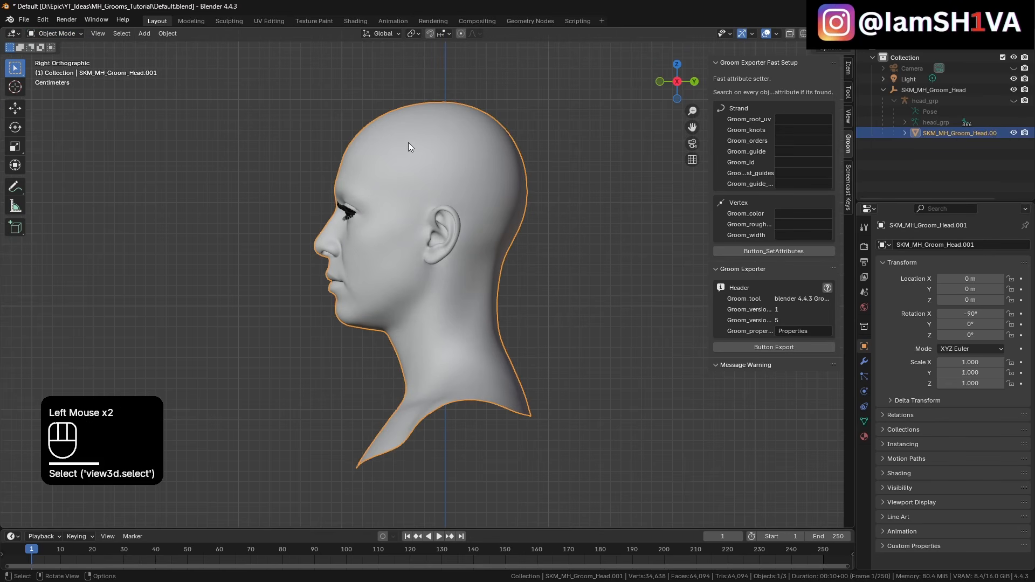
{"action": "left_click", "coordinate": [70, 35]}
{"action": "left_click", "coordinate": [69, 57]}
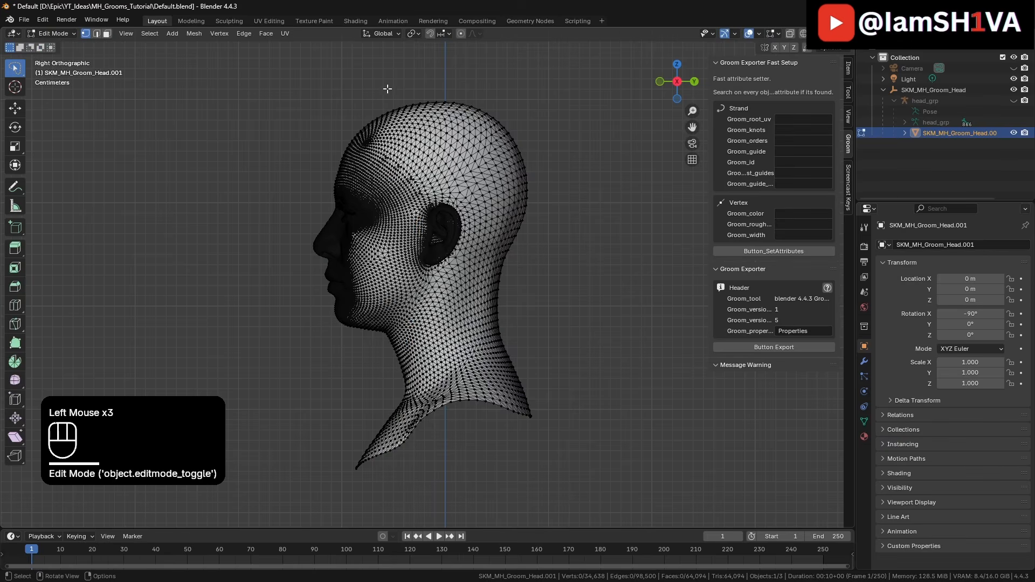
- Turn on X-ray and lasso-select the scalp vertices from the forehead hairline around behind the ears to the nape
{"action": "left_click", "coordinate": [790, 34]}
{"action": "scroll", "coordinate": [608, 190], "scroll_direction": "up", "scroll_amount": 1}
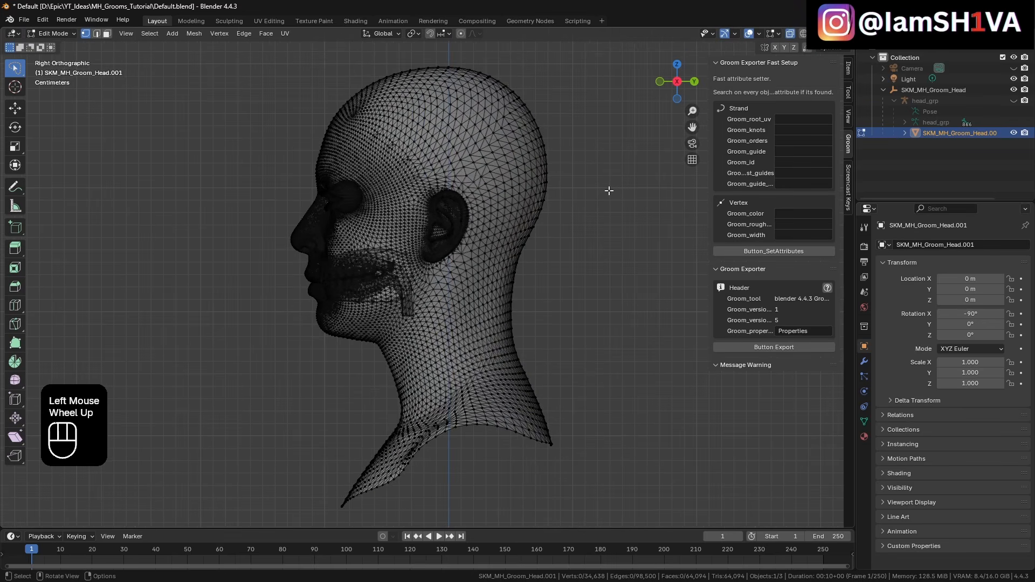
{"action": "mouse_move", "coordinate": [15, 68]}
{"action": "left_mouse_down"}
{"action": "mouse_move", "coordinate": [66, 122]}
{"action": "mouse_move", "coordinate": [63, 135]}
{"action": "left_mouse_up"}
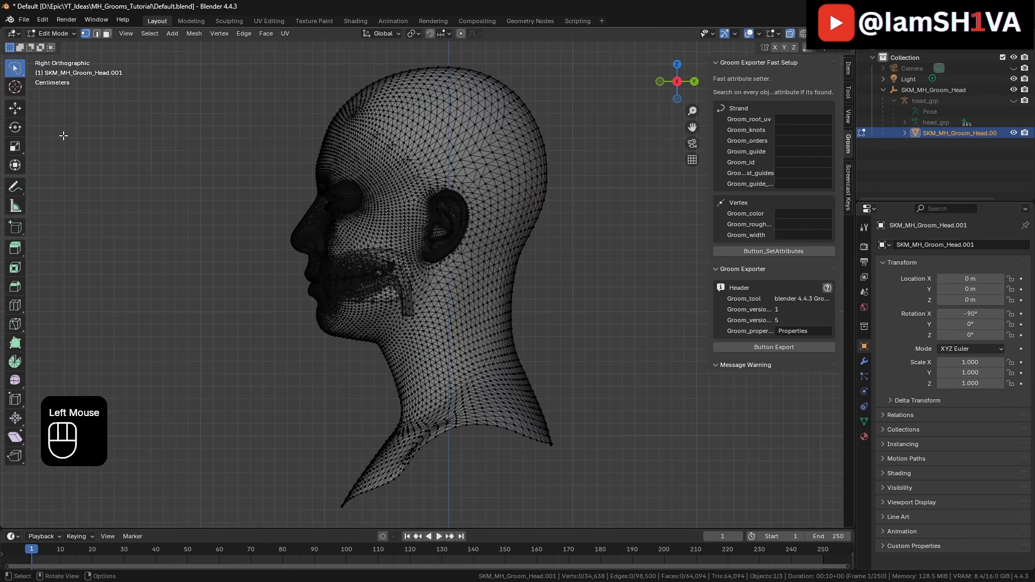
{"action": "mouse_move", "coordinate": [538, 288]}
{"action": "left_mouse_down"}
{"action": "mouse_move", "coordinate": [453, 279]}
{"action": "mouse_move", "coordinate": [478, 241]}
{"action": "left_mouse_up"}
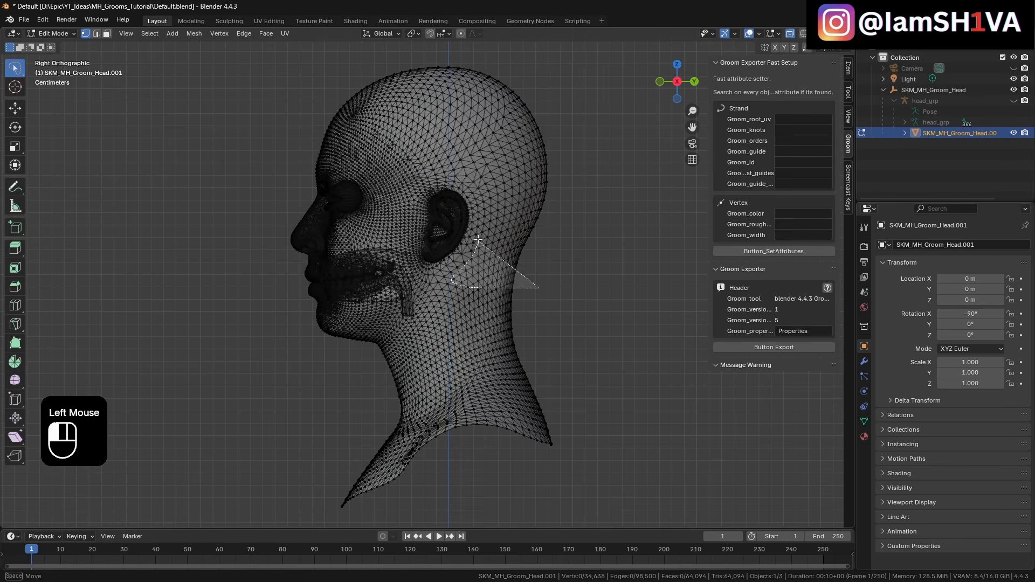
{"action": "mouse_move", "coordinate": [465, 187]}
{"action": "left_mouse_down"}
{"action": "mouse_move", "coordinate": [441, 180]}
{"action": "mouse_move", "coordinate": [400, 210]}
{"action": "mouse_move", "coordinate": [389, 188]}
{"action": "mouse_move", "coordinate": [398, 157]}
{"action": "mouse_move", "coordinate": [337, 125]}
{"action": "mouse_move", "coordinate": [340, 67]}
{"action": "mouse_move", "coordinate": [375, 39]}
{"action": "mouse_move", "coordinate": [518, 44]}
{"action": "mouse_move", "coordinate": [571, 62]}
{"action": "mouse_move", "coordinate": [597, 157]}
{"action": "mouse_move", "coordinate": [529, 303]}
{"action": "left_mouse_up"}
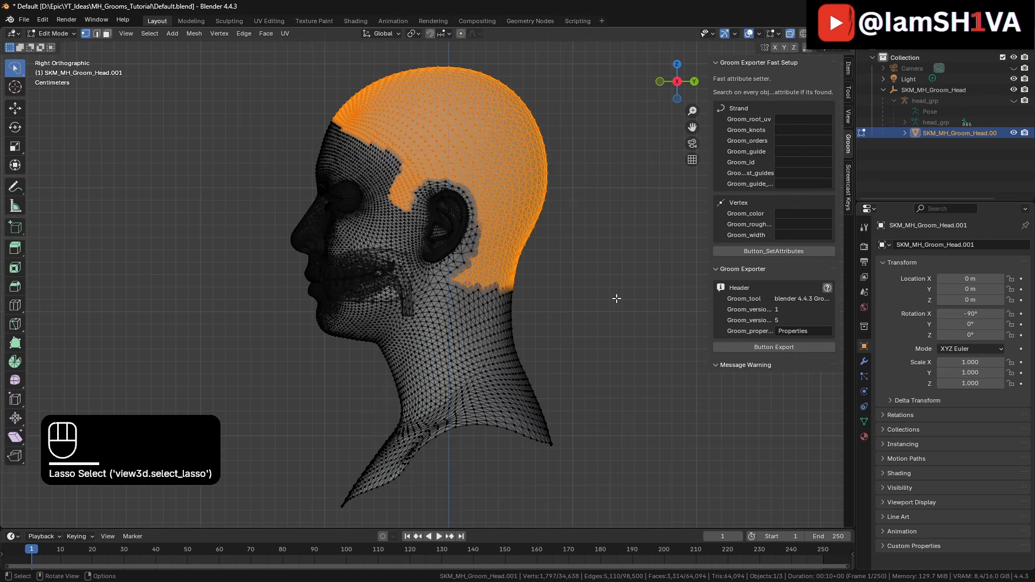
{"action": "middle_click_drag", "start_coordinate": [610, 275], "coordinate": [655, 287]}
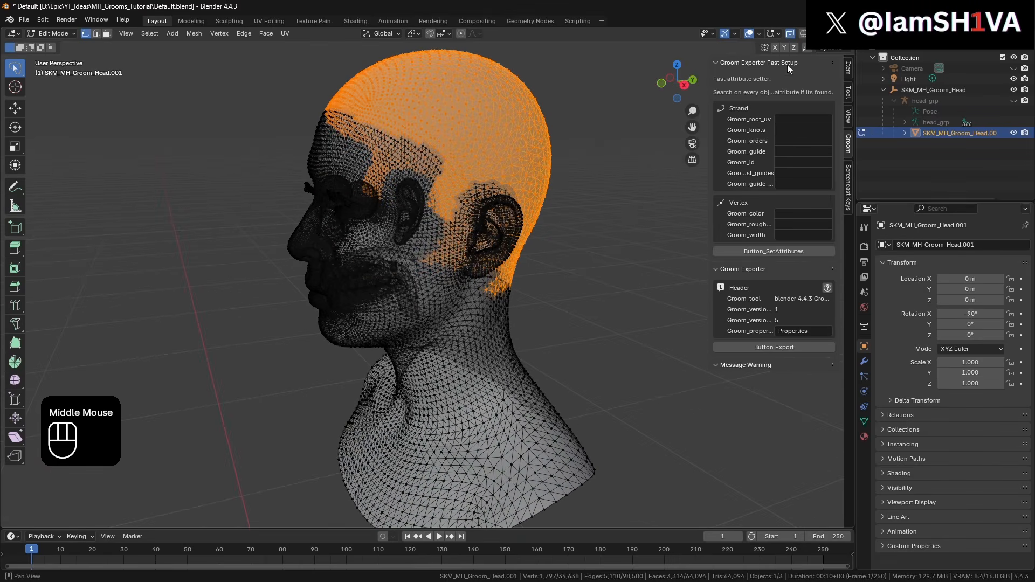
- Turn off X-ray, separate the selected scalp into its own object, and check it by briefly hiding the rest of the head
{"action": "left_click", "coordinate": [790, 34]}
{"action": "middle_click_drag", "start_coordinate": [605, 171], "coordinate": [626, 221]}
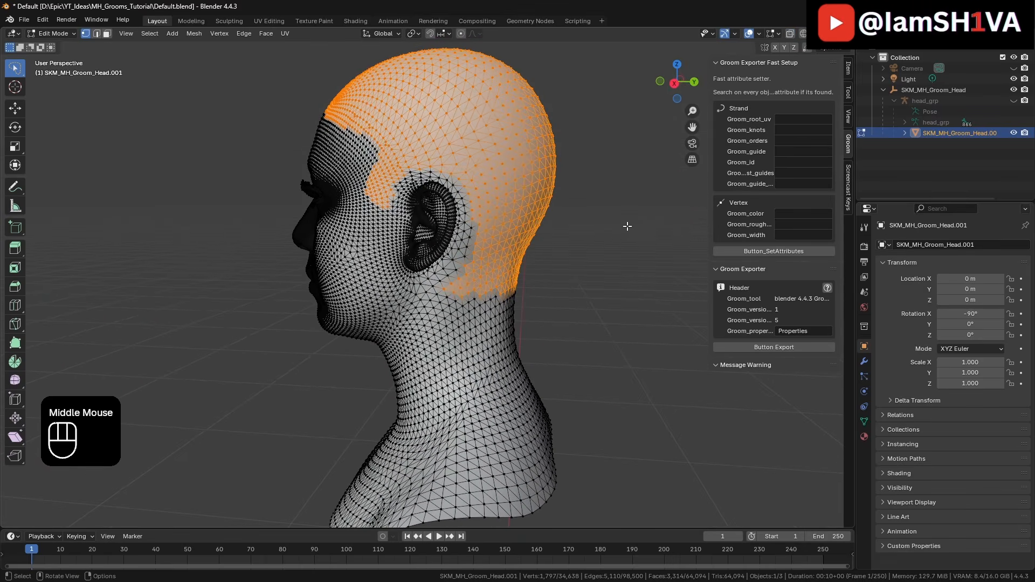
{"action": "key", "text": "p"}
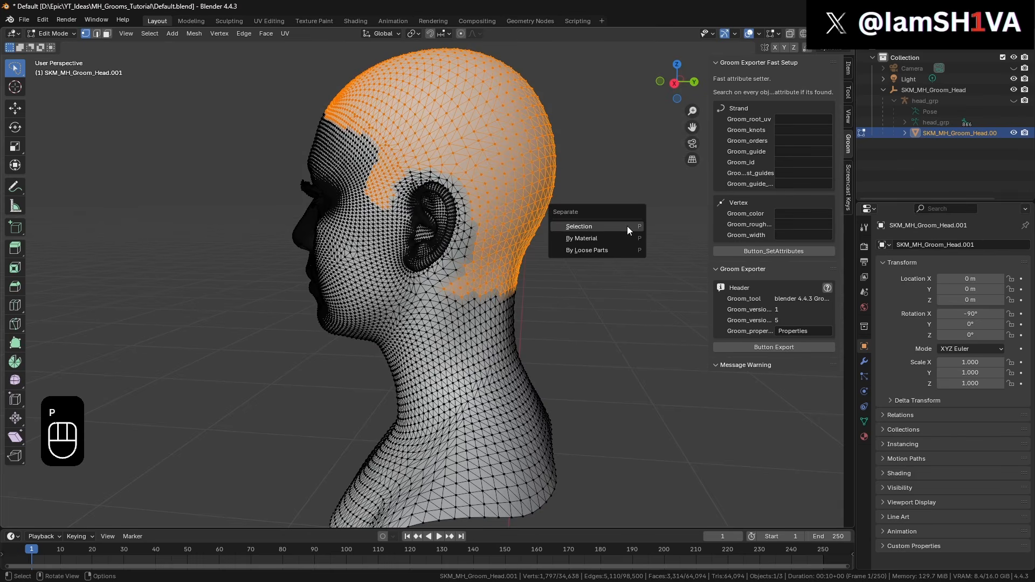
{"action": "left_click", "coordinate": [627, 225]}
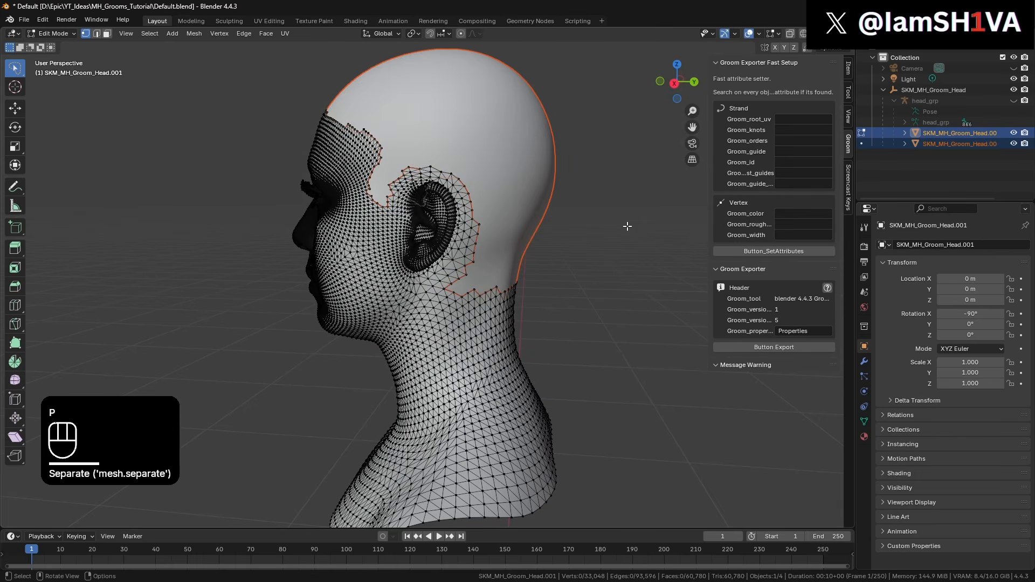
{"action": "left_click", "coordinate": [1013, 133]}
{"action": "middle_click_drag", "start_coordinate": [519, 213], "coordinate": [743, 196]}
{"action": "left_click", "coordinate": [1013, 133]}
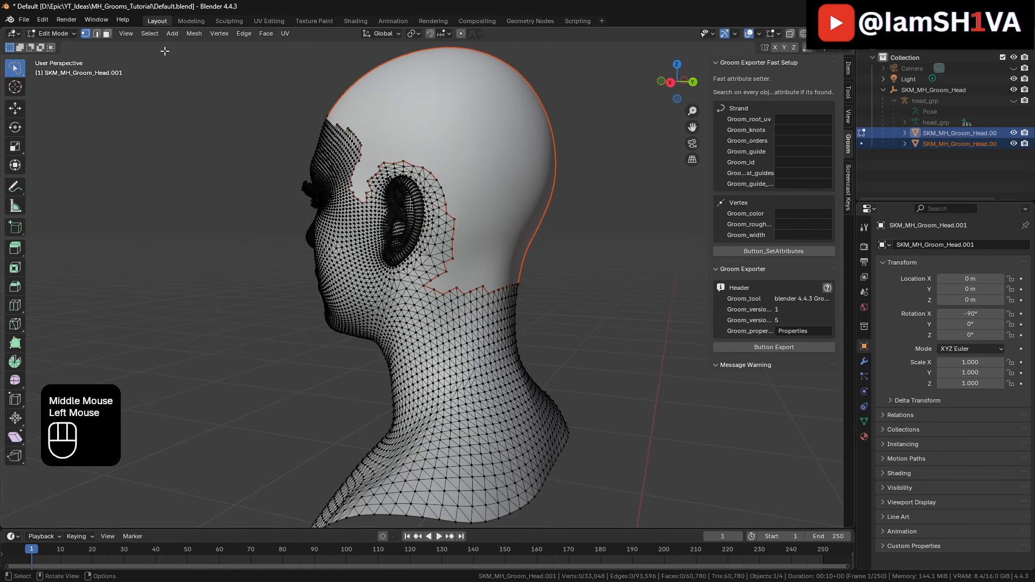
- Return to Object Mode, select the separated scalp mesh and add an empty hair curves object to it
{"action": "left_click", "coordinate": [53, 33]}
{"action": "left_click", "coordinate": [59, 44]}
{"action": "left_click", "coordinate": [232, 189]}
{"action": "middle_click_drag", "start_coordinate": [231, 188], "coordinate": [527, 163]}
{"action": "key", "text": "KP_0"}
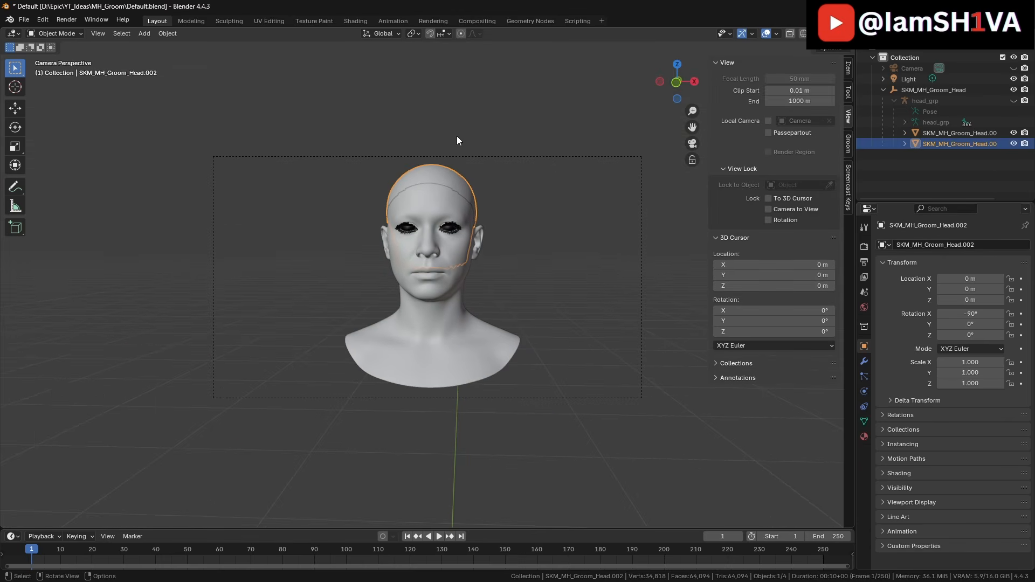
{"action": "key", "text": "shift+a"}
{"action": "left_click", "coordinate": [513, 223]}
- Set the hair Add brush to Count 200 and Length 10 m, and enable X symmetry and curve collision
{"action": "scroll", "coordinate": [506, 157], "scroll_direction": "up", "scroll_amount": 7}
{"action": "mouse_move", "coordinate": [534, 133]}
{"action": "middle_mouse_down"}
{"action": "mouse_move", "coordinate": [492, 183]}
{"action": "mouse_move", "coordinate": [489, 238]}
{"action": "middle_mouse_up"}
{"action": "left_click", "coordinate": [799, 228]}
{"action": "type", "text": "200"}
{"action": "left_click", "coordinate": [800, 284]}
{"action": "type", "text": "10"}
{"action": "left_click", "coordinate": [712, 48]}
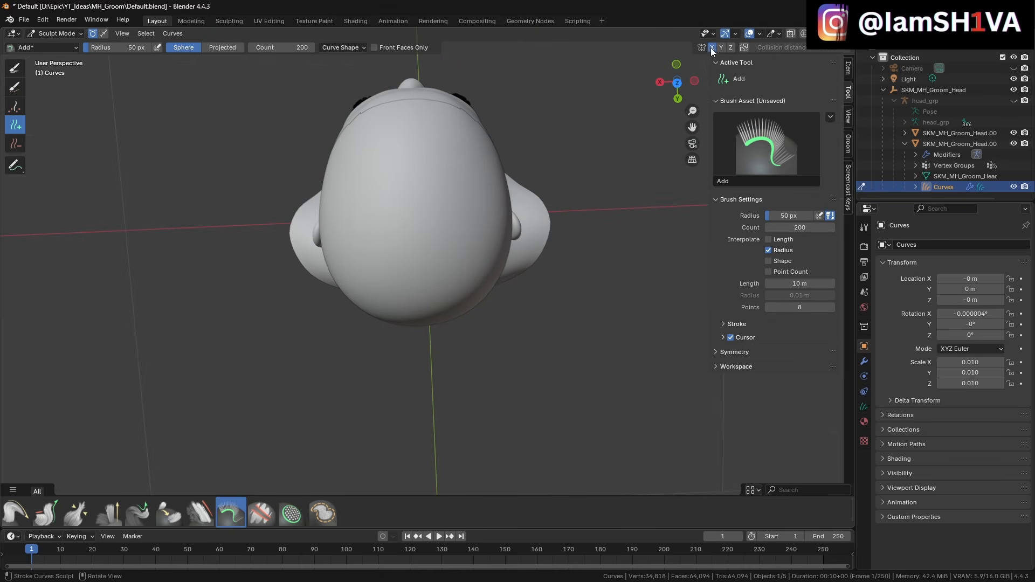
{"action": "left_click", "coordinate": [744, 48]}
- Paint a strip of hair strands along the scalp's midline from the forehead to the nape
{"action": "left_click_drag", "start_coordinate": [416, 116], "coordinate": [423, 294]}
{"action": "middle_click_drag", "start_coordinate": [423, 294], "coordinate": [351, 183]}
{"action": "left_click_drag", "start_coordinate": [372, 238], "coordinate": [372, 334]}
{"action": "mouse_move", "coordinate": [189, 351]}
{"action": "middle_mouse_down"}
{"action": "mouse_move", "coordinate": [268, 363]}
{"action": "mouse_move", "coordinate": [404, 229]}
{"action": "mouse_move", "coordinate": [580, 229]}
{"action": "middle_mouse_up"}
- Comb the strands into an upright mohawk from front to nape using the Comb brush with a radius of 137 px
{"action": "scroll", "coordinate": [405, 229], "scroll_direction": "down", "scroll_amount": 4}
{"action": "left_click", "coordinate": [15, 512]}
{"action": "key", "text": "f"}
{"action": "left_click", "coordinate": [411, 194]}
{"action": "left_click_drag", "start_coordinate": [412, 194], "coordinate": [399, 172]}
{"action": "left_click_drag", "start_coordinate": [205, 232], "coordinate": [250, 341]}
{"action": "left_click_drag", "start_coordinate": [233, 216], "coordinate": [242, 307]}
{"action": "middle_click_drag", "start_coordinate": [242, 308], "coordinate": [464, 310]}
{"action": "left_click_drag", "start_coordinate": [302, 259], "coordinate": [240, 376]}
{"action": "middle_click_drag", "start_coordinate": [346, 372], "coordinate": [243, 372]}
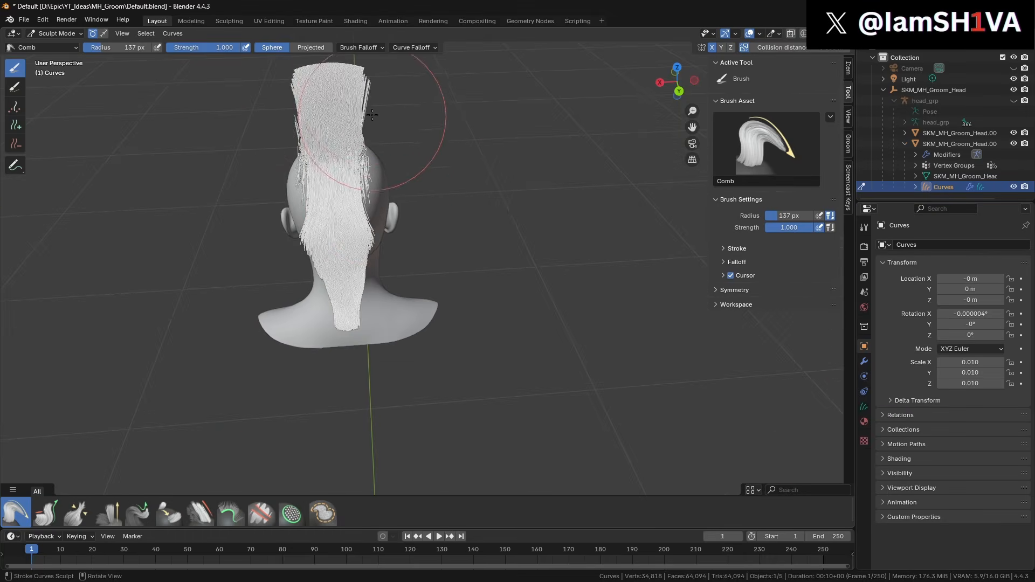
{"action": "middle_click_drag", "start_coordinate": [377, 119], "coordinate": [496, 122]}
{"action": "mouse_move", "coordinate": [254, 91]}
{"action": "left_mouse_down"}
{"action": "mouse_move", "coordinate": [418, 129]}
{"action": "mouse_move", "coordinate": [442, 211]}
{"action": "left_mouse_up"}
{"action": "left_click_drag", "start_coordinate": [187, 127], "coordinate": [264, 96]}
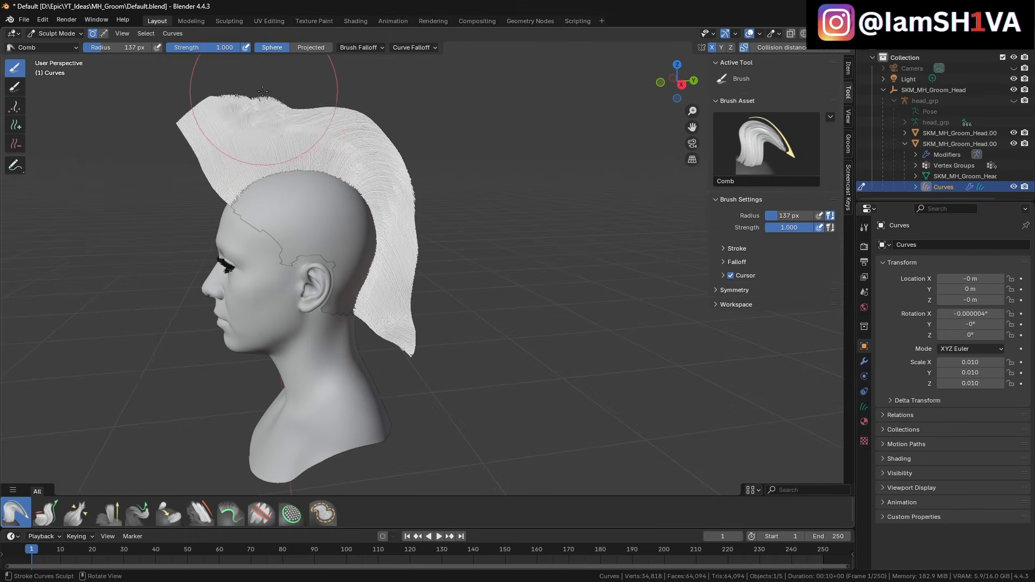
- Reshape the mohawk's crest and nape ends by alternating the second hair brush with the Comb brush
{"action": "left_click", "coordinate": [46, 512]}
{"action": "left_click_drag", "start_coordinate": [192, 129], "coordinate": [231, 113]}
{"action": "mouse_move", "coordinate": [312, 98]}
{"action": "left_mouse_down", "text": "ctrl"}
{"action": "mouse_move", "coordinate": [288, 89]}
{"action": "mouse_move", "coordinate": [408, 171]}
{"action": "left_mouse_up", "text": "ctrl"}
{"action": "left_click", "coordinate": [16, 512]}
{"action": "left_click_drag", "start_coordinate": [403, 307], "coordinate": [402, 367]}
{"action": "left_click", "coordinate": [46, 513]}
{"action": "middle_click_drag", "start_coordinate": [517, 366], "coordinate": [399, 370]}
{"action": "left_click", "coordinate": [16, 512]}
{"action": "middle_click_drag", "start_coordinate": [475, 399], "coordinate": [394, 402]}
{"action": "middle_click_drag", "start_coordinate": [241, 409], "coordinate": [512, 385]}
- Create an Asset Browser area below the viewport and show its Hair catalog
{"action": "scroll", "coordinate": [381, 280], "scroll_direction": "up", "scroll_amount": 1}
{"action": "scroll", "coordinate": [382, 263], "scroll_direction": "down", "scroll_amount": 3}
{"action": "middle_click_drag", "start_coordinate": [388, 269], "coordinate": [472, 272], "text": "shift"}
{"action": "left_click_drag", "start_coordinate": [219, 495], "coordinate": [220, 428]}
{"action": "left_click_drag", "start_coordinate": [184, 529], "coordinate": [162, 472]}
{"action": "left_click", "coordinate": [13, 479]}
{"action": "left_click", "coordinate": [350, 403]}
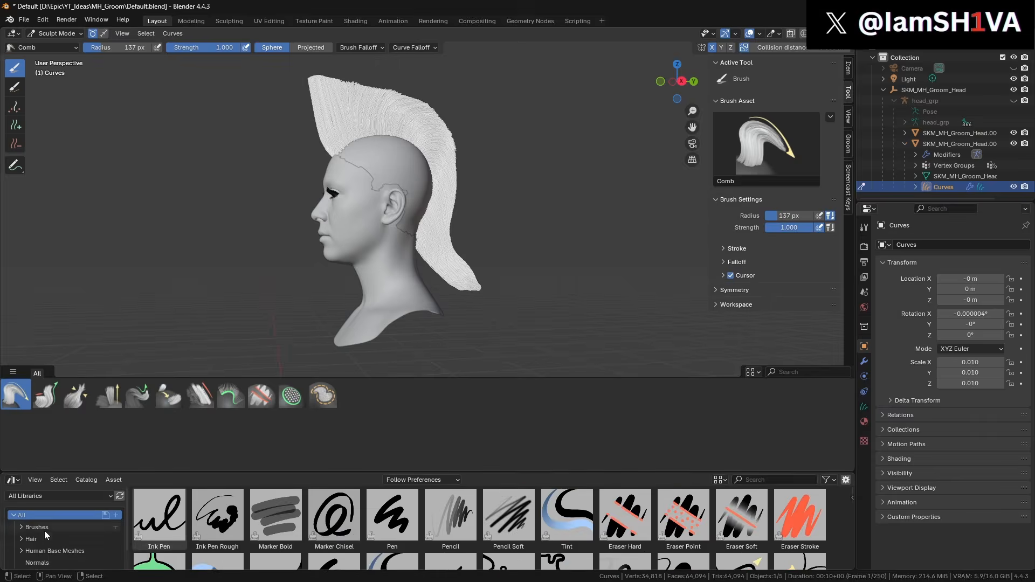
{"action": "left_click", "coordinate": [32, 539]}
- Add the Frizz Hair Curves asset to the mohawk and set its Distance to 0.46 m
{"action": "left_click_drag", "start_coordinate": [276, 518], "coordinate": [439, 162]}
{"action": "left_click", "coordinate": [864, 362]}
{"action": "mouse_move", "coordinate": [971, 351]}
{"action": "left_mouse_down"}
{"action": "mouse_move", "coordinate": [995, 351]}
{"action": "mouse_move", "coordinate": [981, 351]}
{"action": "left_mouse_up"}
{"action": "middle_click_drag", "start_coordinate": [558, 196], "coordinate": [440, 218]}
{"action": "middle_click_drag", "start_coordinate": [501, 296], "coordinate": [610, 247]}
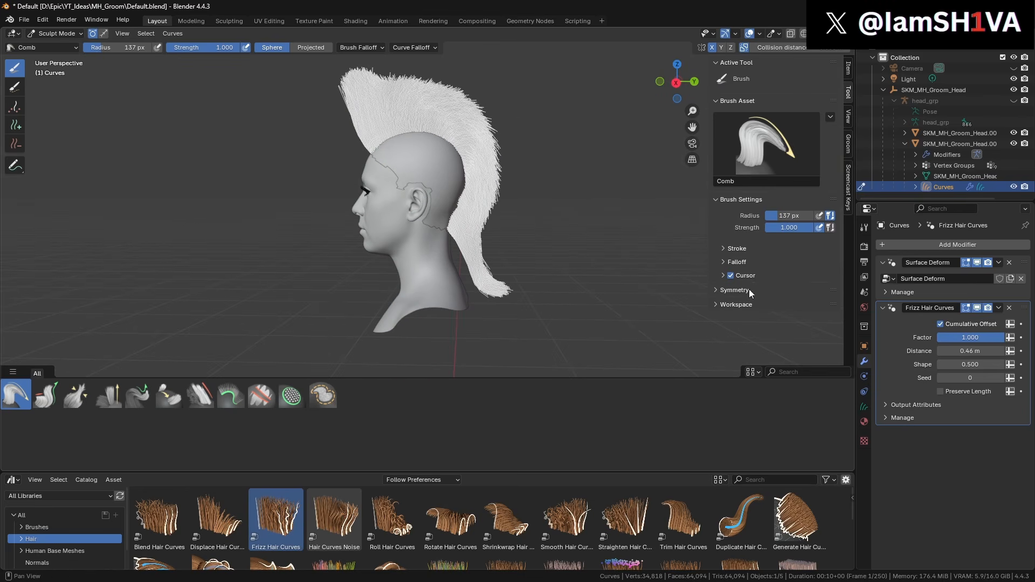
- Apply the Frizz Hair Curves and Surface Deform modifiers on the hair curves
{"action": "left_click", "coordinate": [999, 309]}
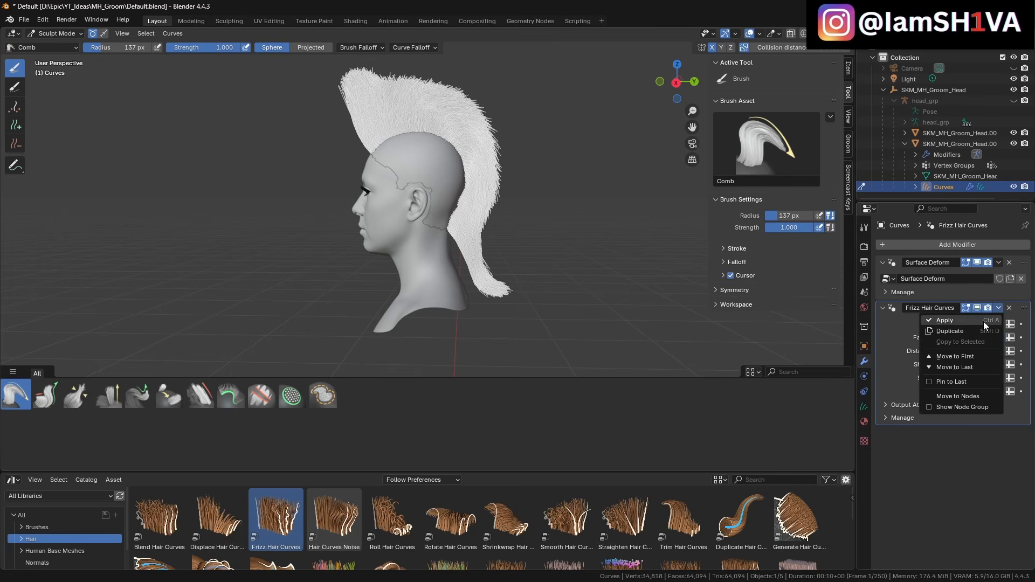
{"action": "left_click", "coordinate": [984, 321]}
{"action": "left_click", "coordinate": [999, 263]}
{"action": "left_click", "coordinate": [991, 274]}
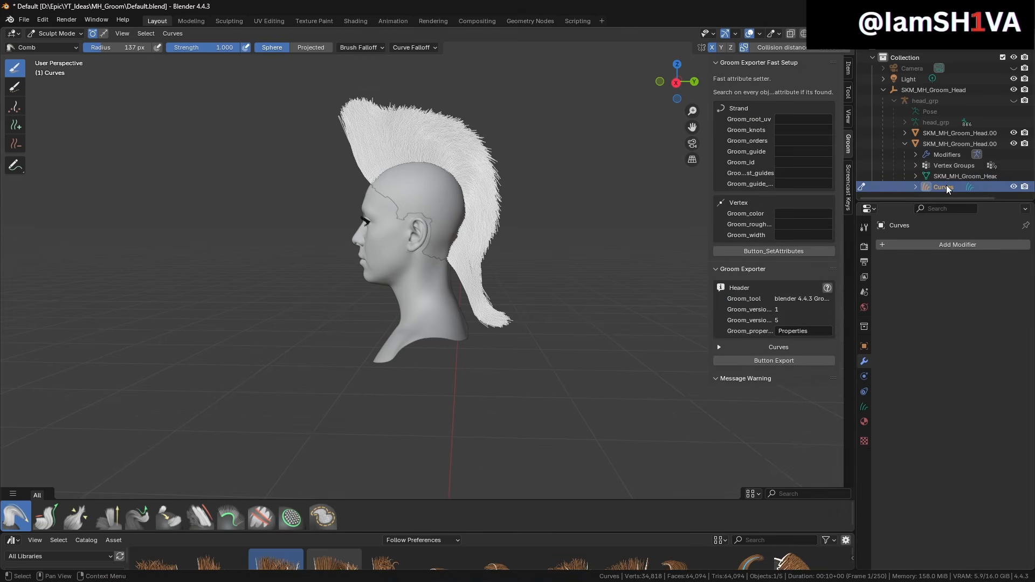
- Rename the hair curves object as MoHawk
{"action": "double_click", "coordinate": [944, 187]}
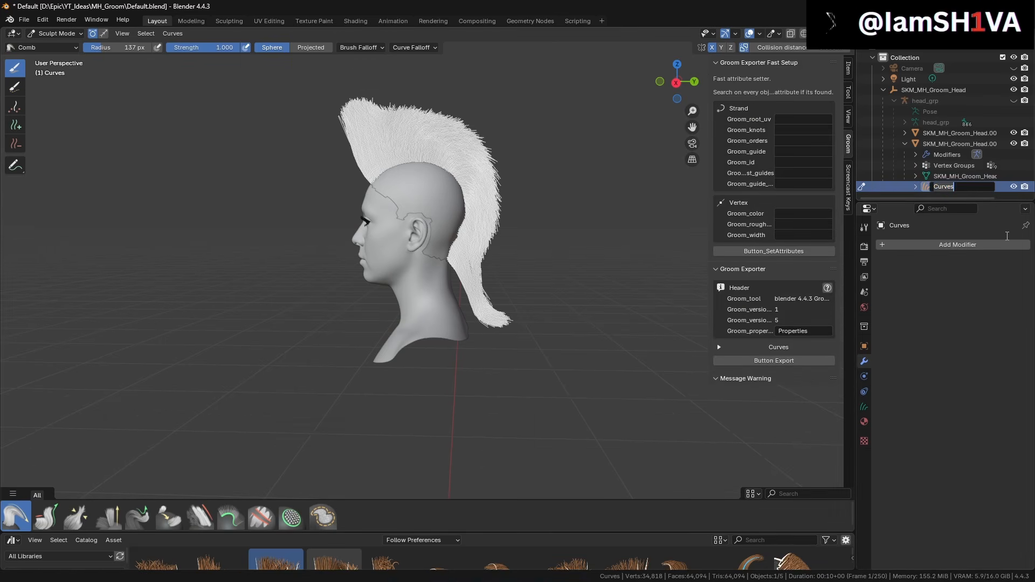
{"action": "type", "text": "MoHawk"}
{"action": "key", "text": "Return"}
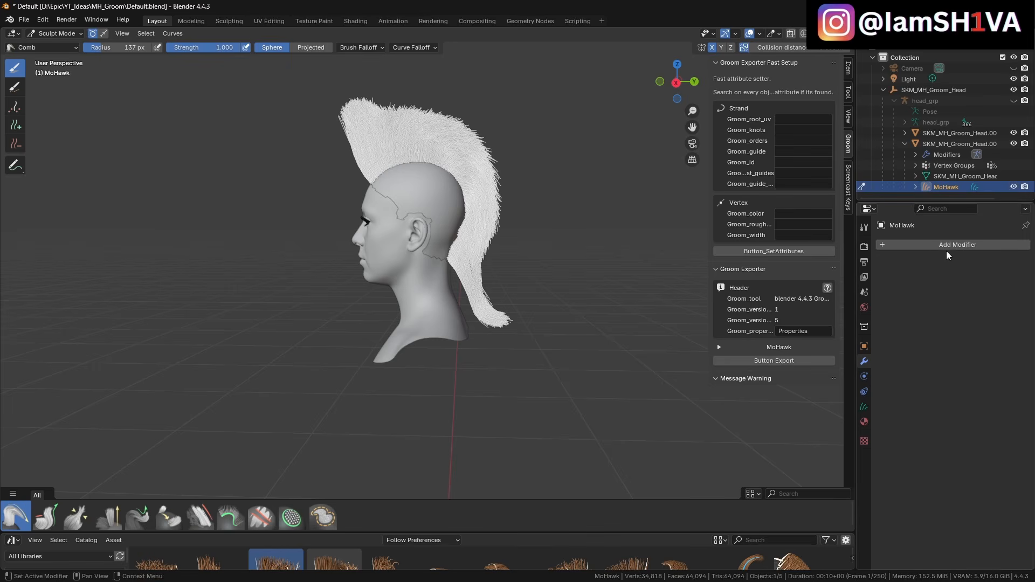
- Add the radius and color point attributes to the MoHawk curves data
{"action": "left_click", "coordinate": [864, 406]}
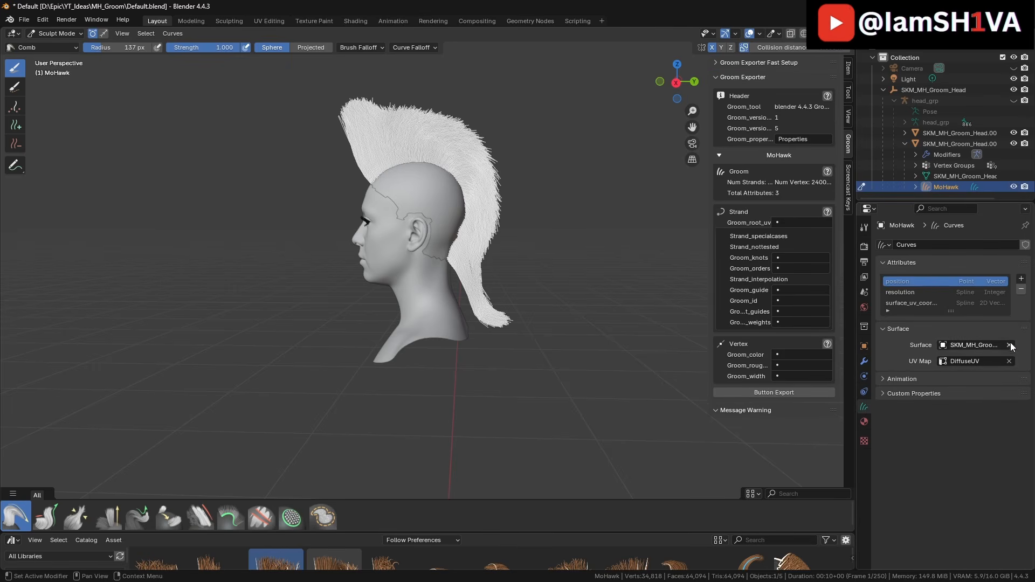
{"action": "left_click", "coordinate": [1022, 280]}
{"action": "left_click", "coordinate": [1003, 294]}
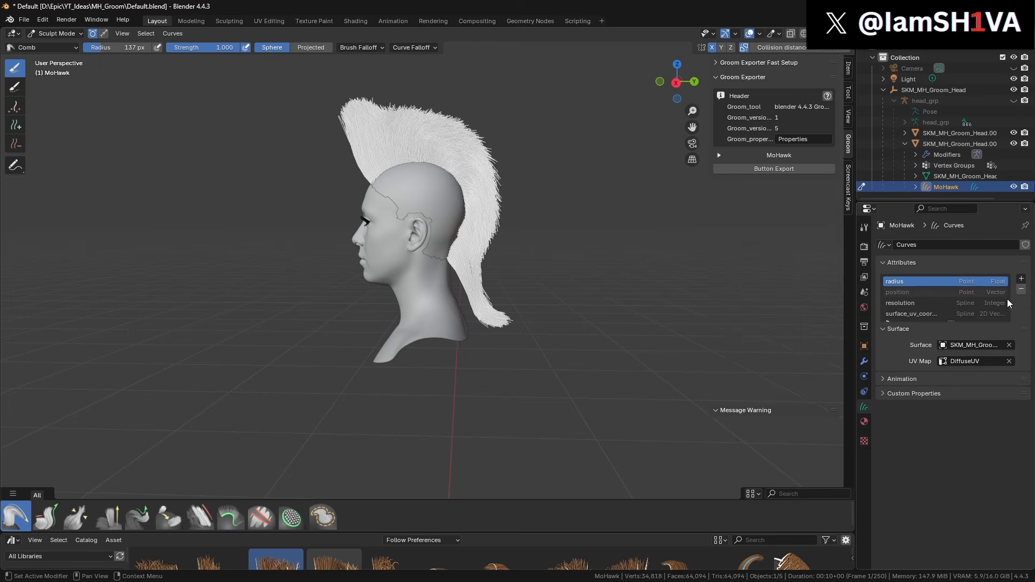
{"action": "left_click", "coordinate": [1021, 281]}
{"action": "left_click", "coordinate": [994, 302]}
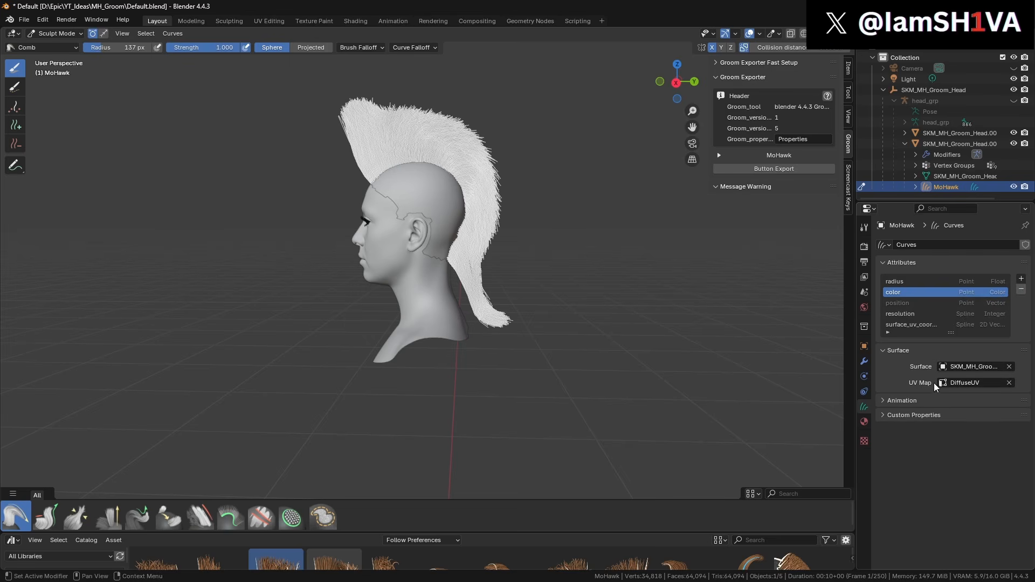
- In MoHawk's groom export settings, assign surface_uv_coordinate to Groom_root_uv, color to Groom_color and radius to Groom_width
{"action": "left_click", "coordinate": [721, 156]}
{"action": "left_click", "coordinate": [802, 222]}
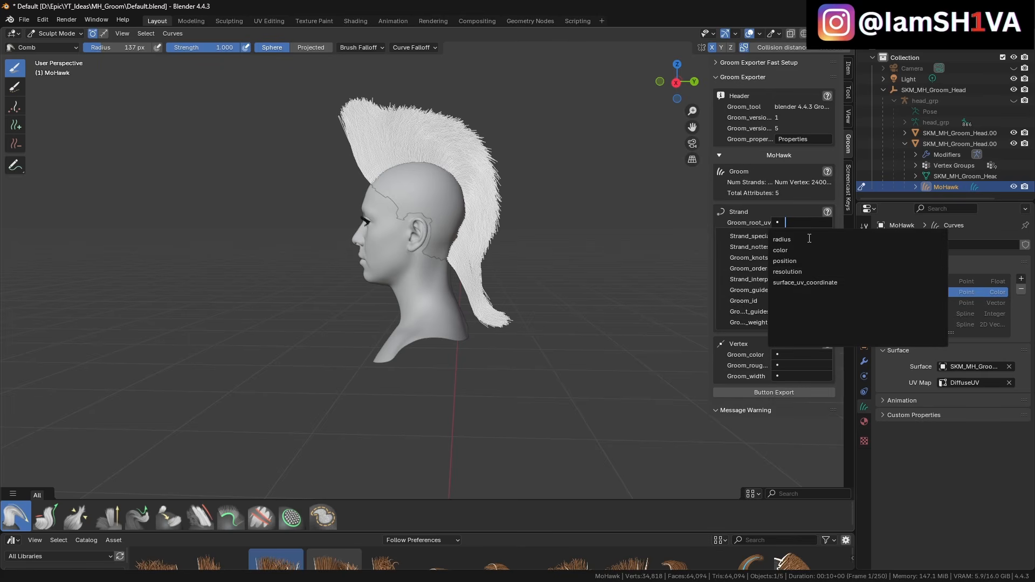
{"action": "left_click", "coordinate": [813, 282]}
{"action": "left_click", "coordinate": [797, 354]}
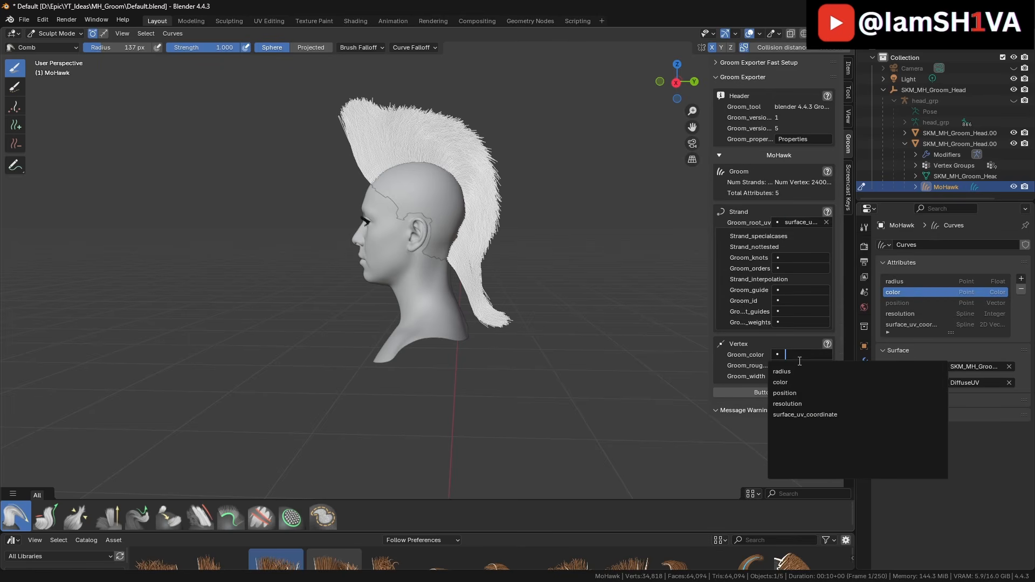
{"action": "left_click", "coordinate": [794, 384]}
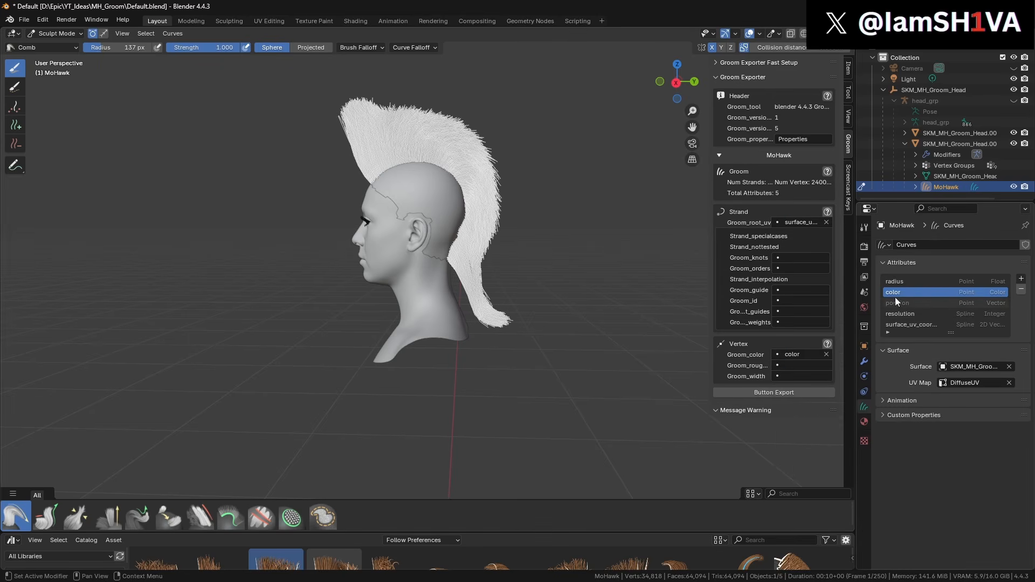
{"action": "left_click", "coordinate": [785, 376]}
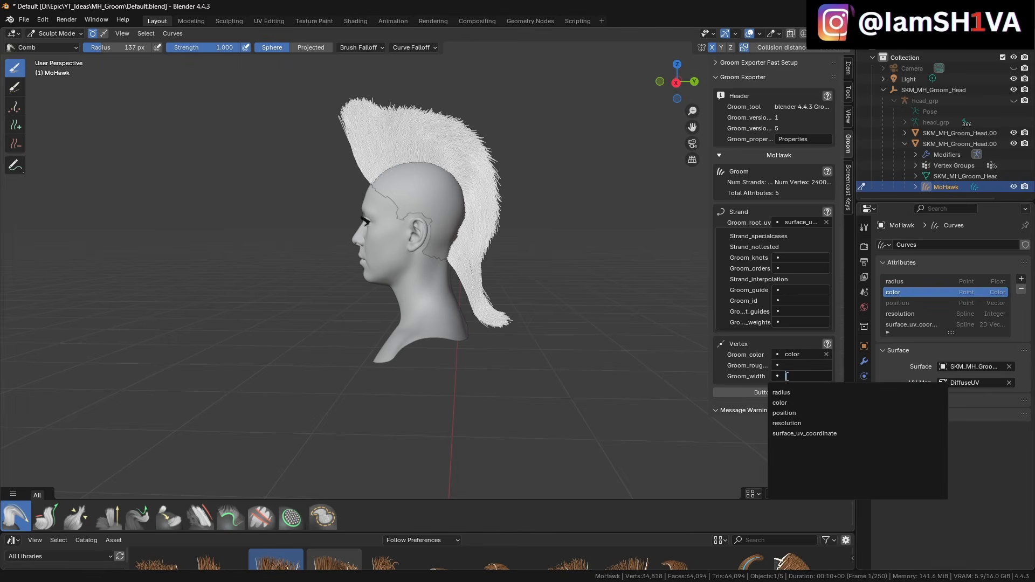
{"action": "left_click", "coordinate": [776, 390]}
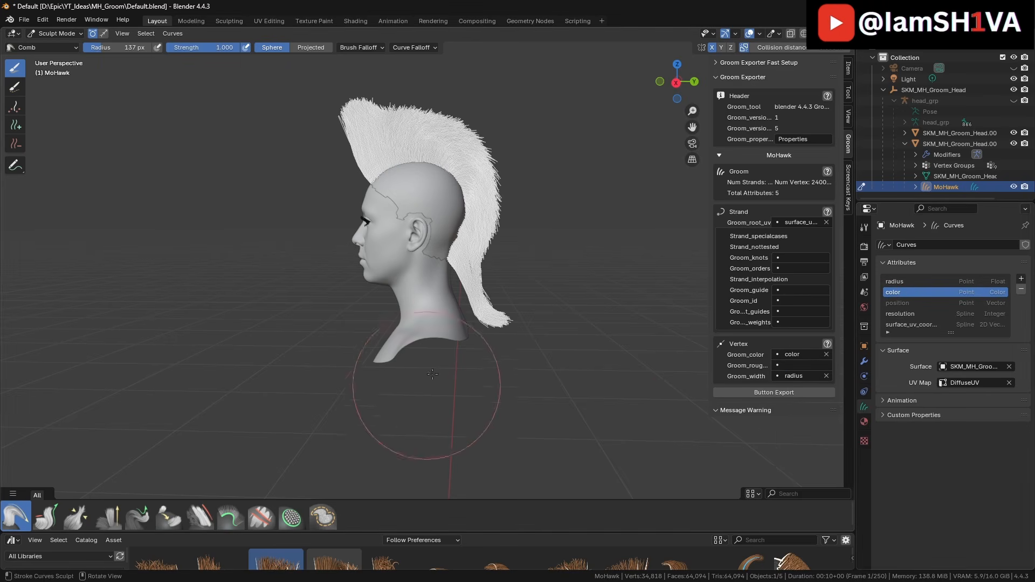
- Export the MoHawk groom as Blender_Mohawk.abc in the MH_Groom folder with a groom scale of 1
{"action": "left_click", "coordinate": [763, 392]}
{"action": "left_click", "coordinate": [388, 435]}
{"action": "double_click", "coordinate": [388, 435]}
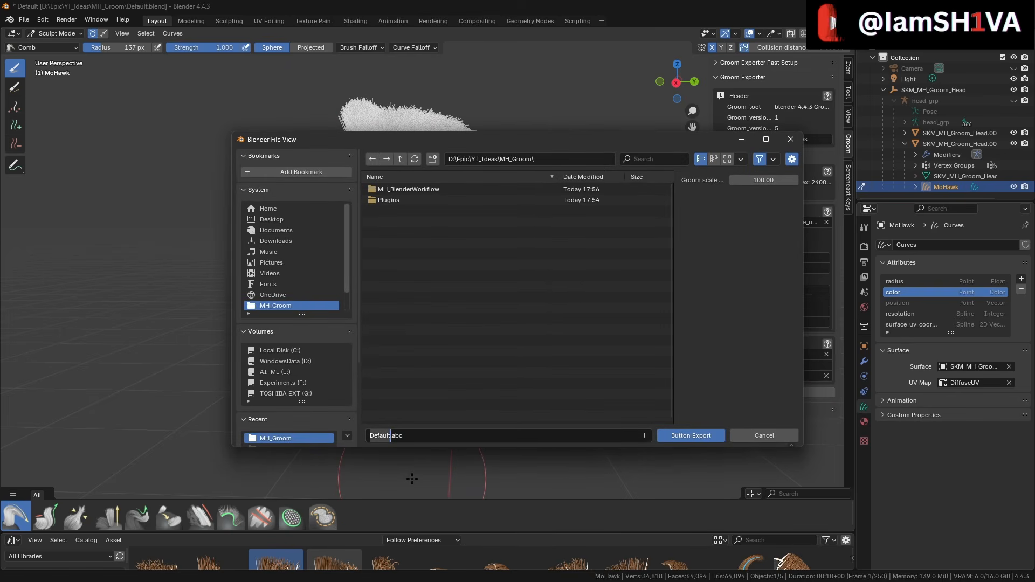
{"action": "type", "text": "Blender_Mohawk"}
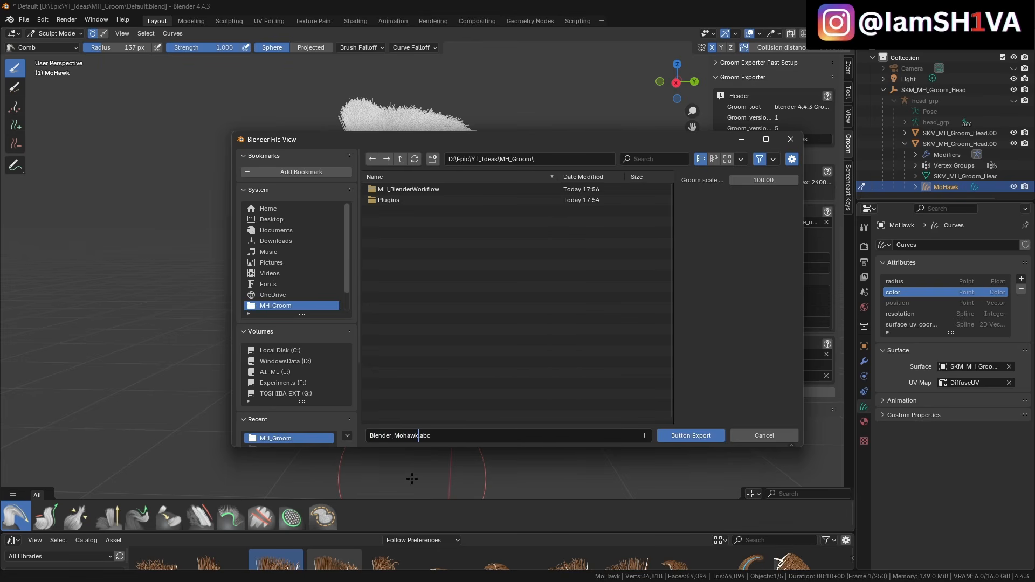
{"action": "left_click", "coordinate": [764, 180]}
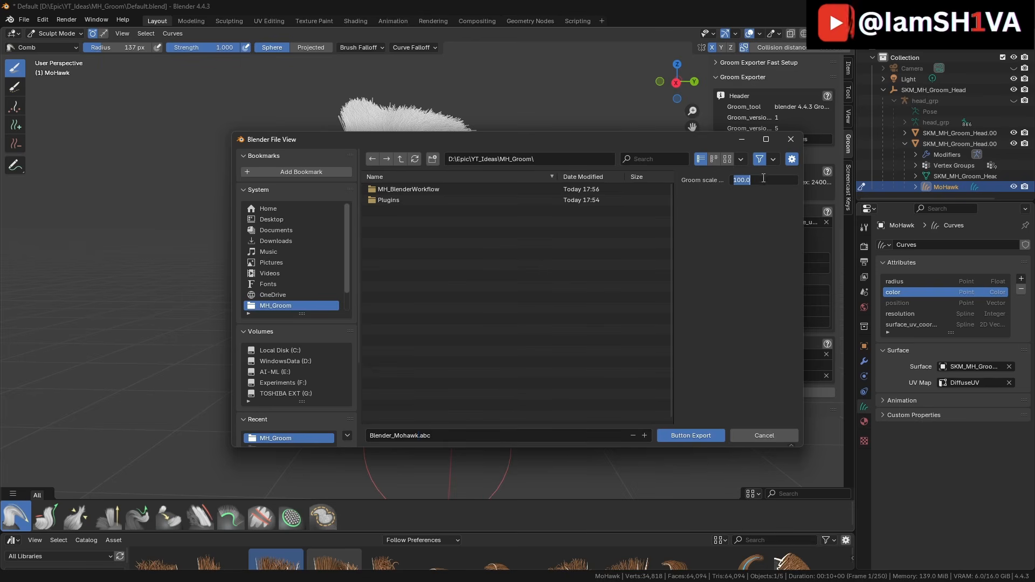
{"action": "type", "text": "1"}
{"action": "key", "text": "Return"}
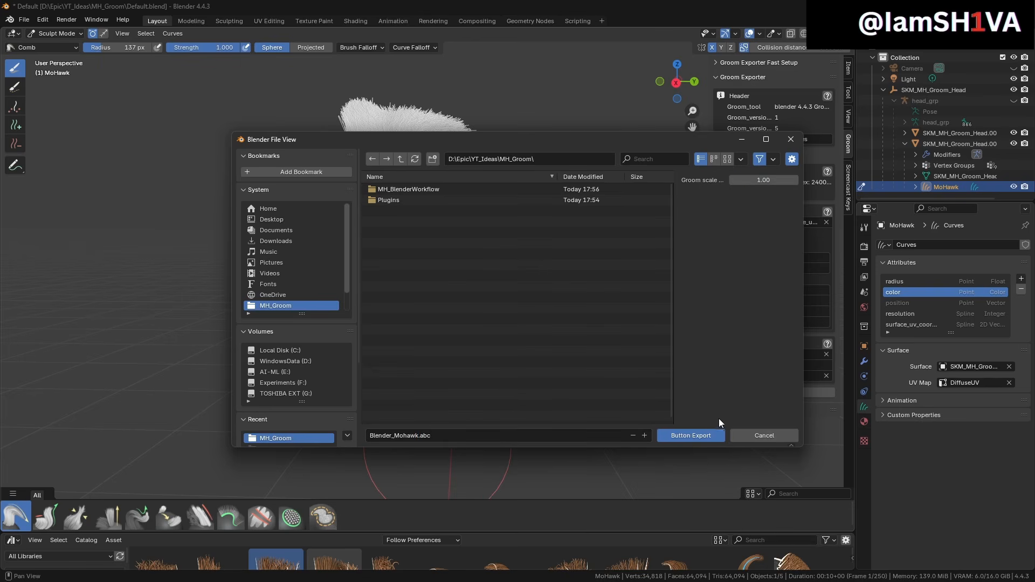
{"action": "left_click", "coordinate": [691, 437]}
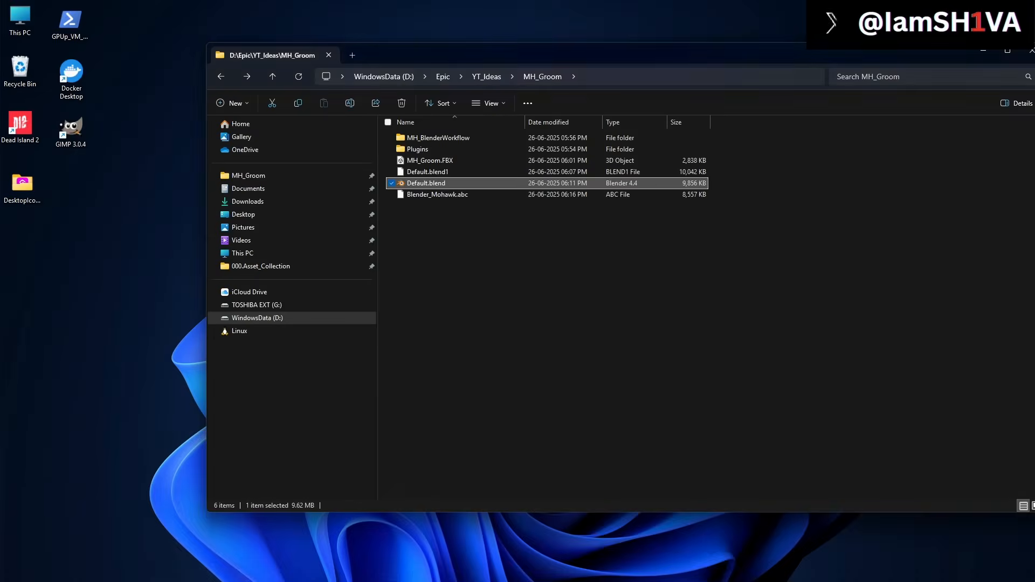
- Switch to Unreal Editor and import Blender_Mohawk.abc from File Explorer into the BlenderGroomWorkflow folder with all default groom import options
{"action": "left_click", "coordinate": [465, 194]}
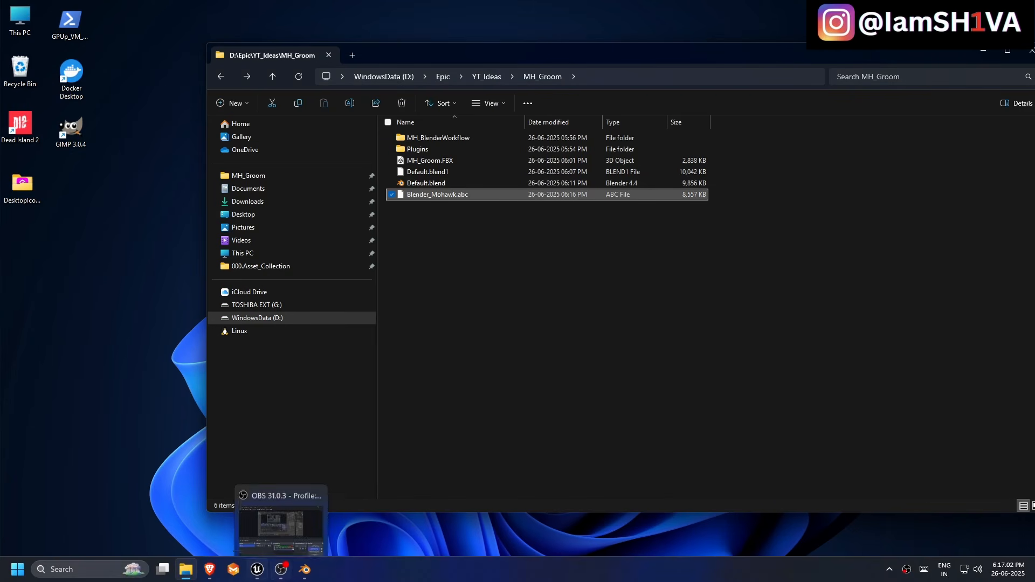
{"action": "left_click", "coordinate": [254, 575]}
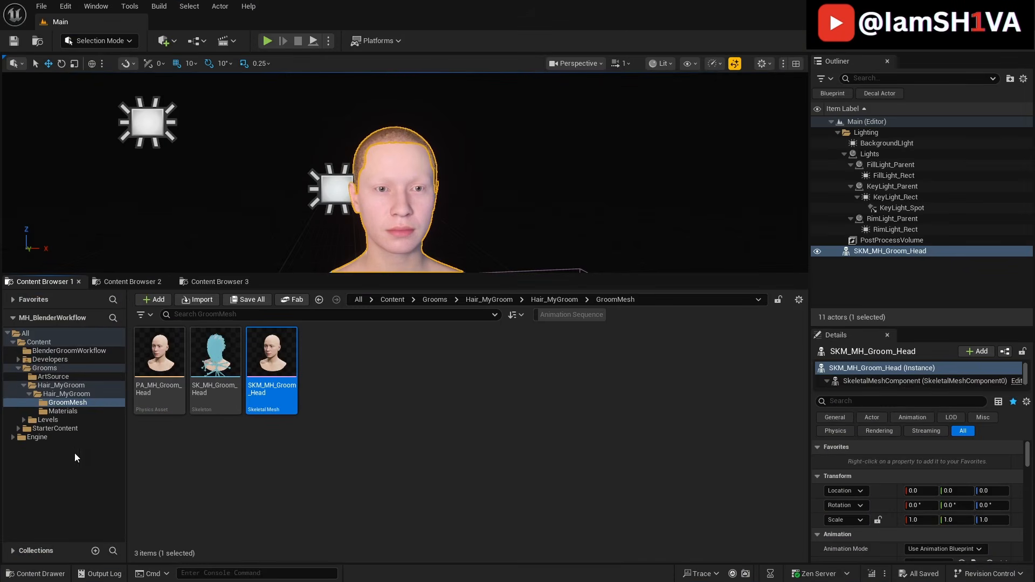
{"action": "left_click", "coordinate": [45, 352]}
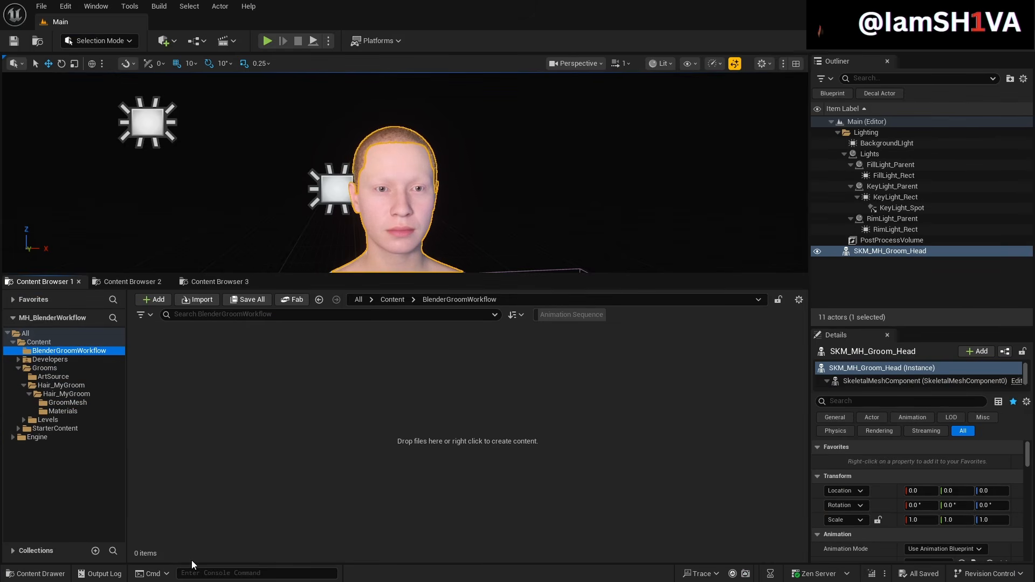
{"action": "key", "text": "alt+Tab"}
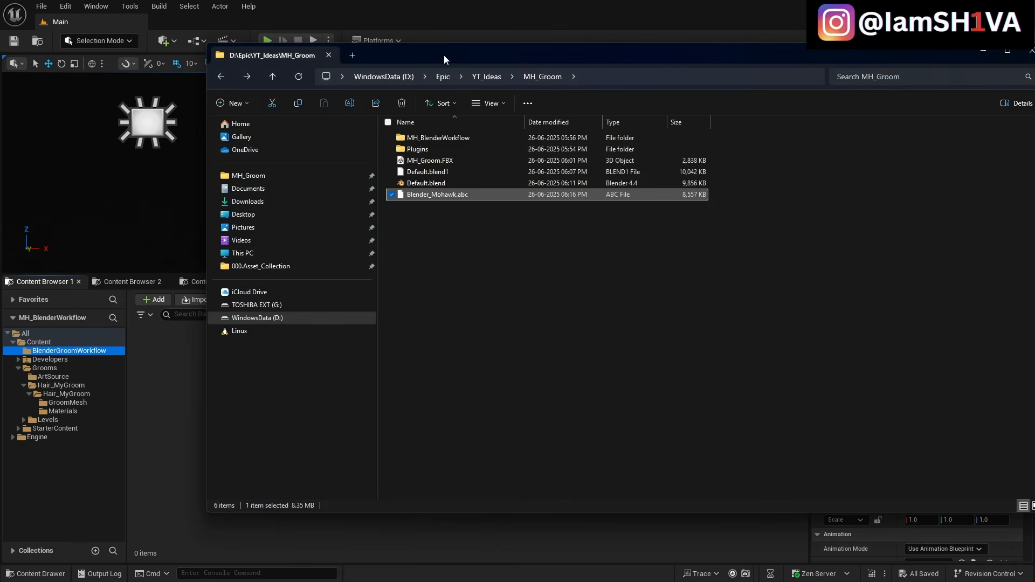
{"action": "left_click_drag", "start_coordinate": [445, 55], "coordinate": [913, 66]}
{"action": "left_click_drag", "start_coordinate": [898, 206], "coordinate": [244, 395]}
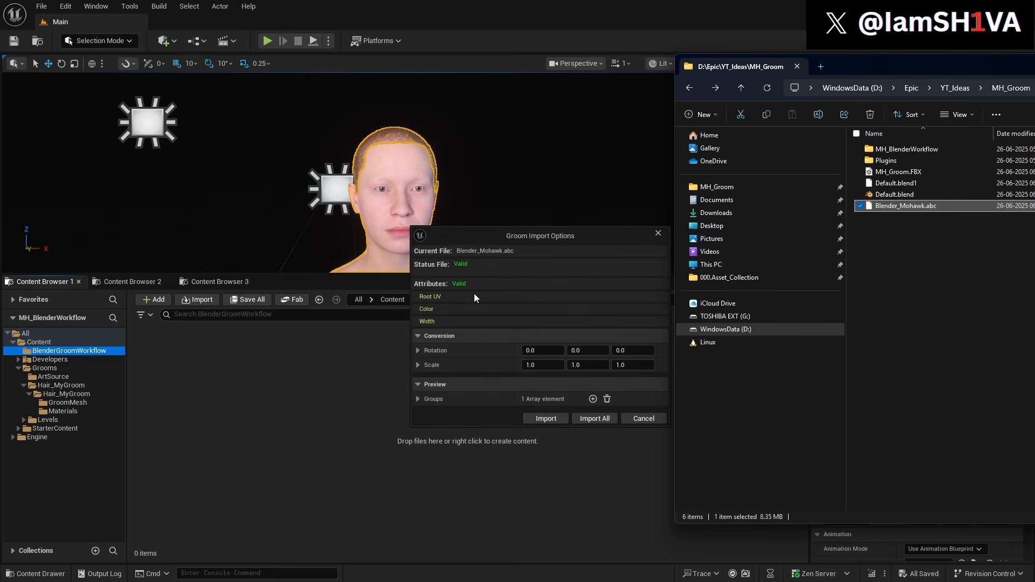
{"action": "left_click", "coordinate": [426, 300]}
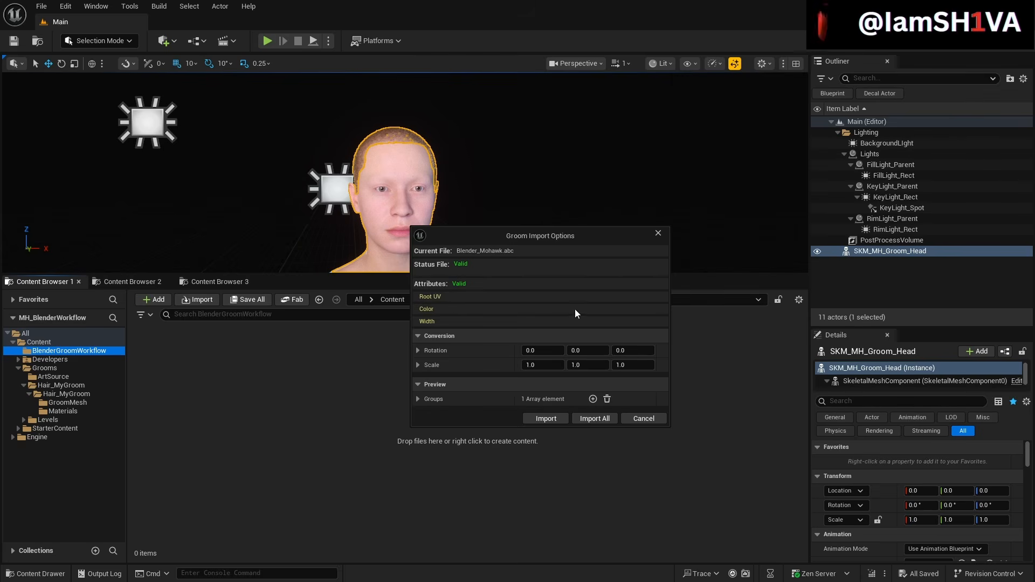
{"action": "left_click", "coordinate": [591, 417]}
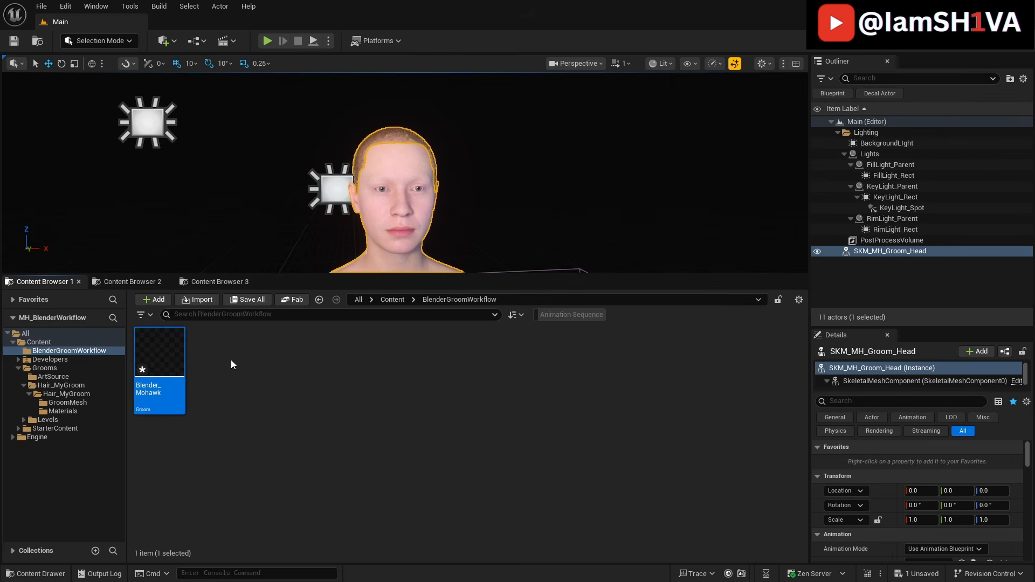
- Enable the 0.01 hair width override for the strands of the Blender_Mohawk groom asset and save it
{"action": "double_click", "coordinate": [177, 361]}
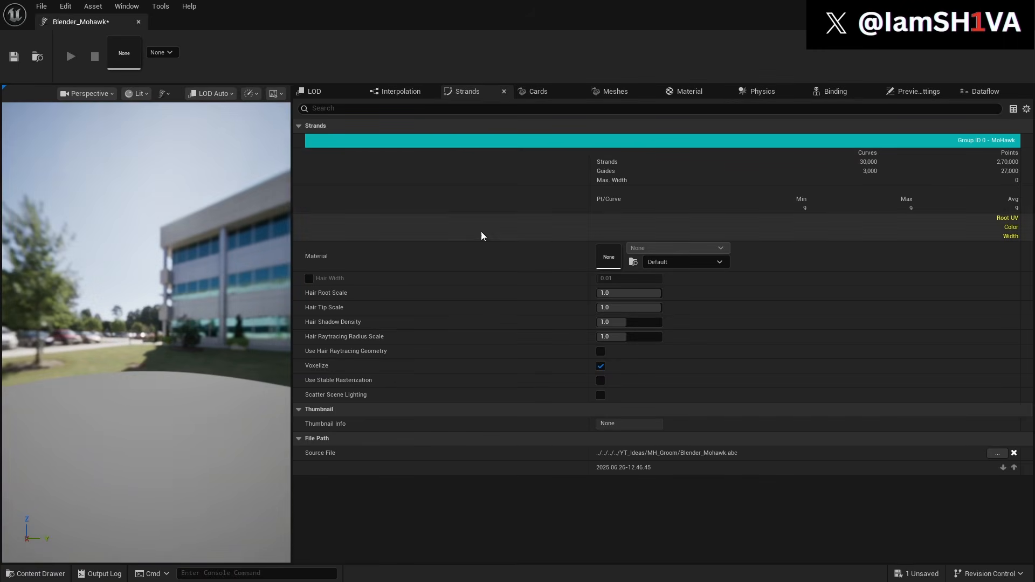
{"action": "left_click", "coordinate": [309, 279]}
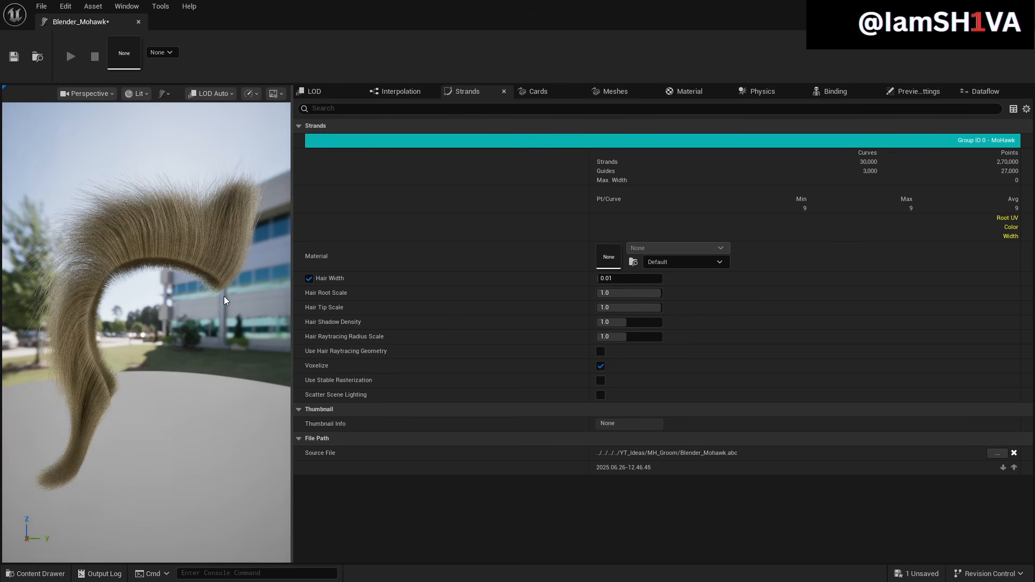
{"action": "left_click", "coordinate": [14, 56]}
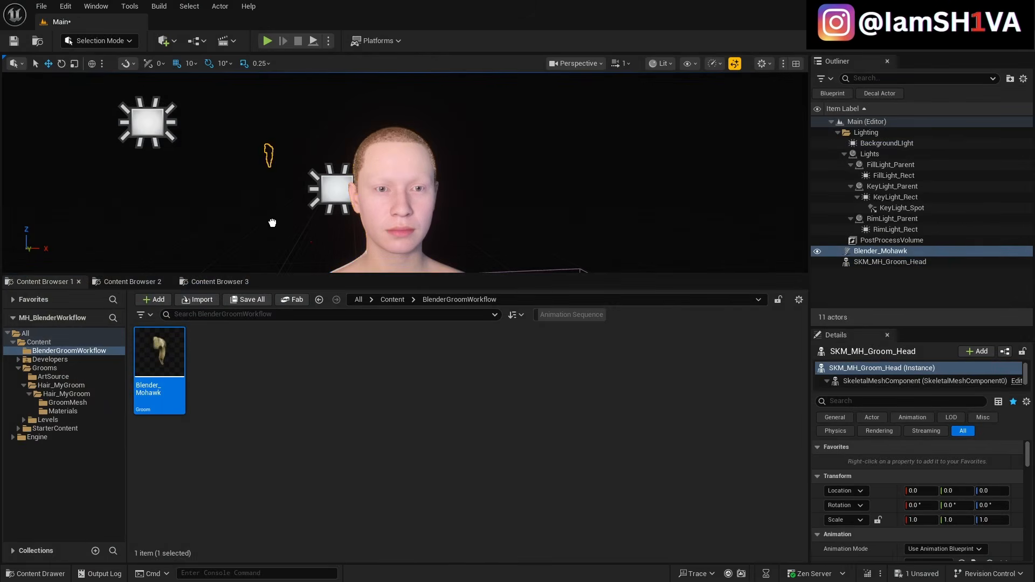
- Place the Blender_Mohawk groom in the level on the MetaHuman head and enlarge the viewport to inspect it
{"action": "left_click_drag", "start_coordinate": [272, 223], "coordinate": [273, 223]}
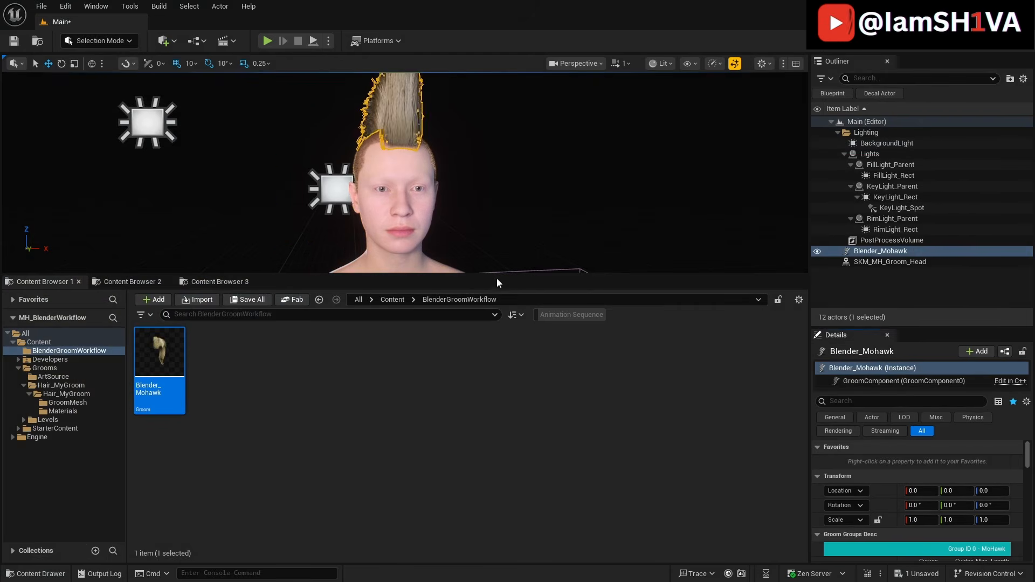
{"action": "mouse_move", "coordinate": [400, 211]}
{"action": "right_mouse_down"}
{"action": "mouse_move", "coordinate": [518, 211]}
{"action": "mouse_move", "coordinate": [412, 207]}
{"action": "right_mouse_up"}
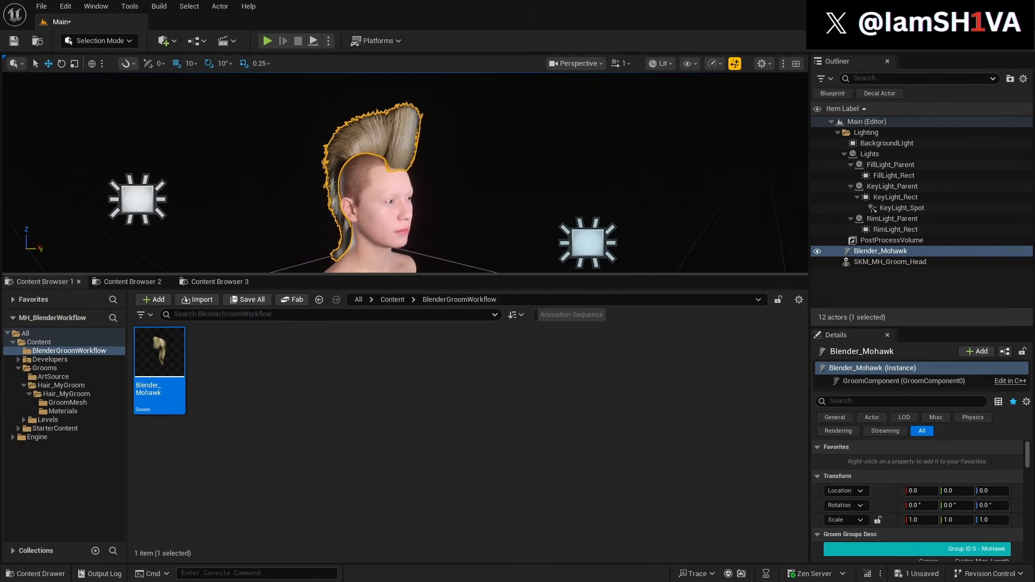
{"action": "left_click", "coordinate": [642, 203]}
{"action": "right_click_drag", "start_coordinate": [642, 203], "coordinate": [574, 209]}
{"action": "scroll", "coordinate": [577, 207], "scroll_direction": "down", "scroll_amount": 2}
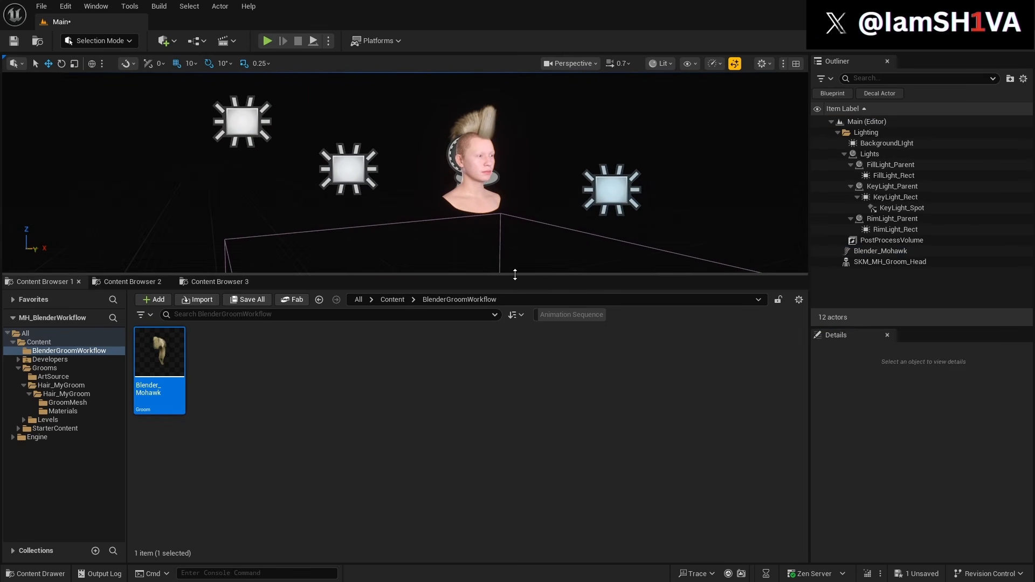
{"action": "left_click_drag", "start_coordinate": [520, 273], "coordinate": [519, 308]}
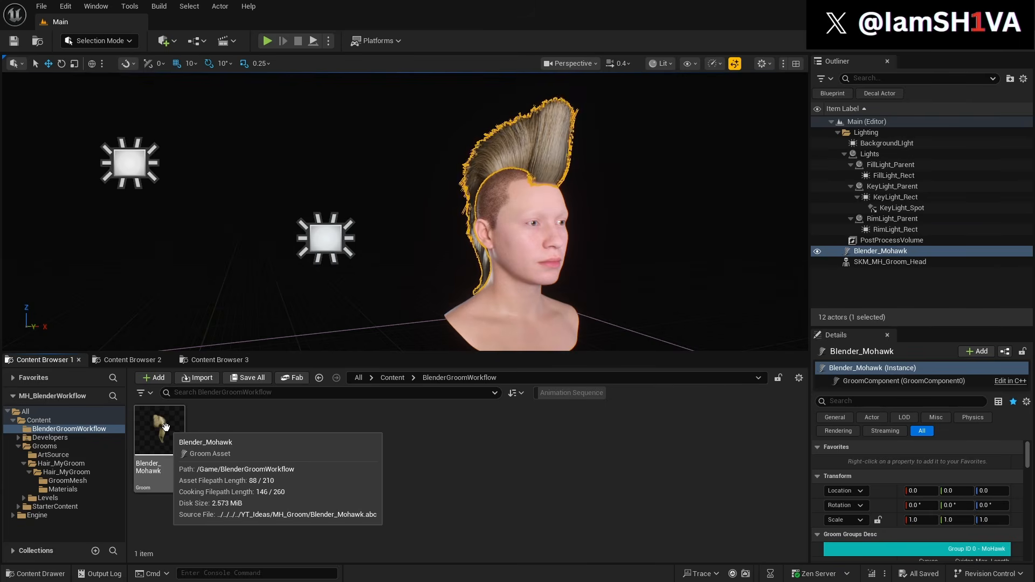
- Create a groom binding for Blender_Mohawk with SKM_MH_Groom_Head as both the target and source skeletal mesh, and close its editor
{"action": "right_click", "coordinate": [165, 428]}
{"action": "left_click", "coordinate": [250, 61]}
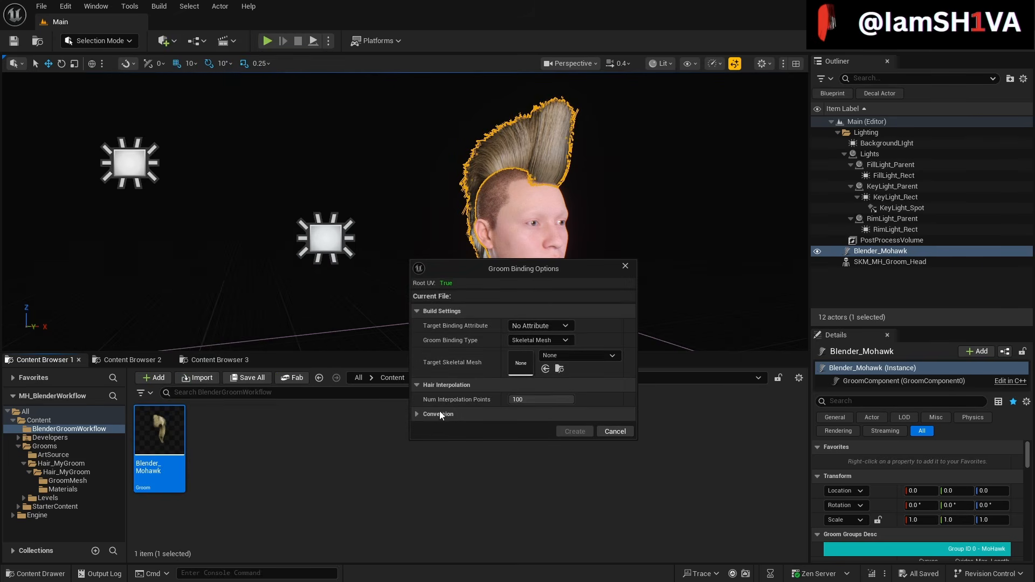
{"action": "left_click", "coordinate": [418, 414]}
{"action": "left_click", "coordinate": [591, 361]}
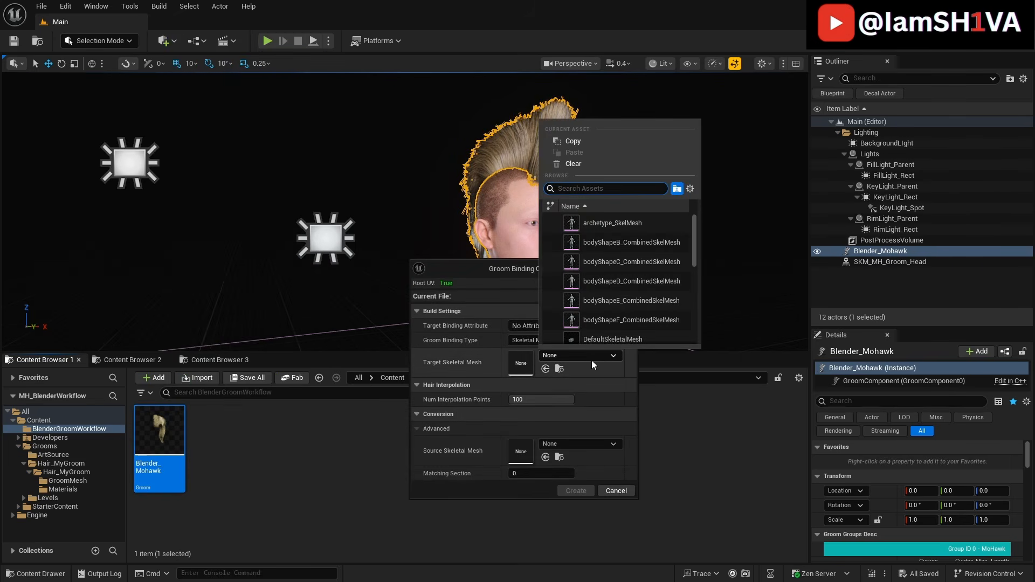
{"action": "scroll", "coordinate": [623, 289], "scroll_direction": "down", "scroll_amount": 10}
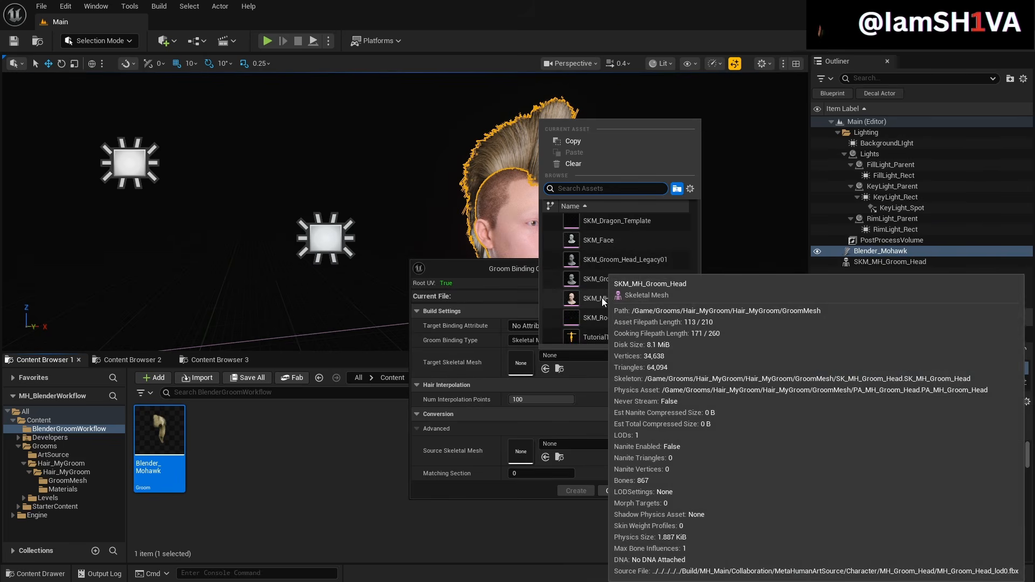
{"action": "left_click", "coordinate": [601, 297]}
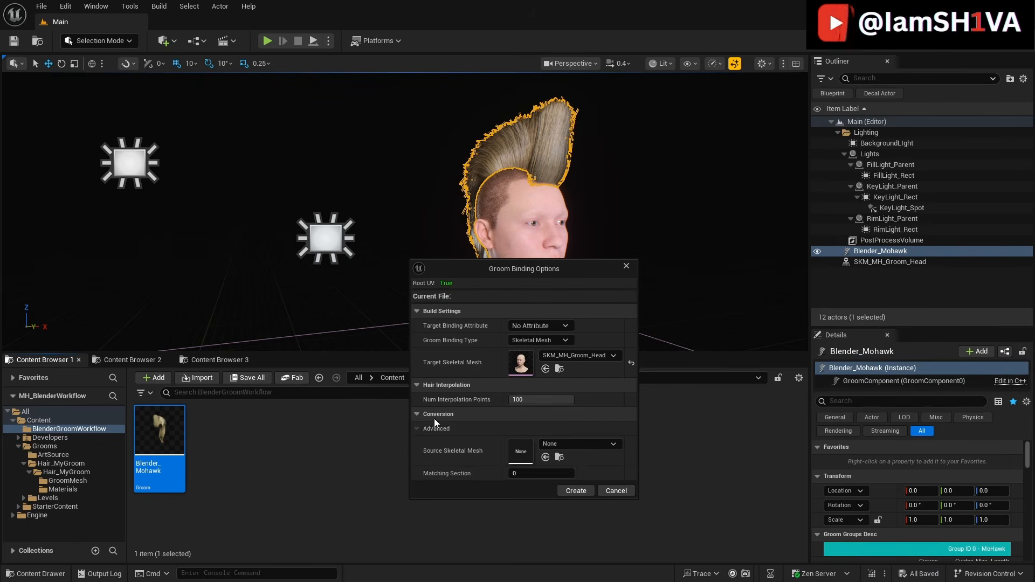
{"action": "left_click", "coordinate": [555, 442]}
{"action": "scroll", "coordinate": [622, 351], "scroll_direction": "down", "scroll_amount": 5}
{"action": "left_click", "coordinate": [600, 384]}
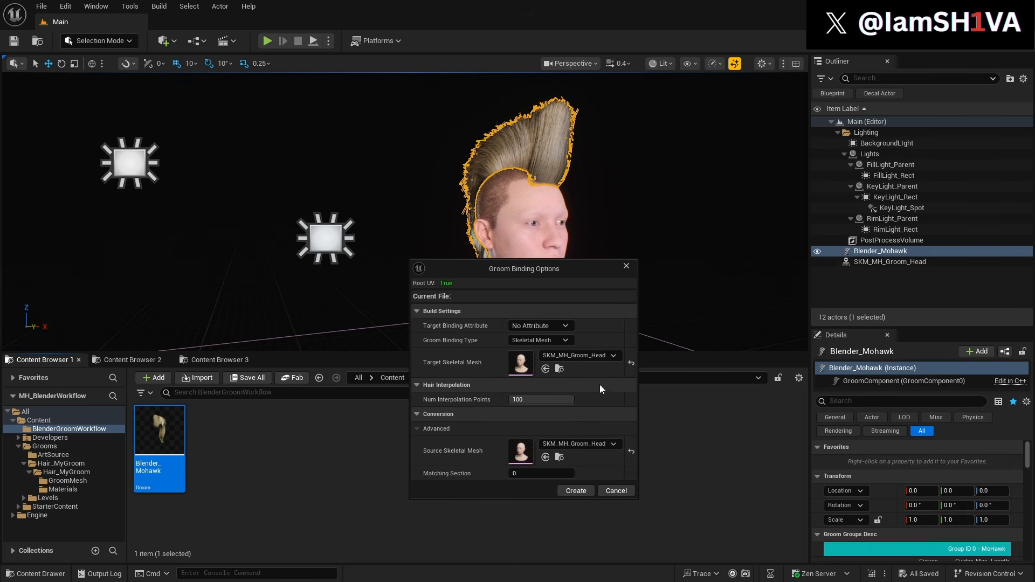
{"action": "left_click", "coordinate": [574, 490]}
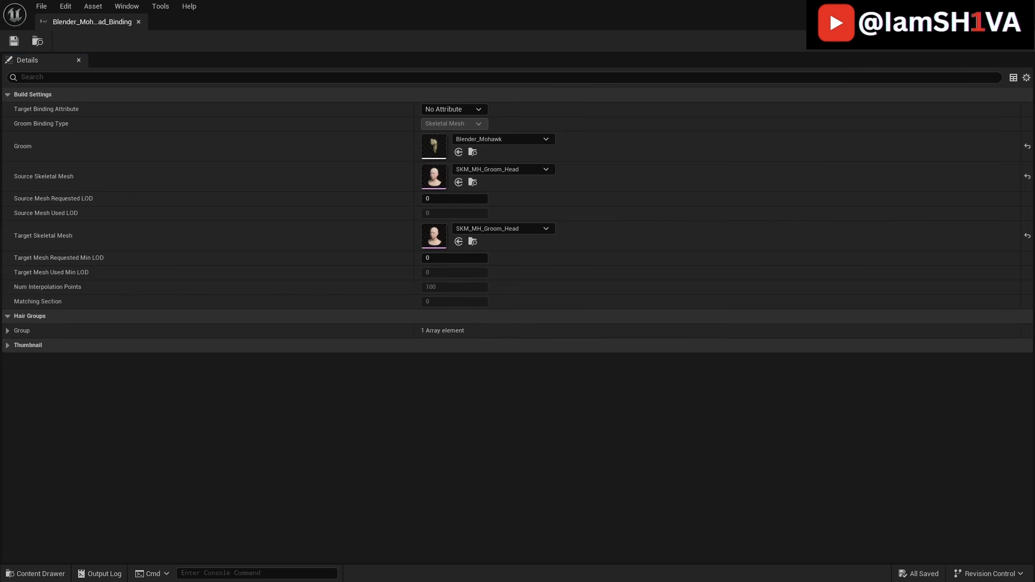
{"action": "left_click", "coordinate": [139, 21]}
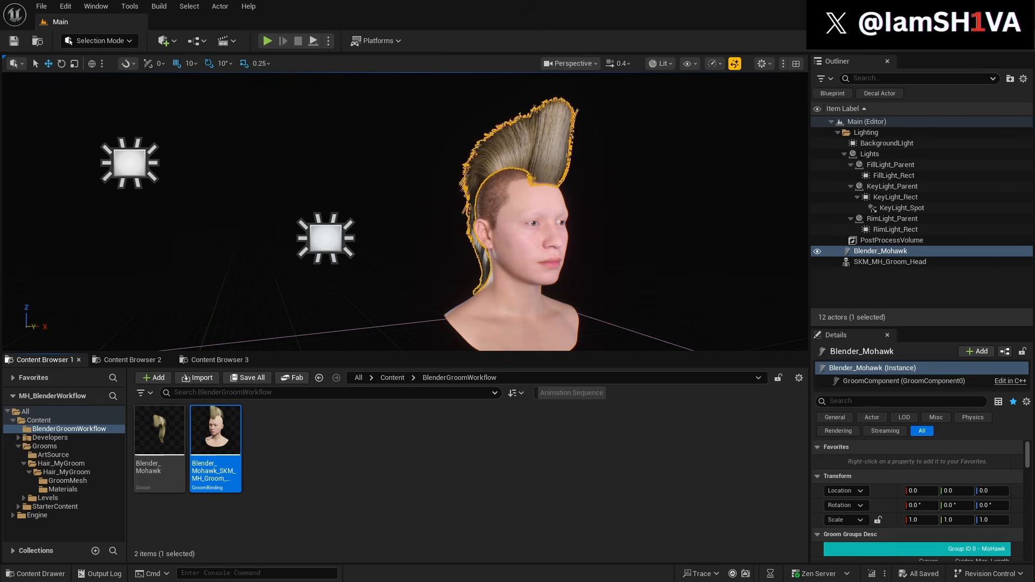
- Create a MetaHuman Character asset named MH_GroomTest in the BlenderGroomWorkflow folder
{"action": "left_click", "coordinate": [349, 483]}
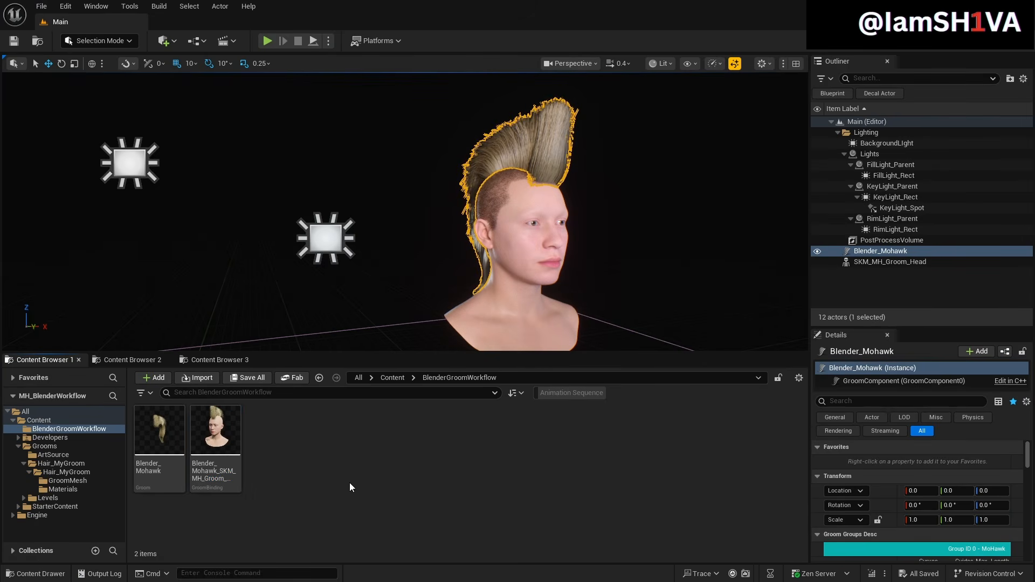
{"action": "right_click", "coordinate": [349, 483]}
{"action": "mouse_move", "coordinate": [406, 395]}
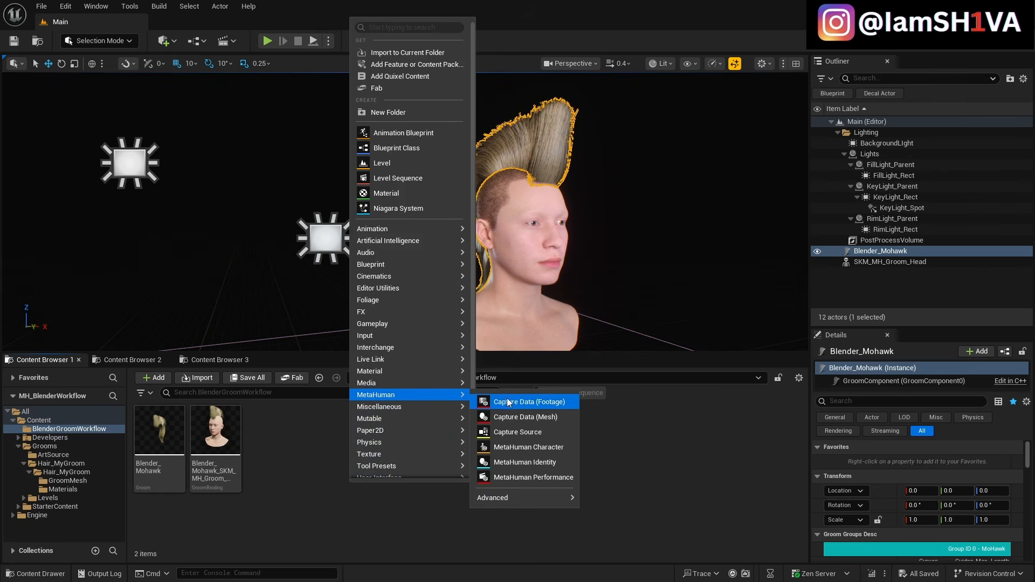
{"action": "left_click", "coordinate": [510, 447]}
{"action": "key", "text": "BackSpace"}
{"action": "type", "text": "MH"}
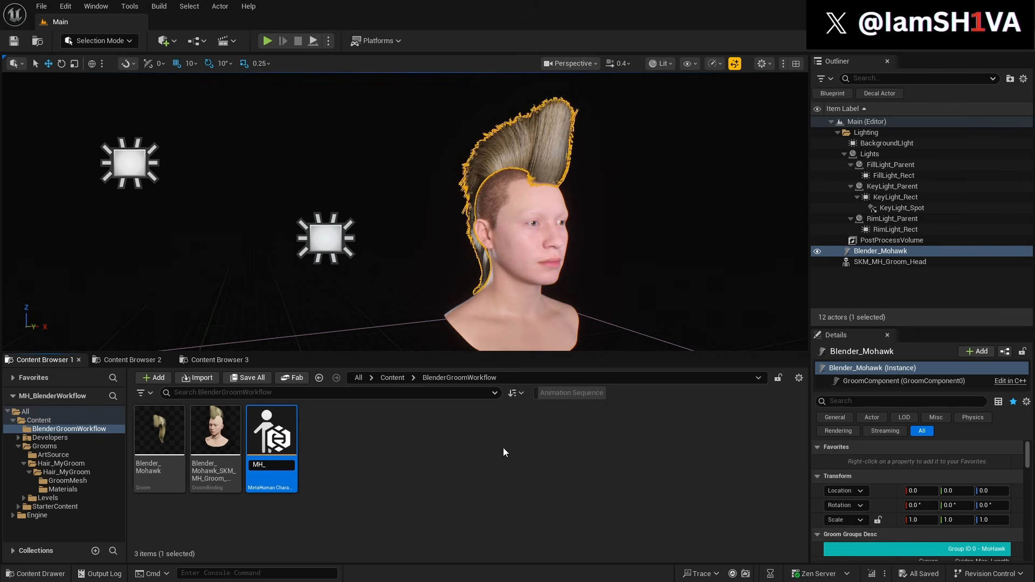
{"action": "type", "text": "_Groom"}
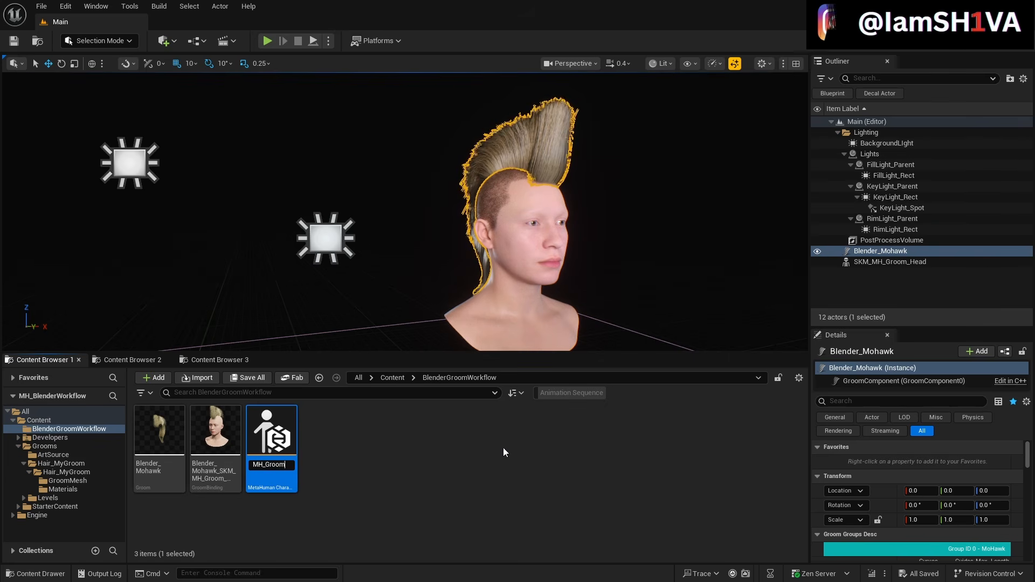
{"action": "type", "text": "Test"}
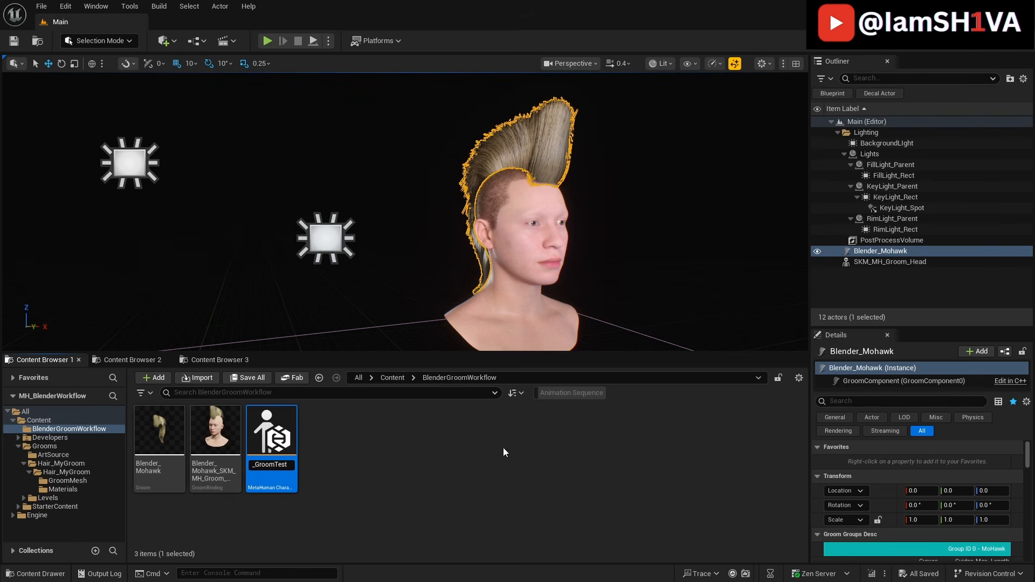
{"action": "key", "text": "Return"}
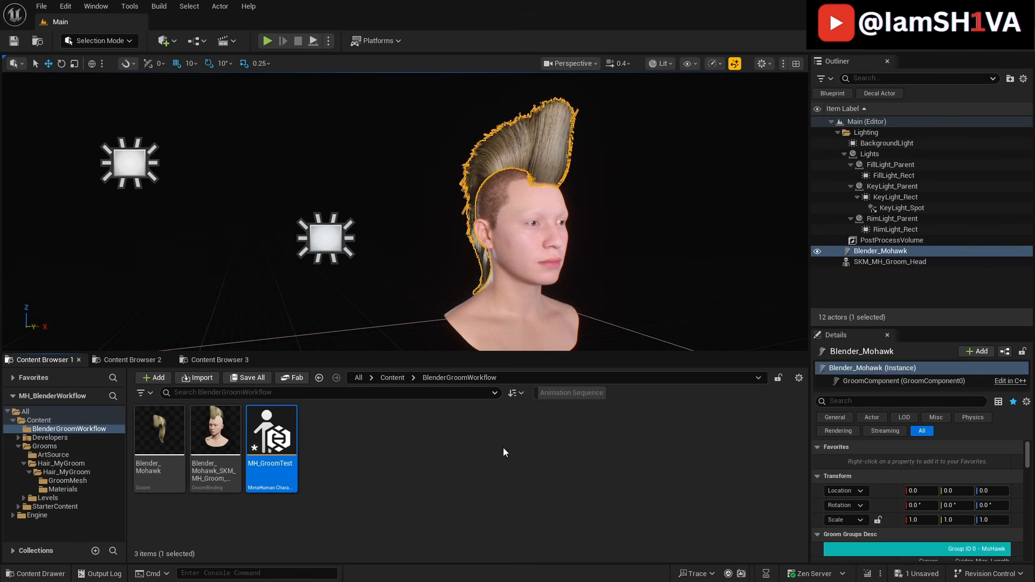
- Open the MH_GroomTest character, enable the missing project settings and restart the editor to apply them
{"action": "double_click", "coordinate": [279, 430]}
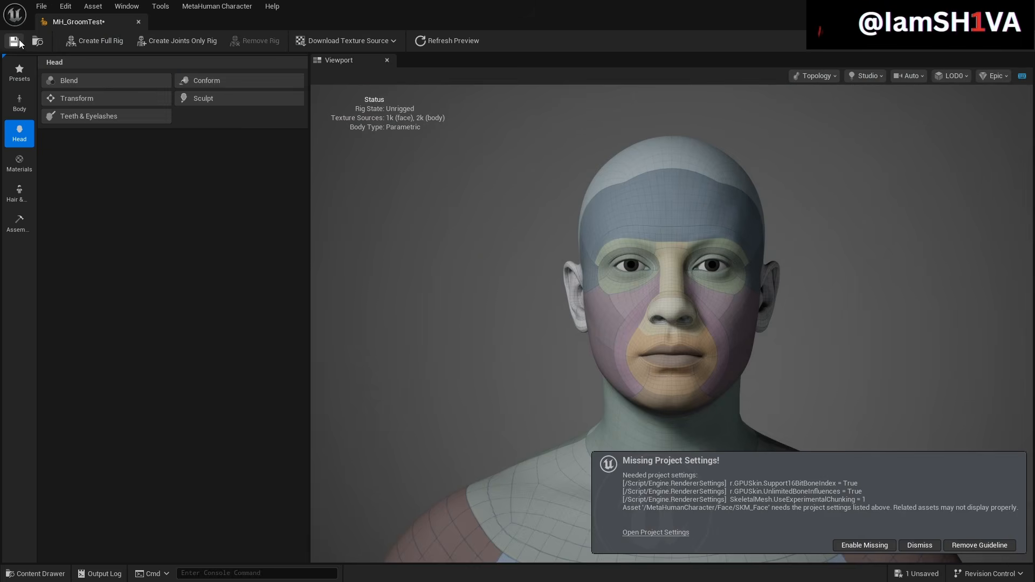
{"action": "left_click", "coordinate": [866, 544]}
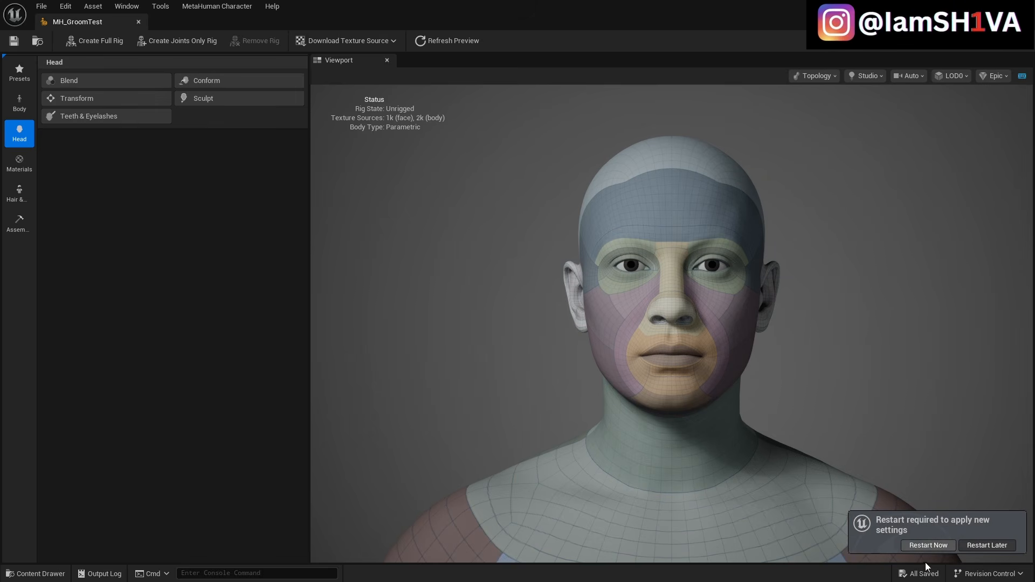
{"action": "left_click", "coordinate": [924, 546]}
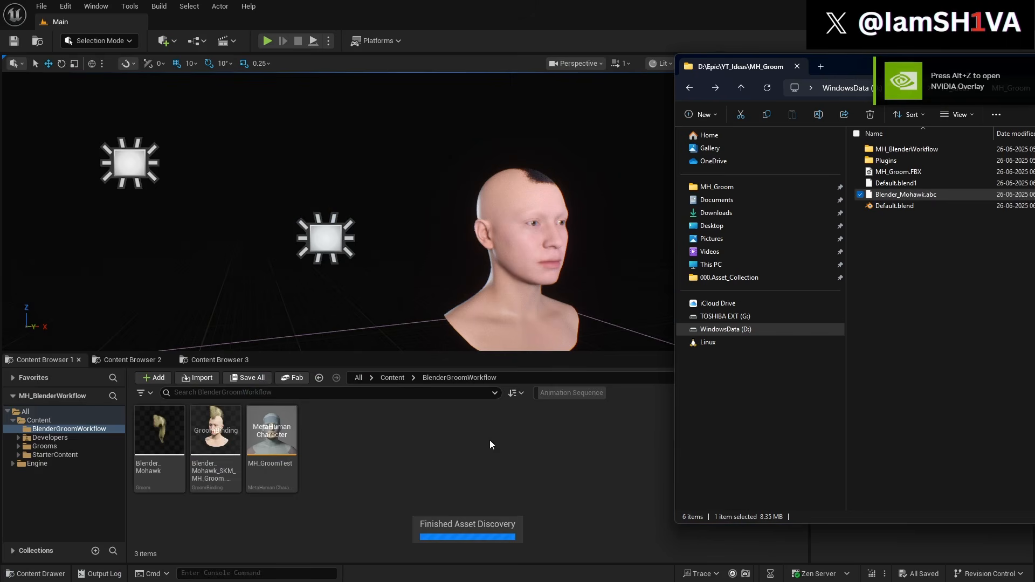
- Open the MH_GroomTest character in a floating, taller window beside the asset folder and show its Hair & Clothing selection
{"action": "double_click", "coordinate": [271, 432]}
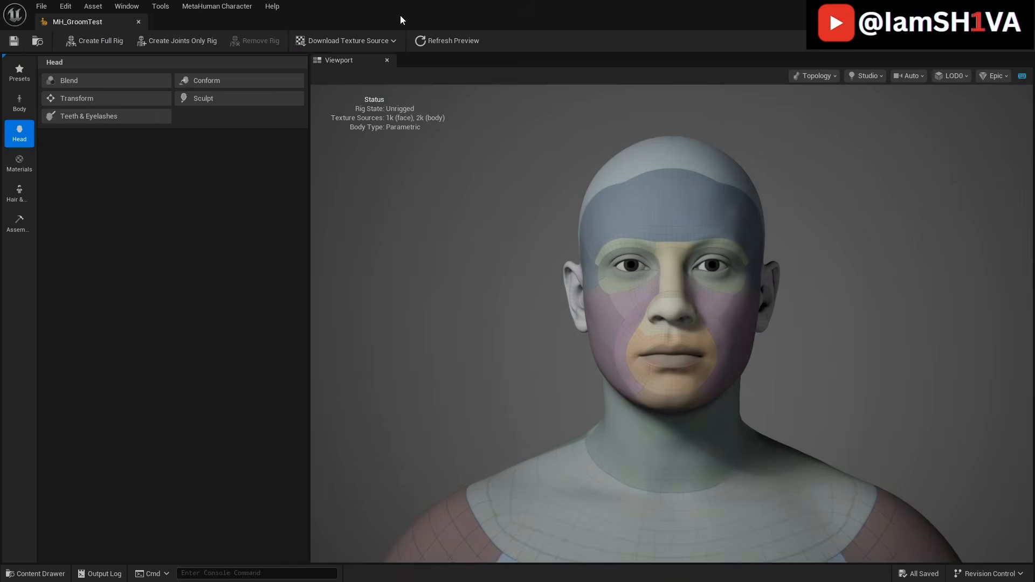
{"action": "left_click_drag", "start_coordinate": [401, 15], "coordinate": [604, 63]}
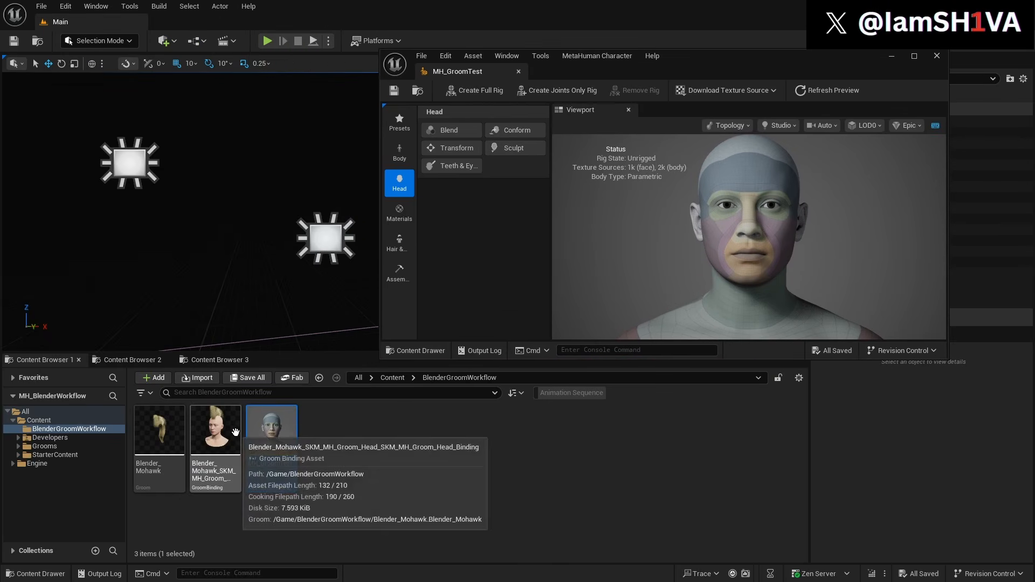
{"action": "left_click", "coordinate": [399, 242]}
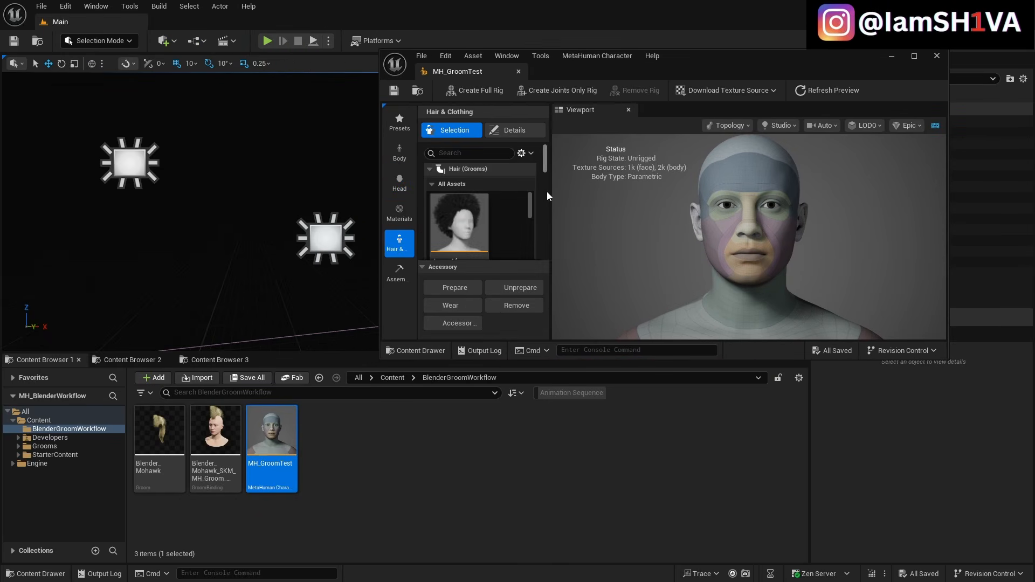
{"action": "left_click_drag", "start_coordinate": [611, 359], "coordinate": [617, 574]}
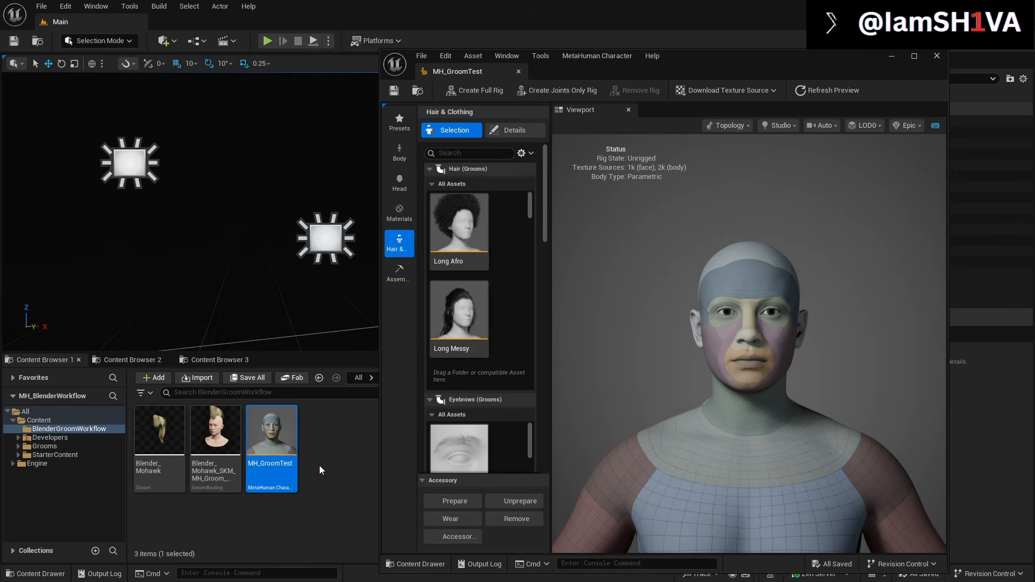
- Add the Blender_Mohawk groom binding to the character's Hair (Grooms) assets as a wardrobe item
{"action": "left_click", "coordinate": [233, 446]}
{"action": "left_click_drag", "start_coordinate": [233, 445], "coordinate": [460, 254]}
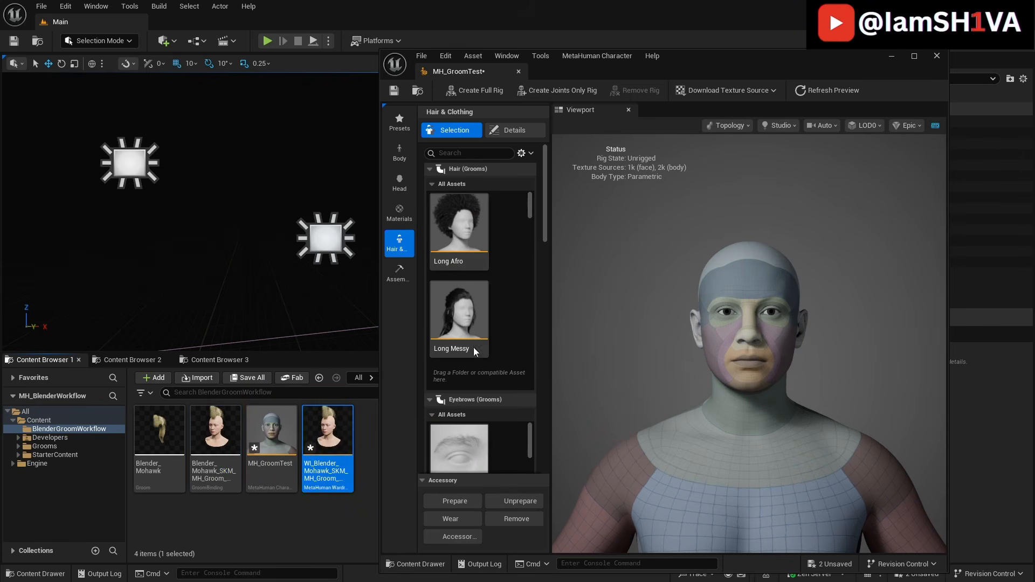
{"action": "left_click_drag", "start_coordinate": [528, 210], "coordinate": [538, 388]}
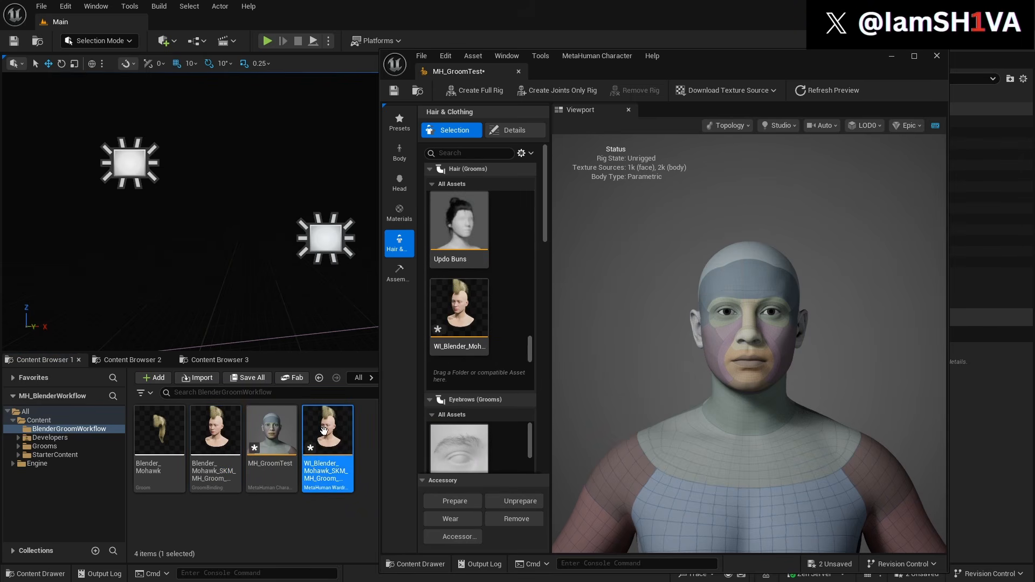
- Open the accessory asset properties of the Blender_Mohawk wardrobe item and of the Long Afro hair for comparison
{"action": "left_click", "coordinate": [474, 331]}
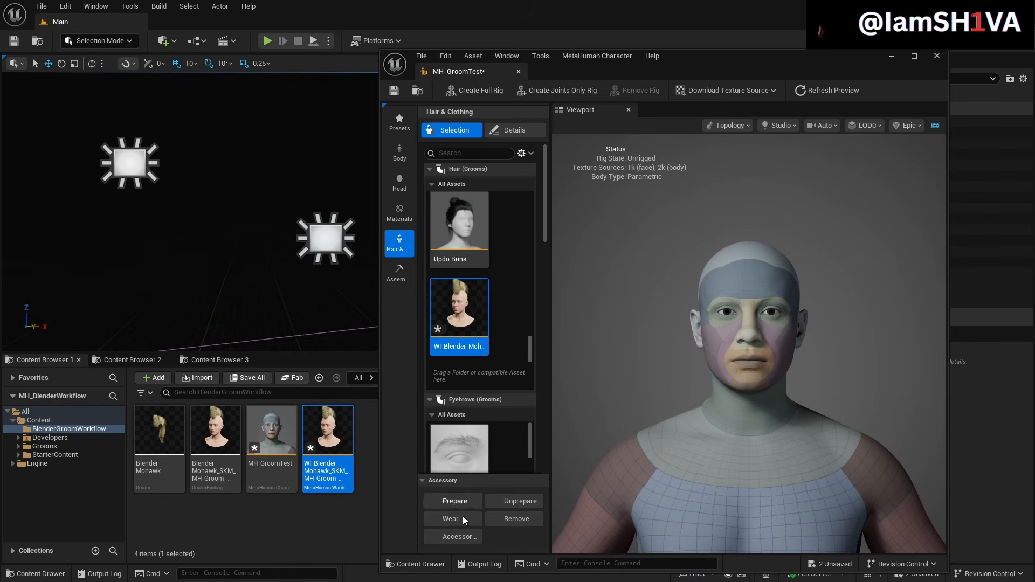
{"action": "left_click", "coordinate": [456, 537]}
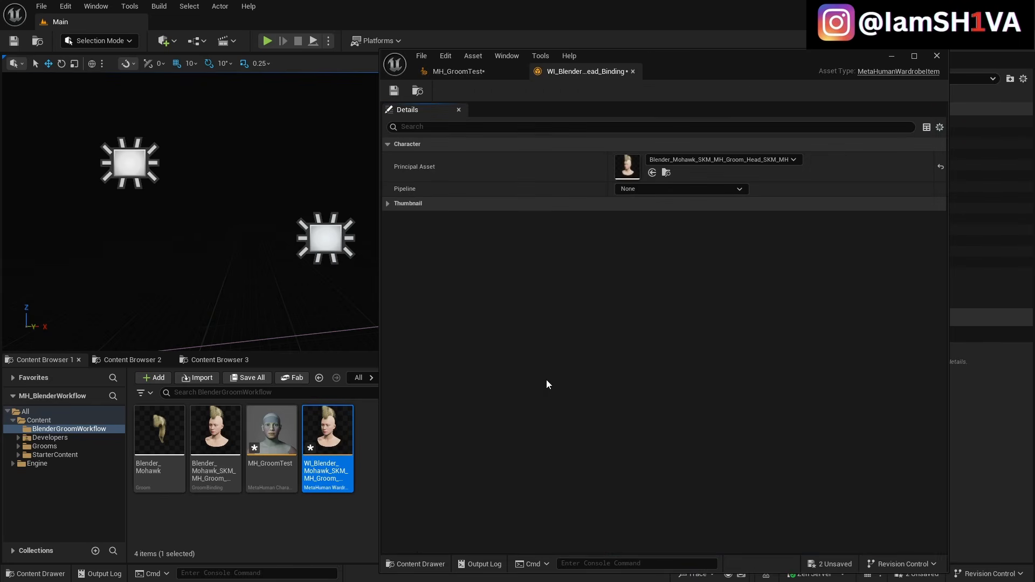
{"action": "left_click", "coordinate": [455, 71]}
{"action": "left_click_drag", "start_coordinate": [529, 348], "coordinate": [529, 192]}
{"action": "left_click", "coordinate": [475, 216]}
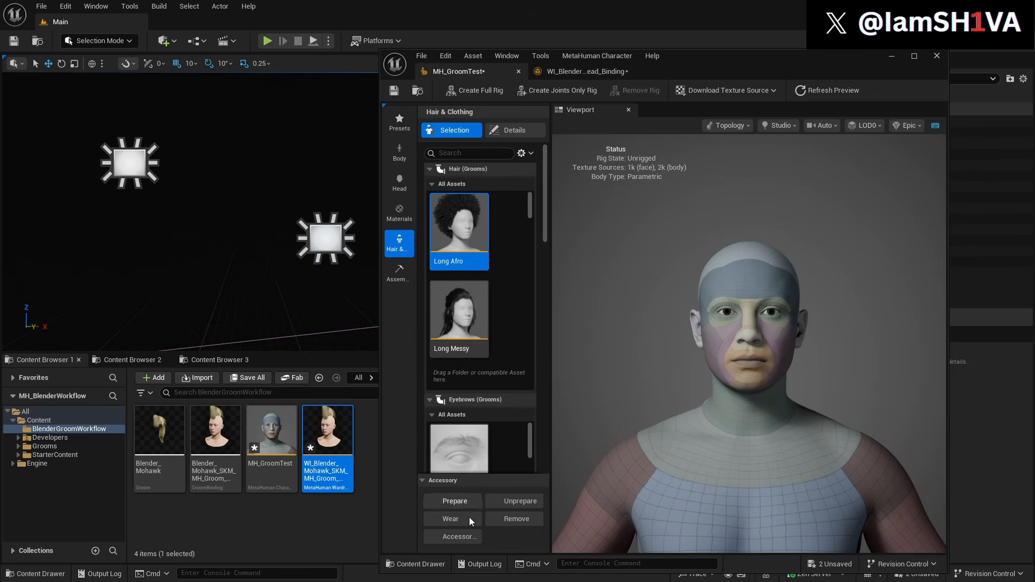
{"action": "left_click", "coordinate": [454, 536]}
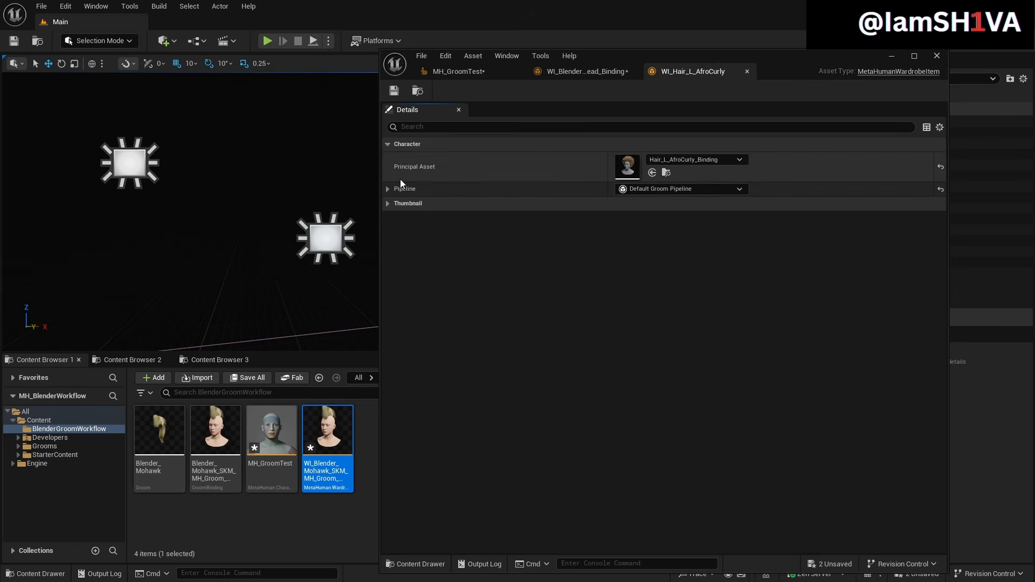
- Copy the Default Groom Pipeline from WI_Hair_L_AfroCurly and paste it into the Blender_Mohawk wardrobe item's Pipeline
{"action": "left_click", "coordinate": [580, 76]}
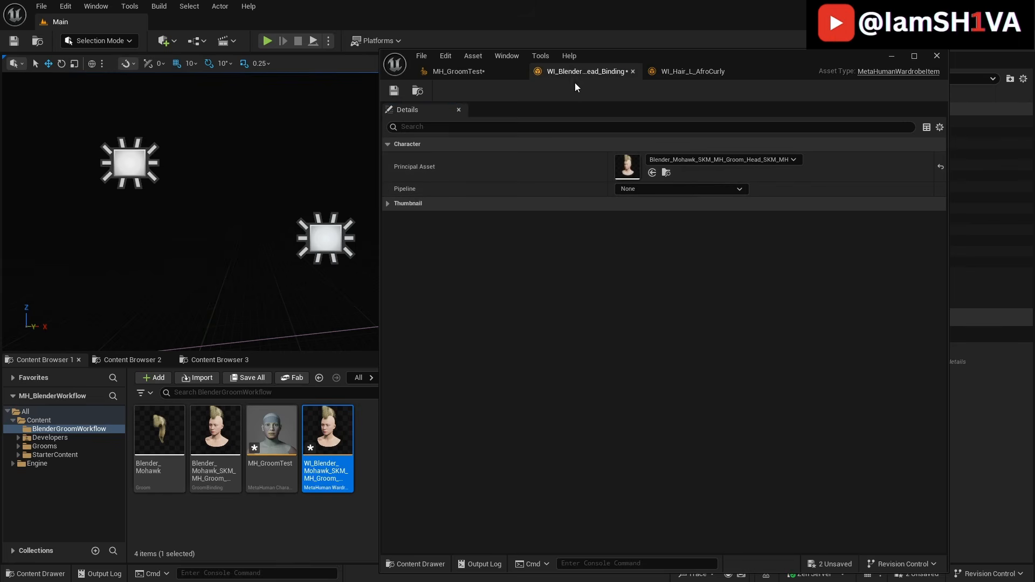
{"action": "left_click", "coordinate": [699, 74]}
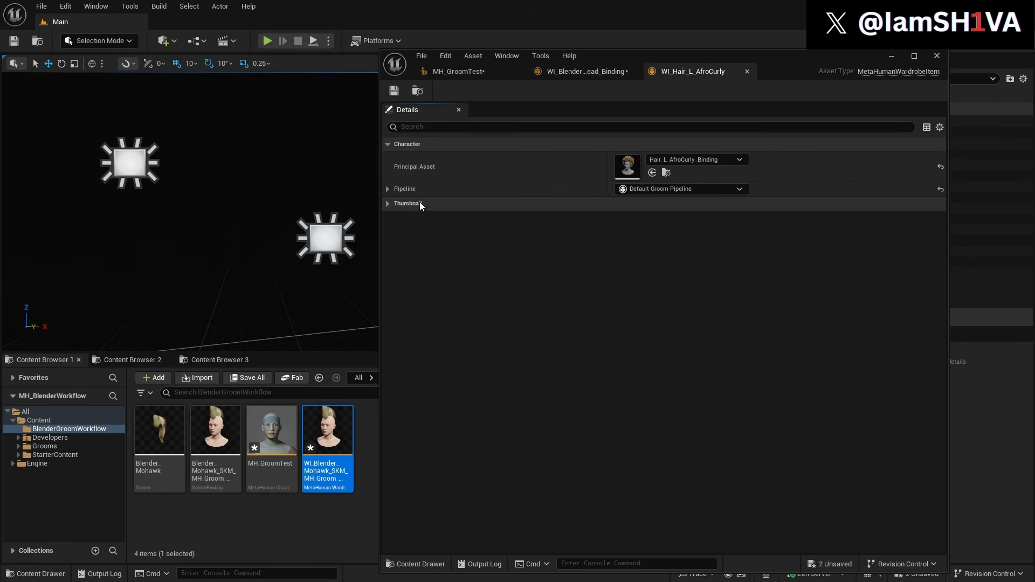
{"action": "right_click", "coordinate": [396, 185]}
{"action": "left_click", "coordinate": [428, 241]}
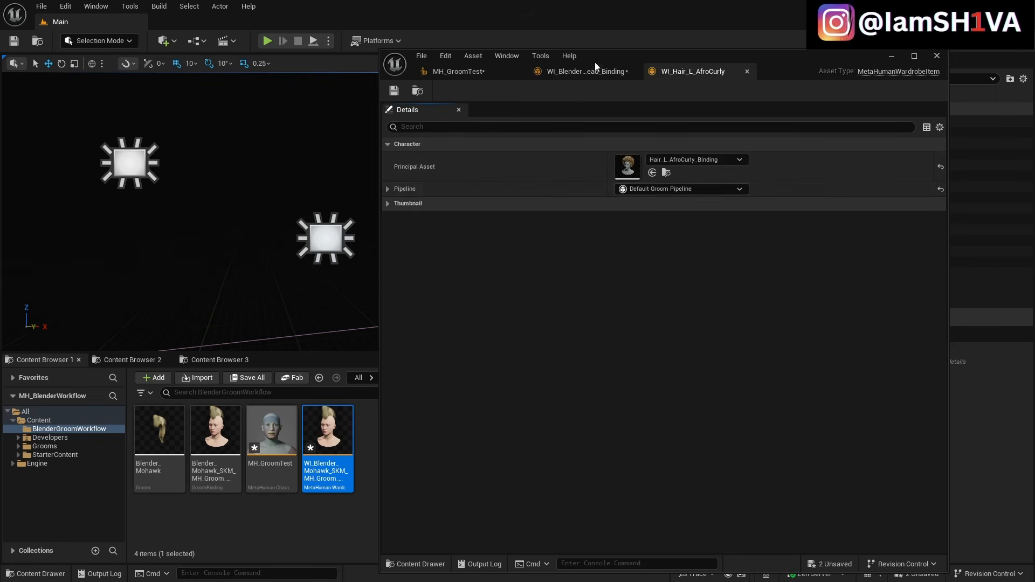
{"action": "left_click", "coordinate": [594, 67]}
{"action": "right_click", "coordinate": [392, 187]}
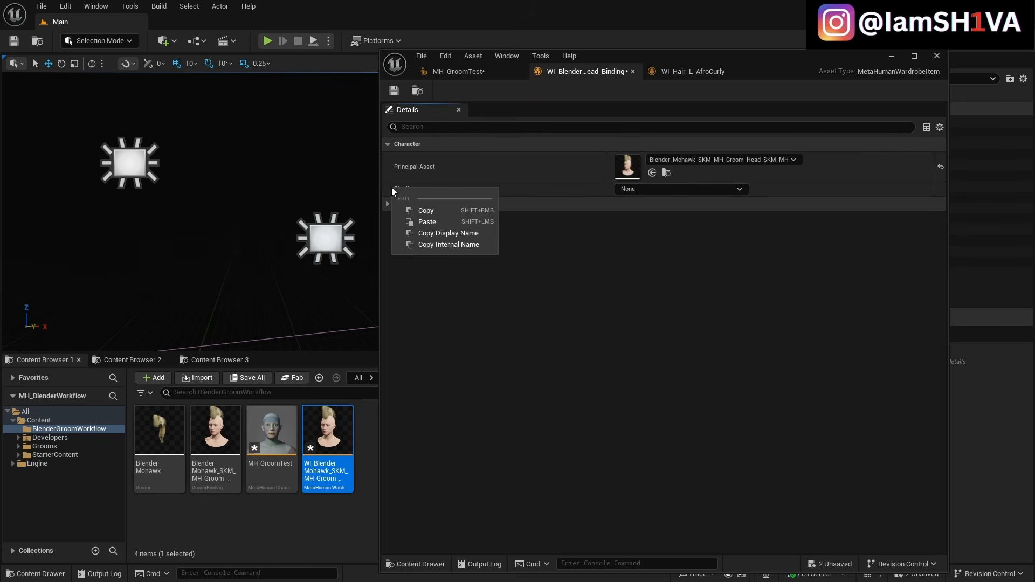
{"action": "left_click", "coordinate": [418, 223]}
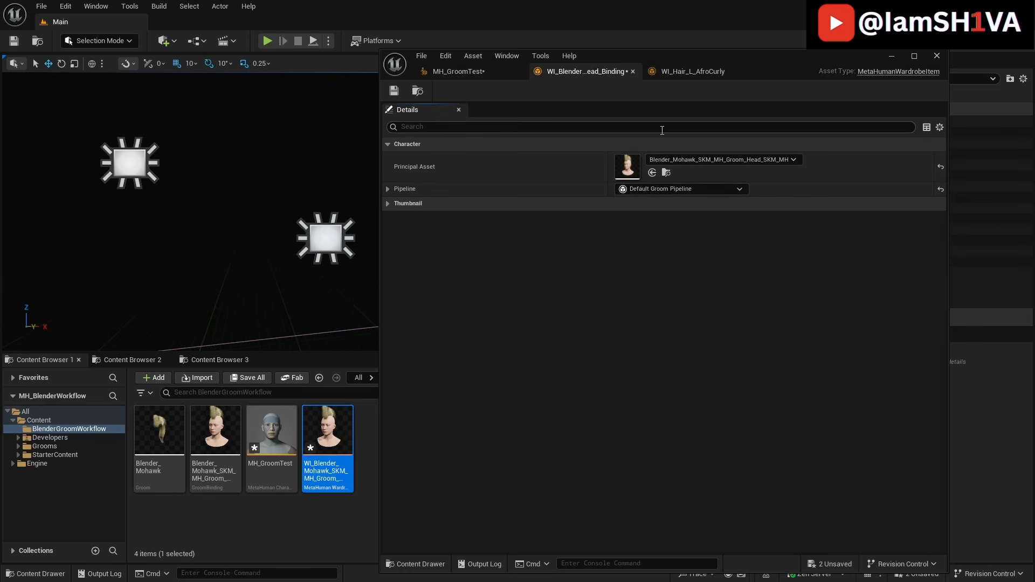
- Compare the build settings of the Blender_Mohawk and Hair_L_AfroCurly groom bindings, including their source and target skeletal meshes
{"action": "double_click", "coordinate": [633, 166]}
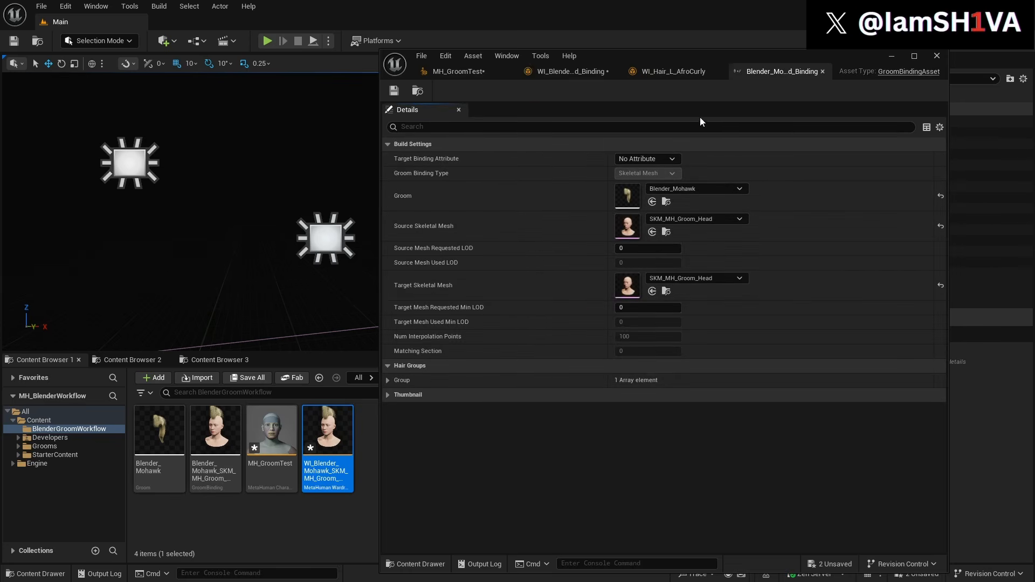
{"action": "left_click", "coordinate": [680, 74]}
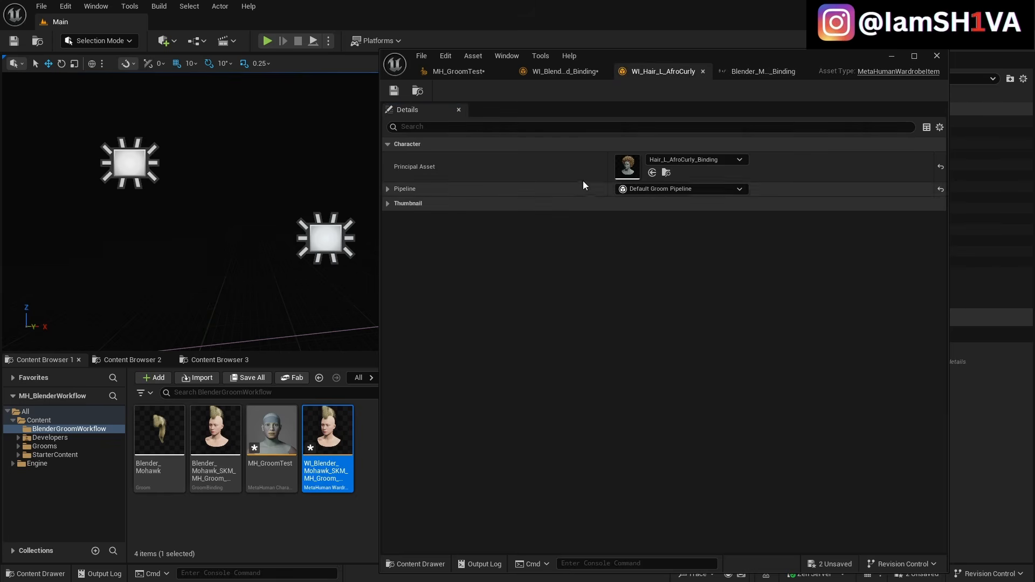
{"action": "double_click", "coordinate": [627, 166]}
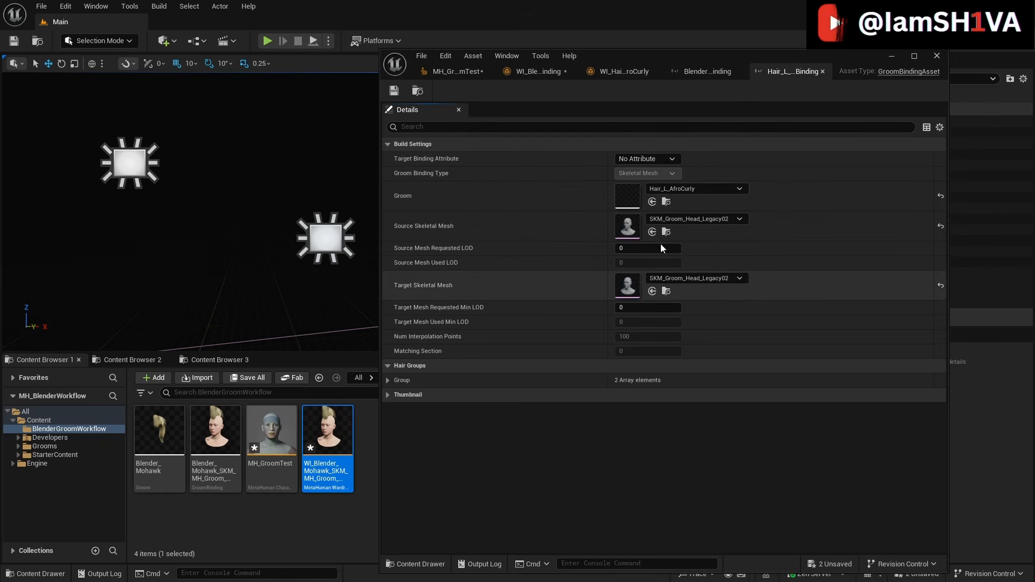
{"action": "left_click_drag", "start_coordinate": [830, 56], "coordinate": [754, 56]}
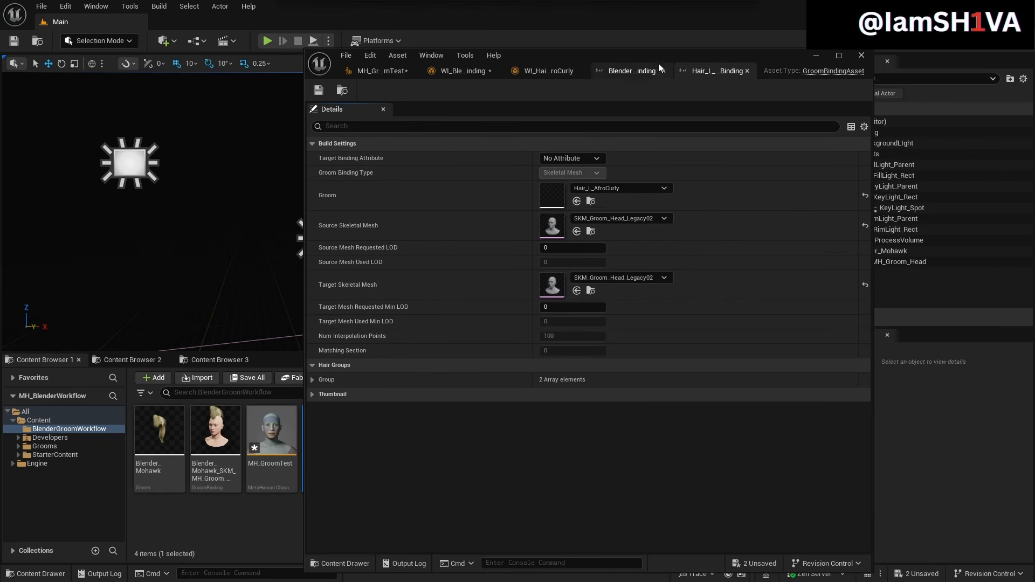
- Open the Hair_L_AfroCurly and Blender_Mohawk grooms in side-by-side windows and widen their settings areas
{"action": "double_click", "coordinate": [552, 197]}
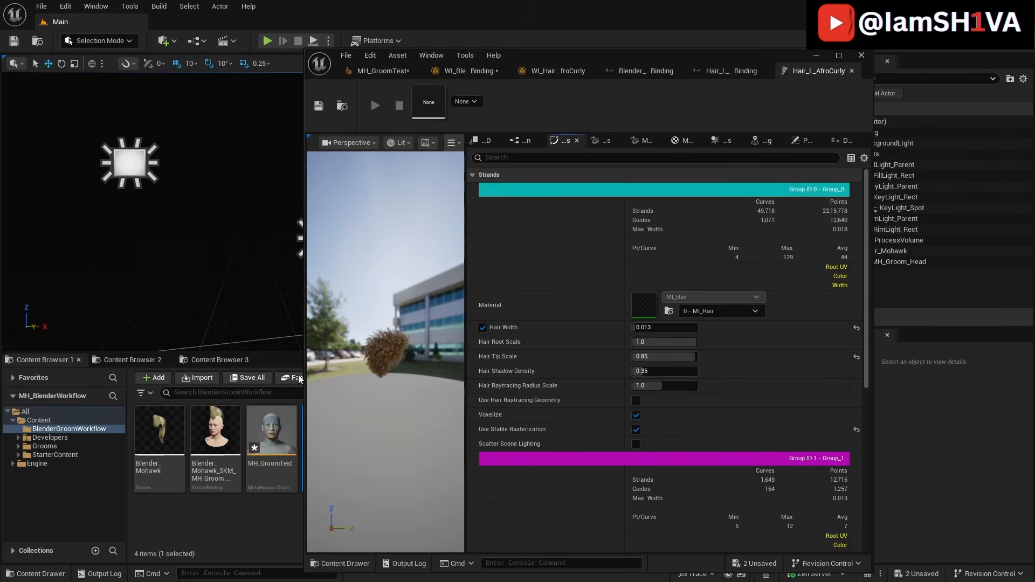
{"action": "double_click", "coordinate": [159, 434]}
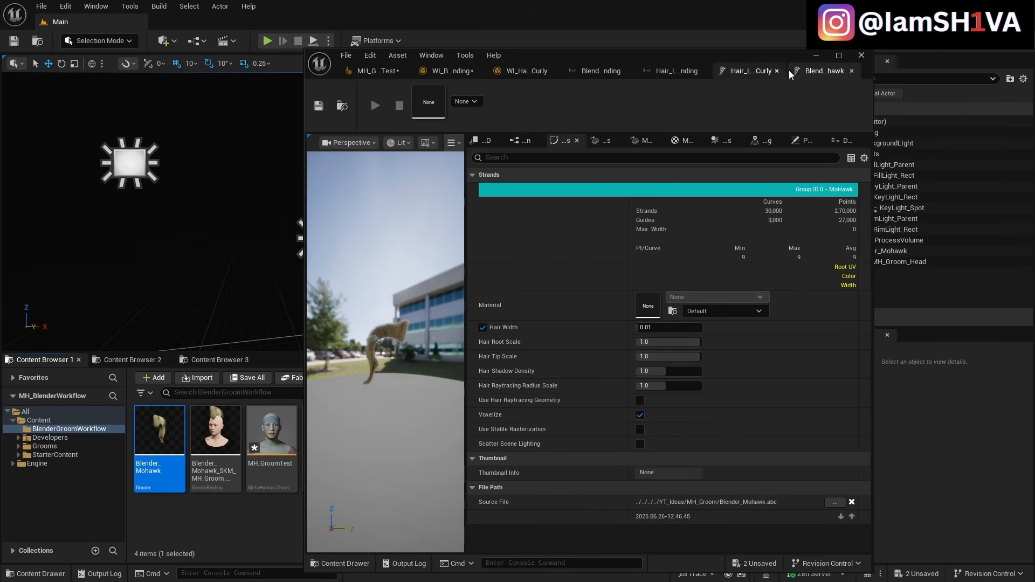
{"action": "left_click_drag", "start_coordinate": [825, 71], "coordinate": [142, 167]}
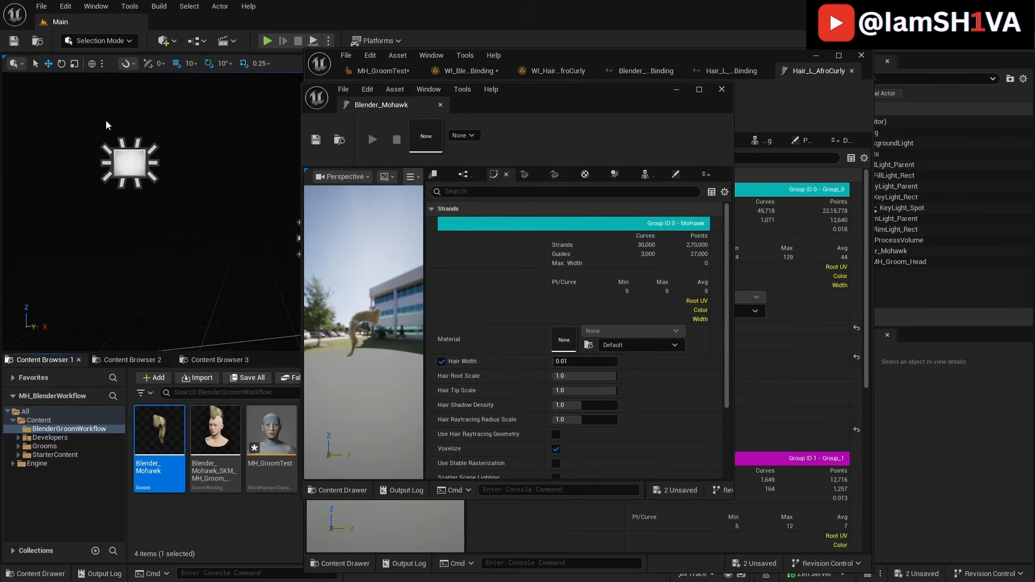
{"action": "left_click_drag", "start_coordinate": [535, 88], "coordinate": [2, 76]}
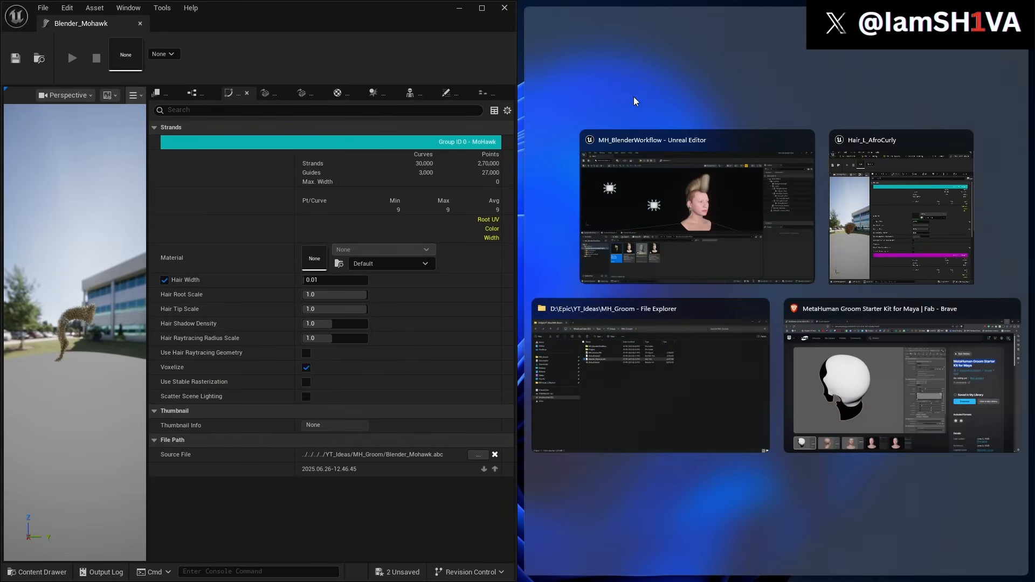
{"action": "left_click", "coordinate": [915, 205]}
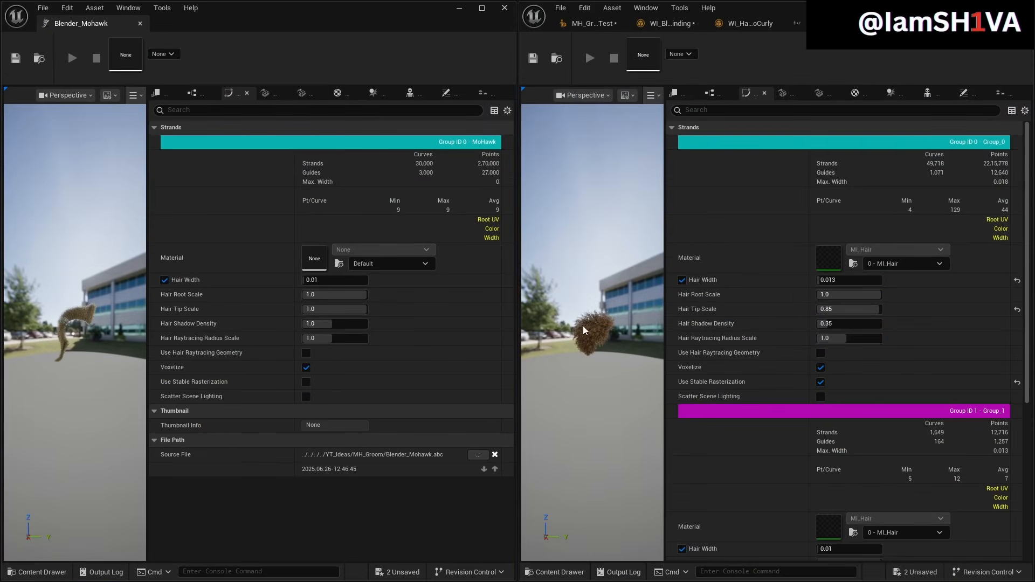
{"action": "left_click_drag", "start_coordinate": [664, 293], "coordinate": [580, 307]}
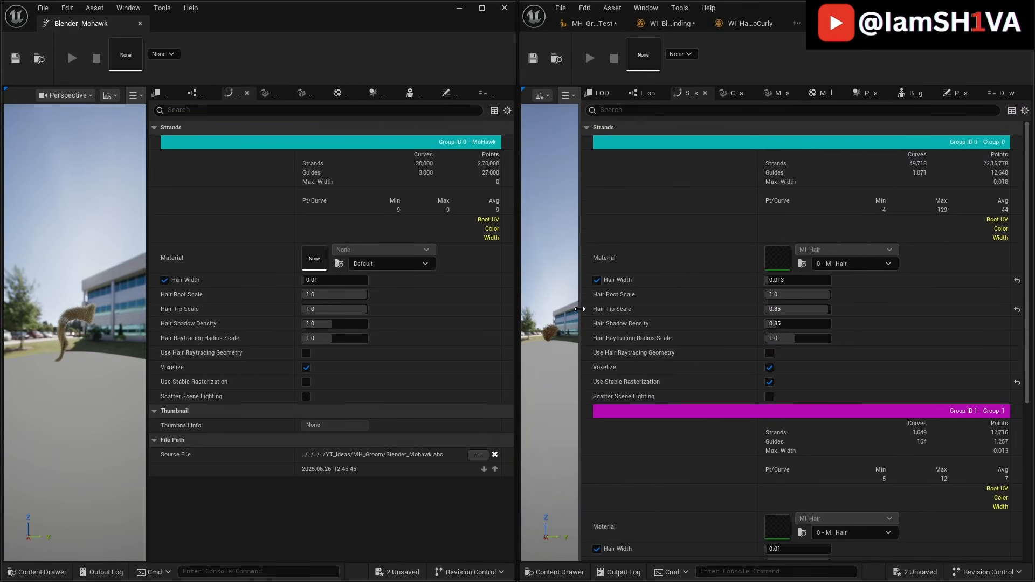
{"action": "left_click_drag", "start_coordinate": [149, 231], "coordinate": [83, 233]}
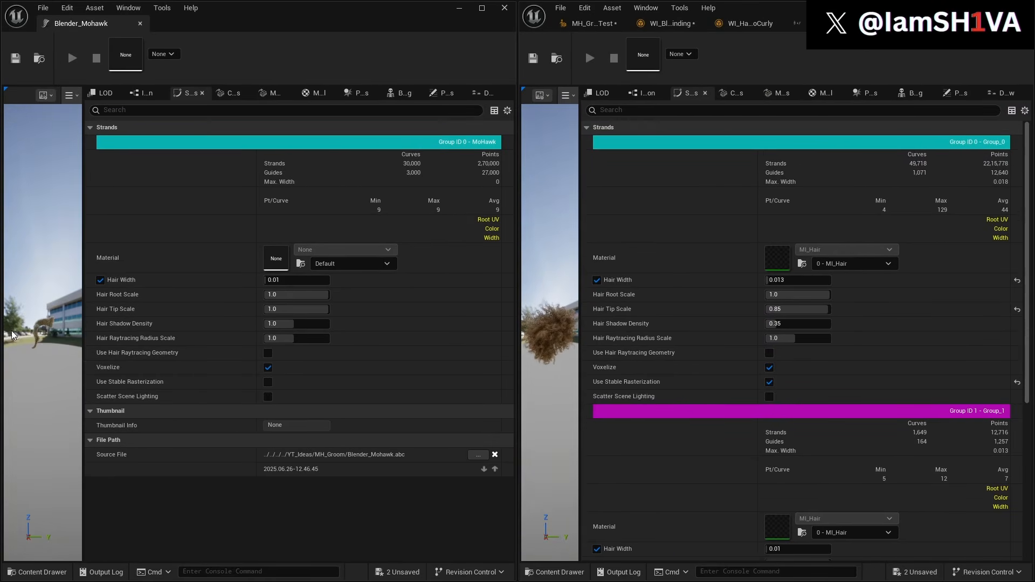
- Compare the Interpolation and Strands settings of the Blender_Mohawk and Hair_L_AfroCurly grooms
{"action": "scroll", "coordinate": [35, 330], "scroll_direction": "up", "scroll_amount": 8}
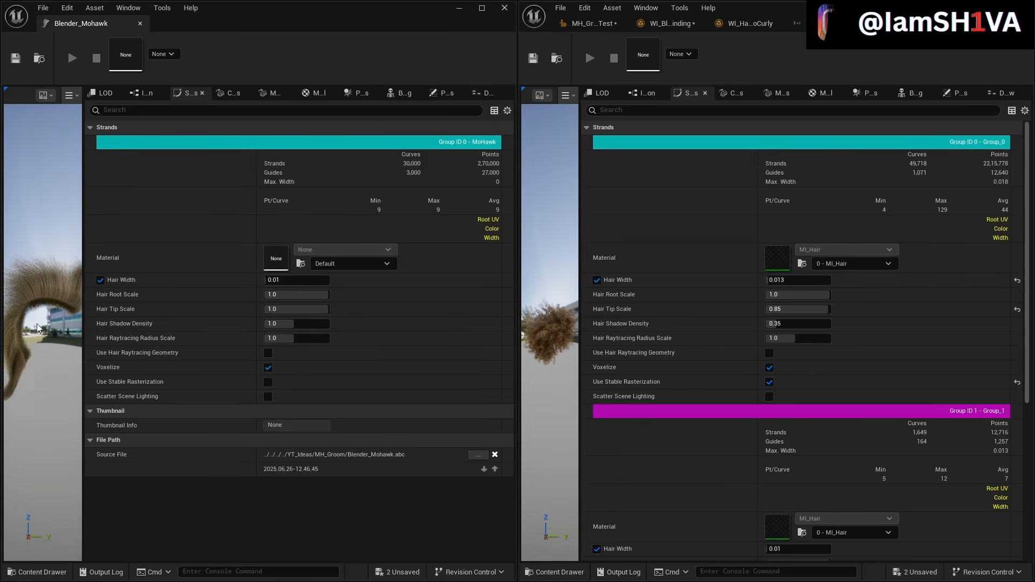
{"action": "left_click", "coordinate": [642, 95]}
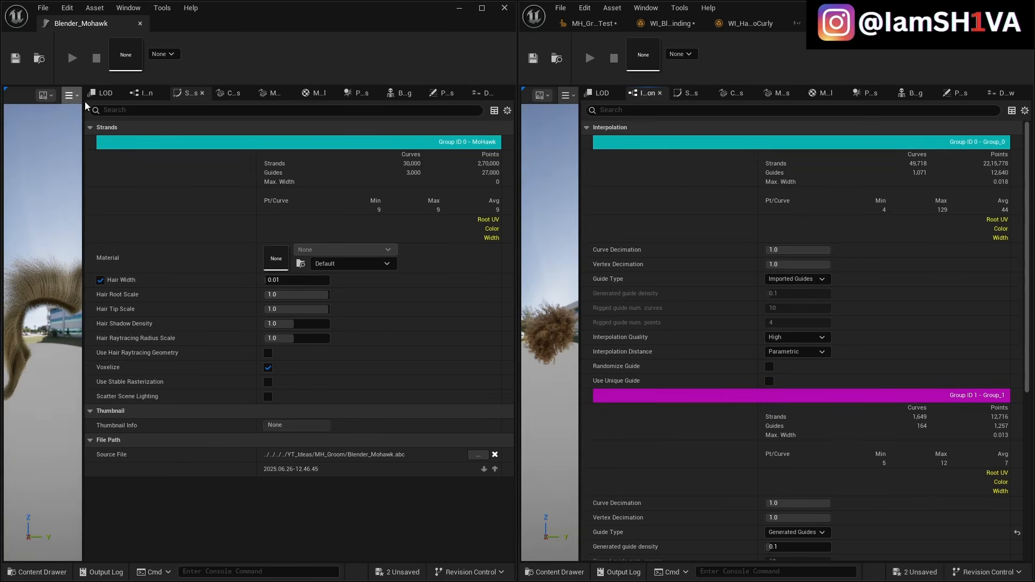
{"action": "left_click", "coordinate": [144, 93]}
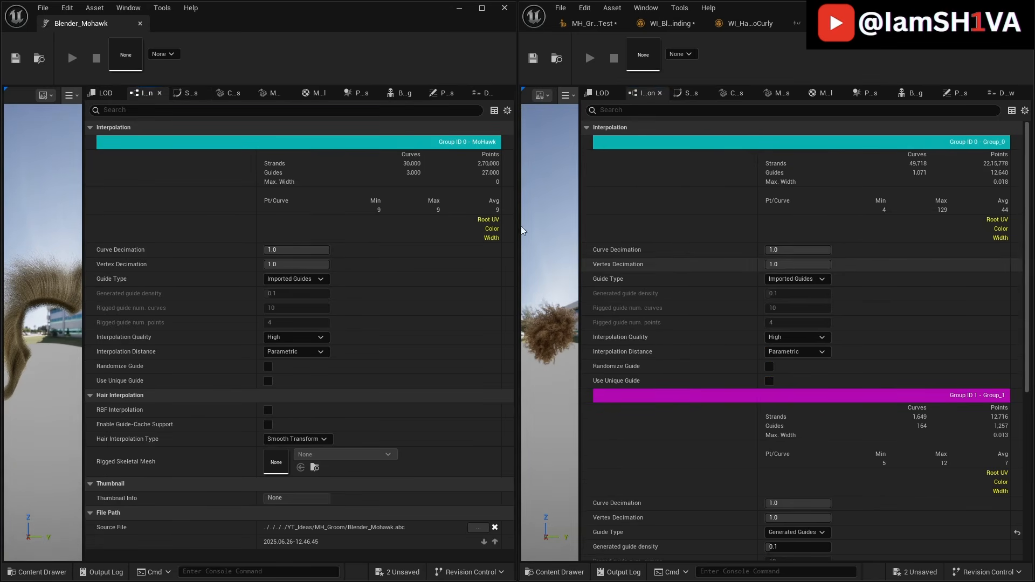
{"action": "left_click", "coordinate": [186, 95]}
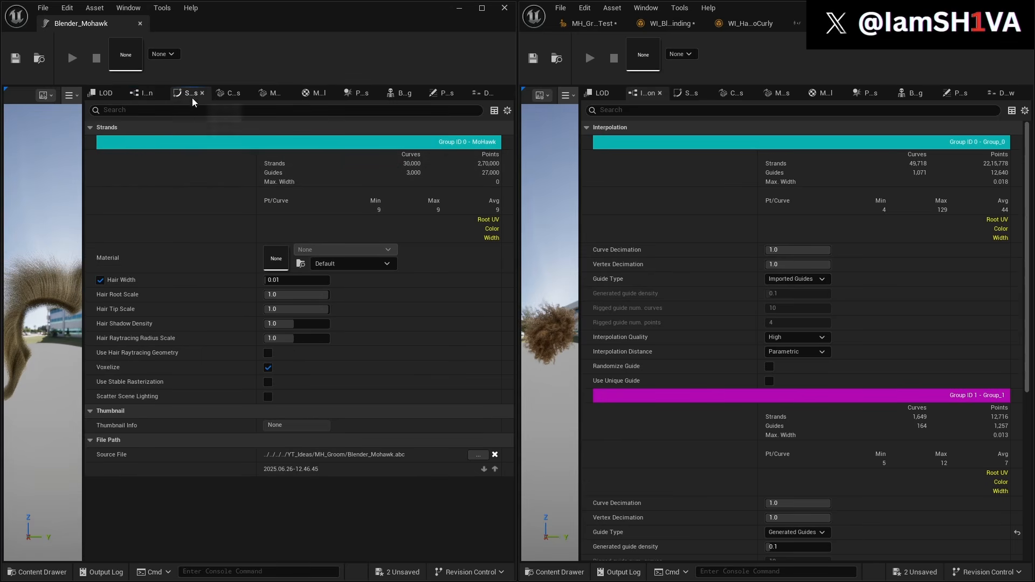
{"action": "left_click", "coordinate": [685, 96]}
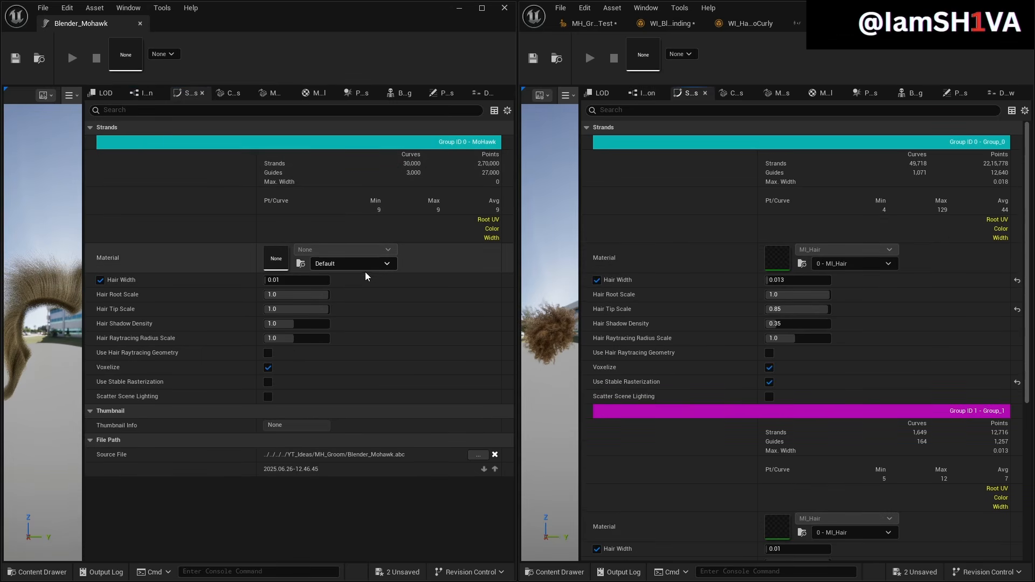
- Add three material slots to the Blender_Mohawk groom, using the Hair_L_AfroCurly groom's material slots as reference
{"action": "left_click", "coordinate": [320, 93]}
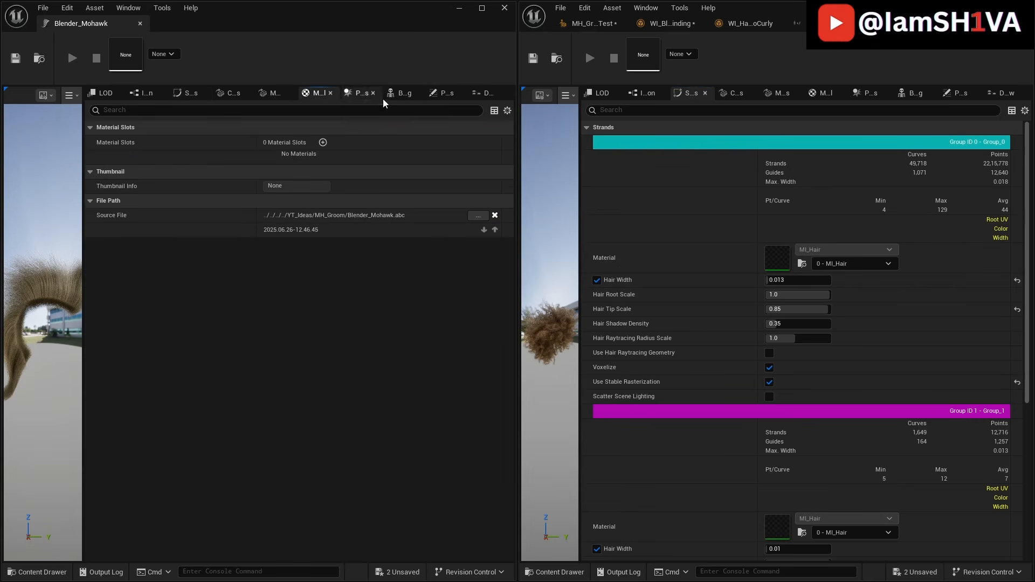
{"action": "left_click", "coordinate": [817, 94]}
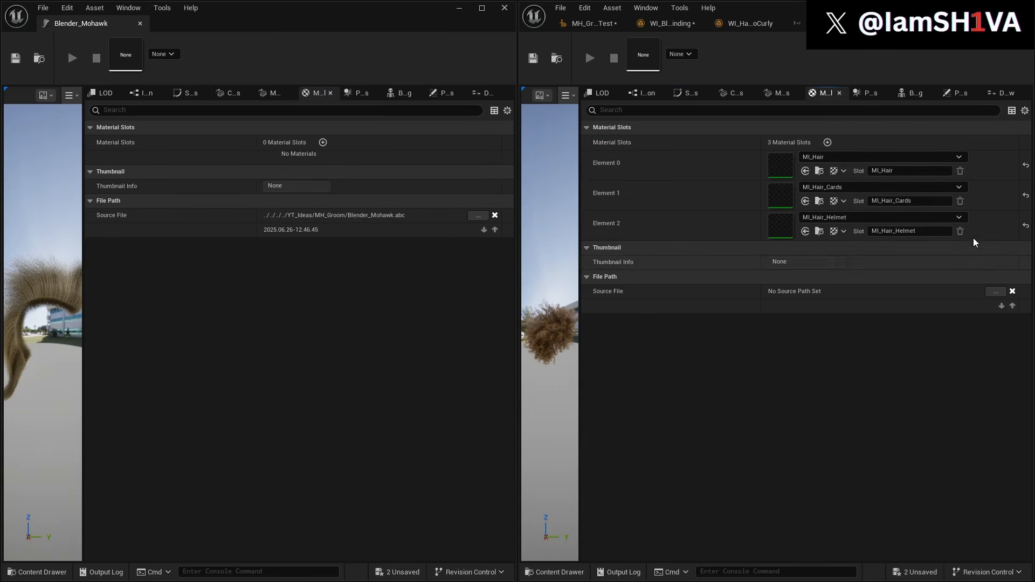
{"action": "left_click", "coordinate": [324, 142]}
{"action": "left_click", "coordinate": [323, 142]}
{"action": "left_click", "coordinate": [323, 142]}
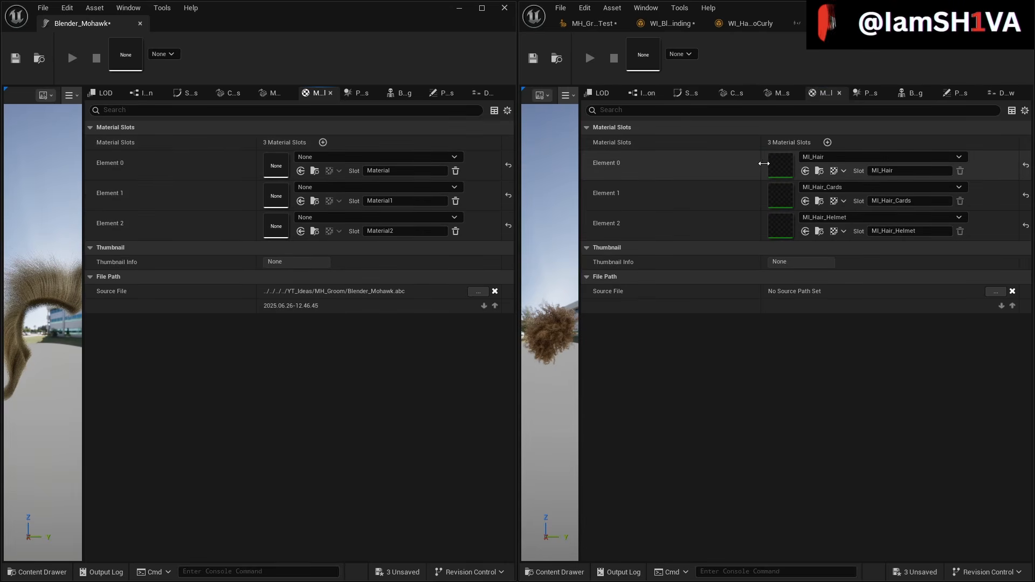
- Copy the MI_Hair and MI_Hair_Cards material slots from the Hair_L_AfroCurly groom into Elements 0 and 1 of the Blender_Mohawk groom
{"action": "right_click", "coordinate": [733, 160]}
{"action": "left_click", "coordinate": [767, 182]}
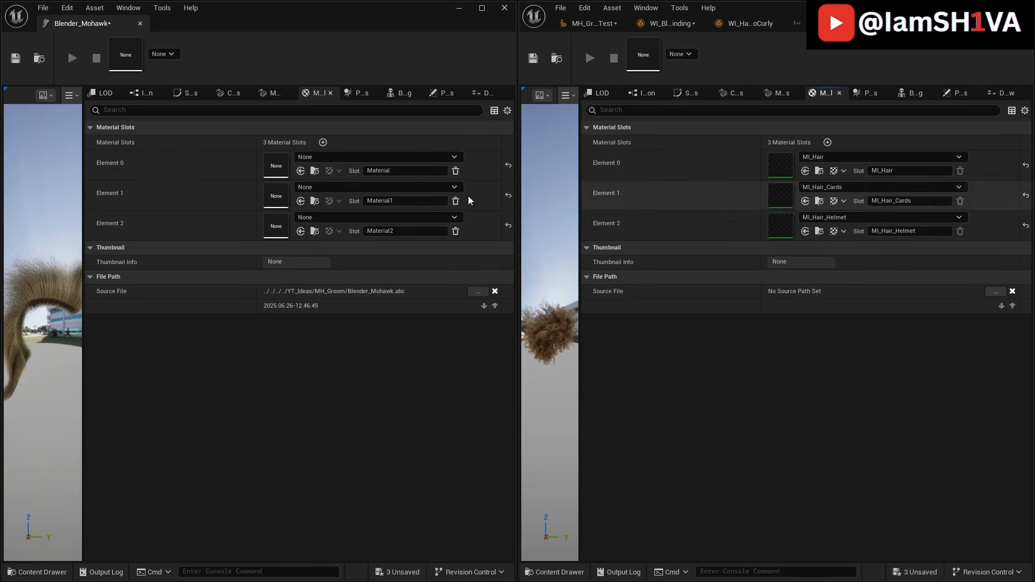
{"action": "right_click", "coordinate": [205, 163]}
{"action": "left_click", "coordinate": [228, 196]}
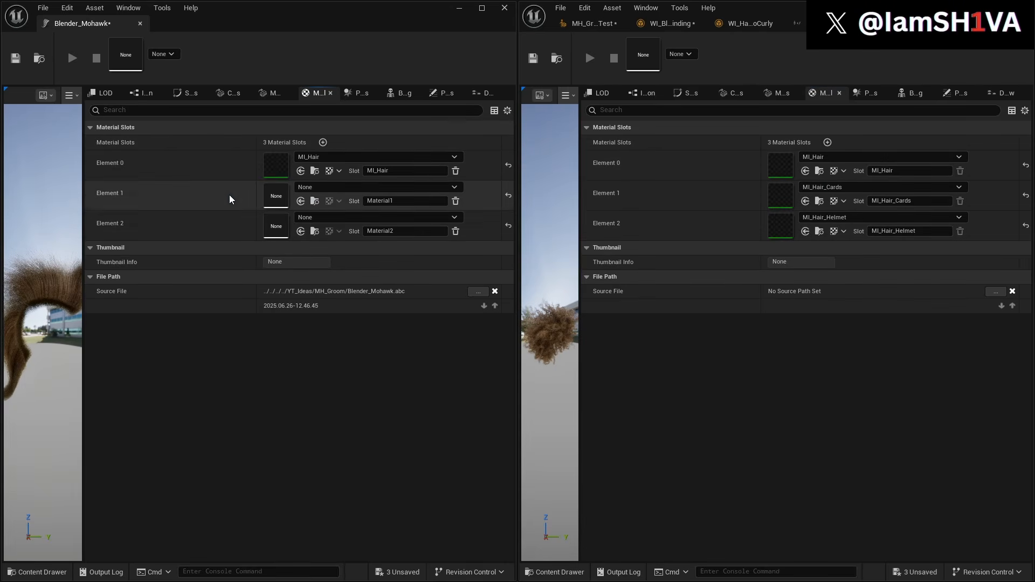
{"action": "right_click", "coordinate": [730, 201]}
{"action": "left_click", "coordinate": [750, 216]}
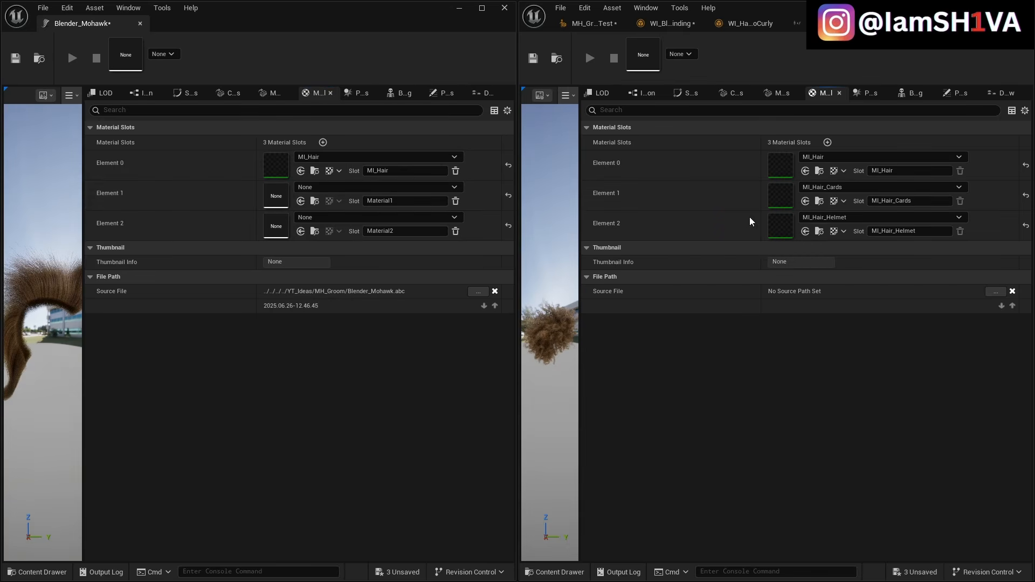
{"action": "right_click", "coordinate": [222, 199]}
{"action": "left_click", "coordinate": [251, 233]}
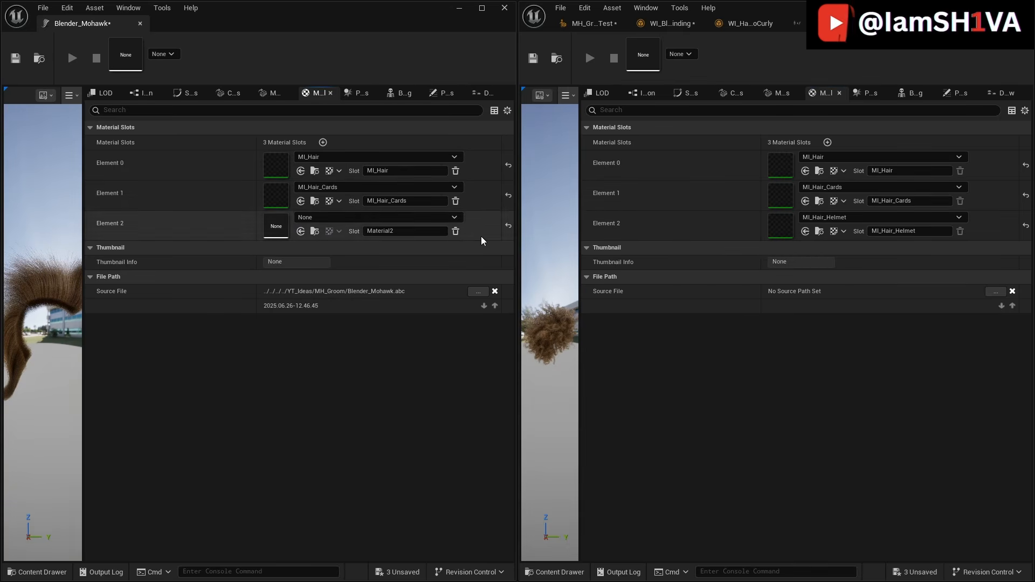
- Copy the MI_Hair_Helmet material slot into Element 2 of the Blender_Mohawk groom and save the groom
{"action": "right_click", "coordinate": [726, 230]}
{"action": "left_click", "coordinate": [730, 251]}
{"action": "right_click", "coordinate": [222, 231]}
{"action": "left_click", "coordinate": [253, 265]}
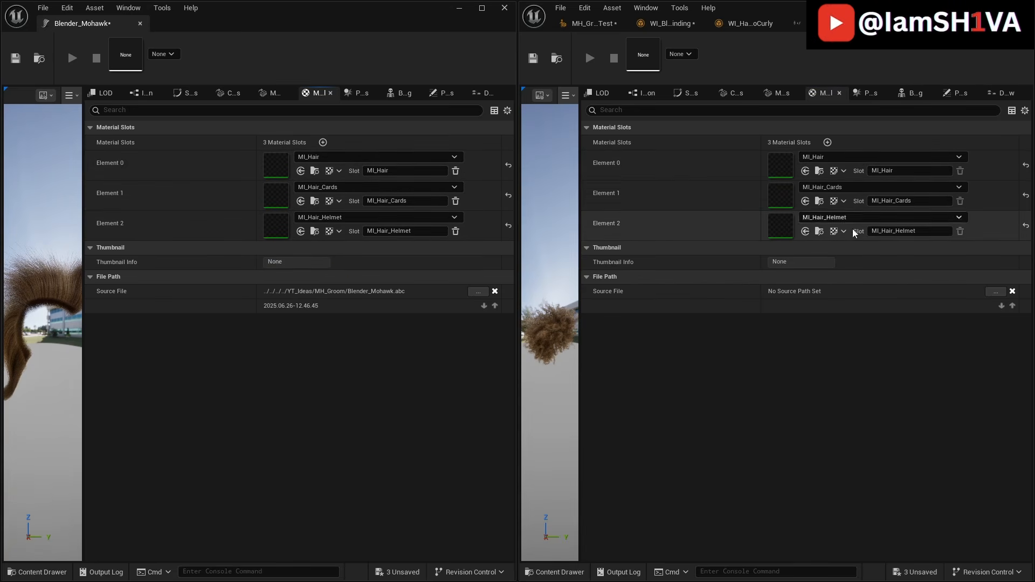
{"action": "left_click", "coordinate": [17, 61]}
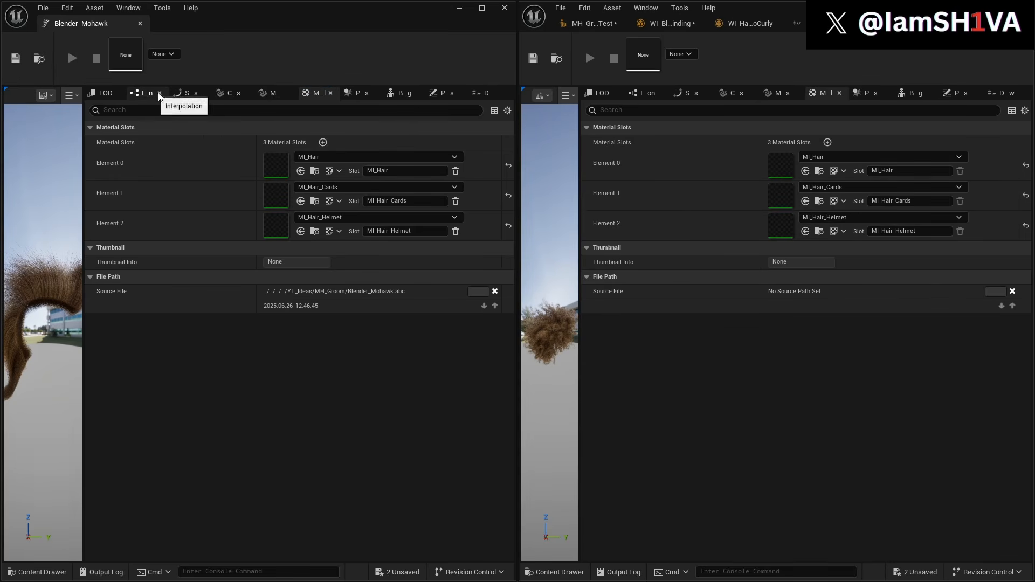
- Assign 0 - MI_Hair as the Strands material of the Blender_Mohawk groom, matching the Hair_L_AfroCurly groom
{"action": "left_click", "coordinate": [185, 93]}
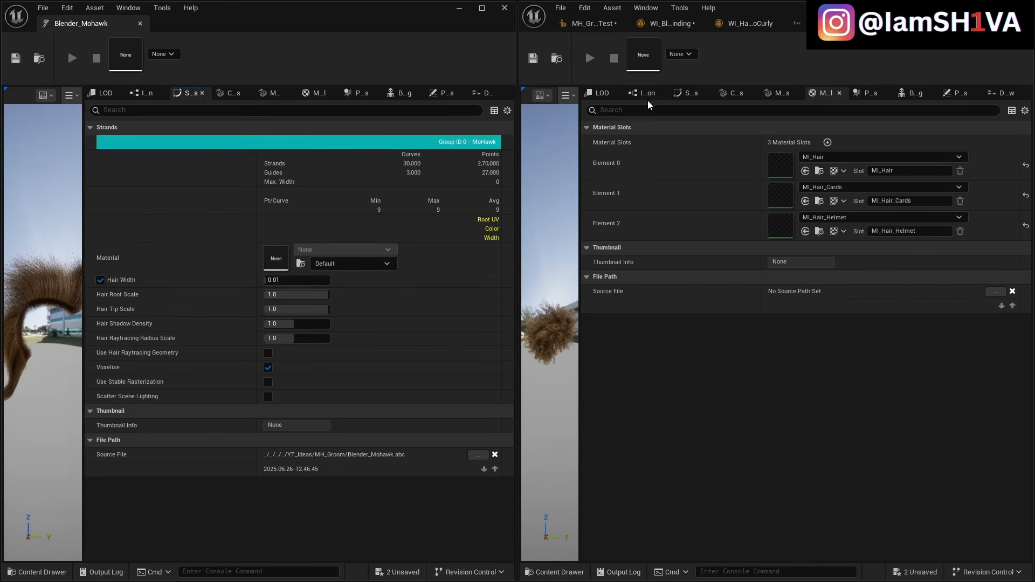
{"action": "left_click", "coordinate": [685, 94]}
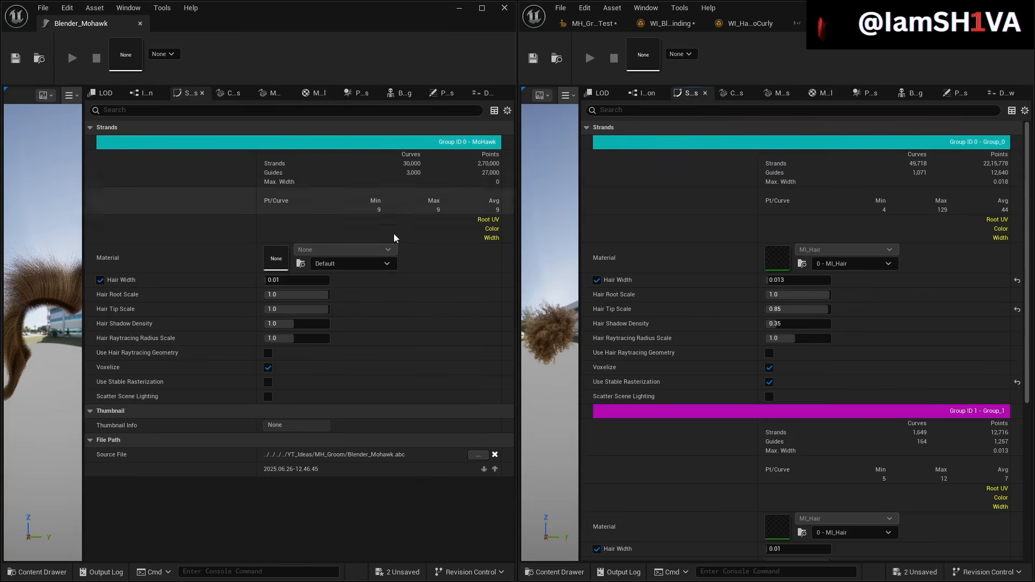
{"action": "left_click", "coordinate": [371, 263]}
{"action": "left_click", "coordinate": [366, 292]}
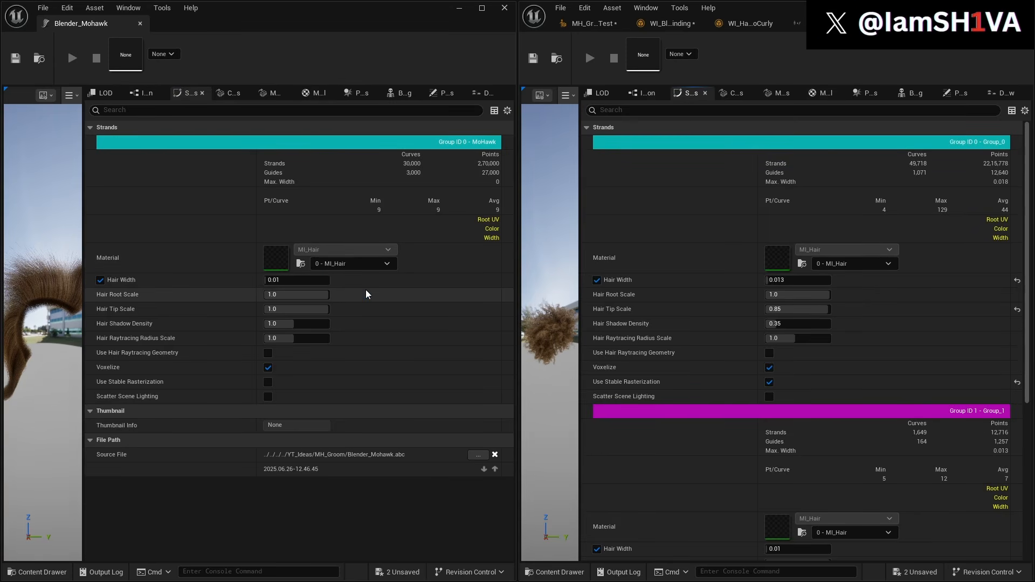
- Match the Blender_Mohawk strands to Hair_L_AfroCurly: Hair Width 0.013, Hair Tip Scale 0.85 and Use Stable Rasterization enabled
{"action": "right_click", "coordinate": [707, 281]}
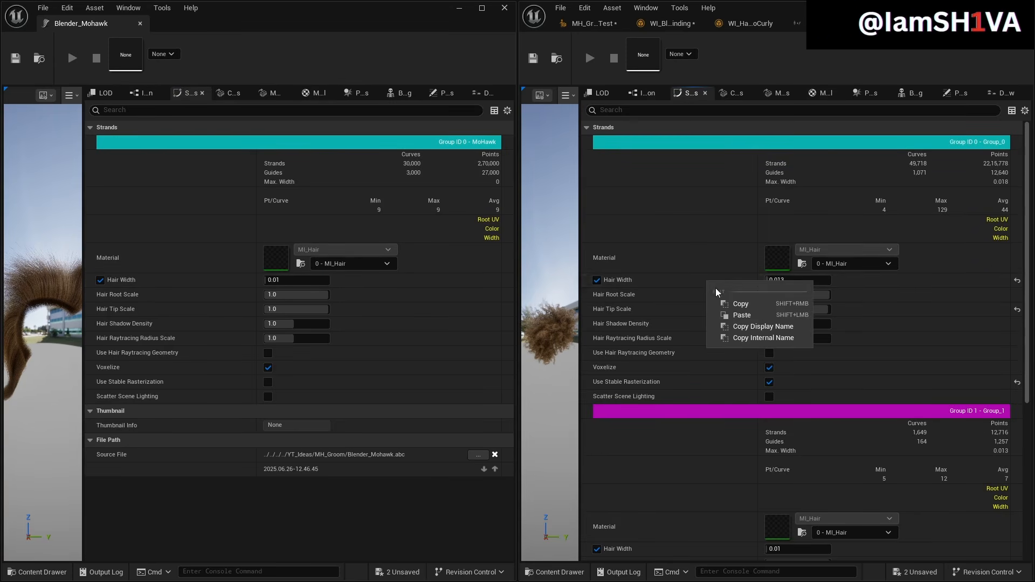
{"action": "left_click", "coordinate": [739, 304]}
{"action": "right_click", "coordinate": [303, 281]}
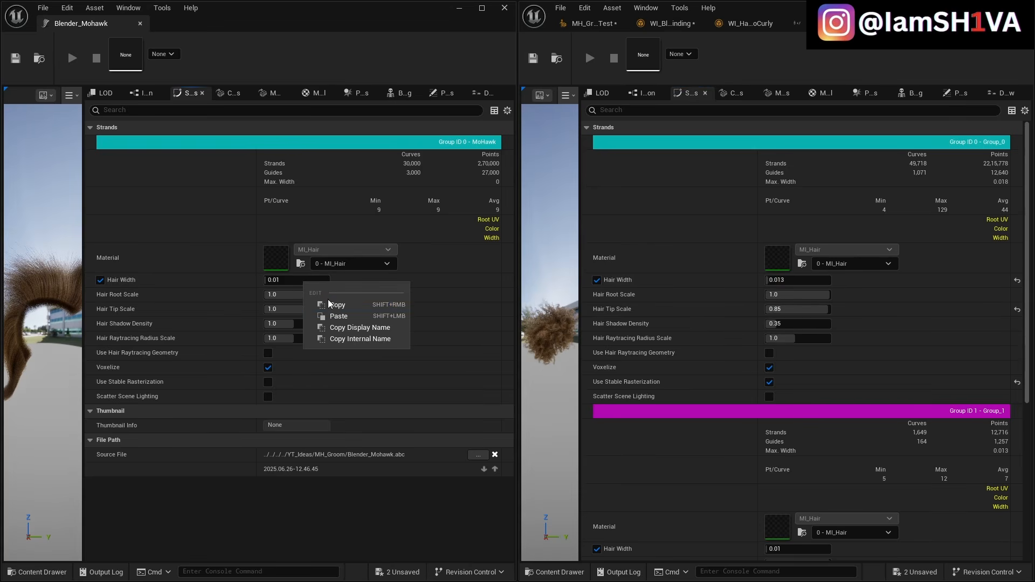
{"action": "left_click", "coordinate": [340, 315]}
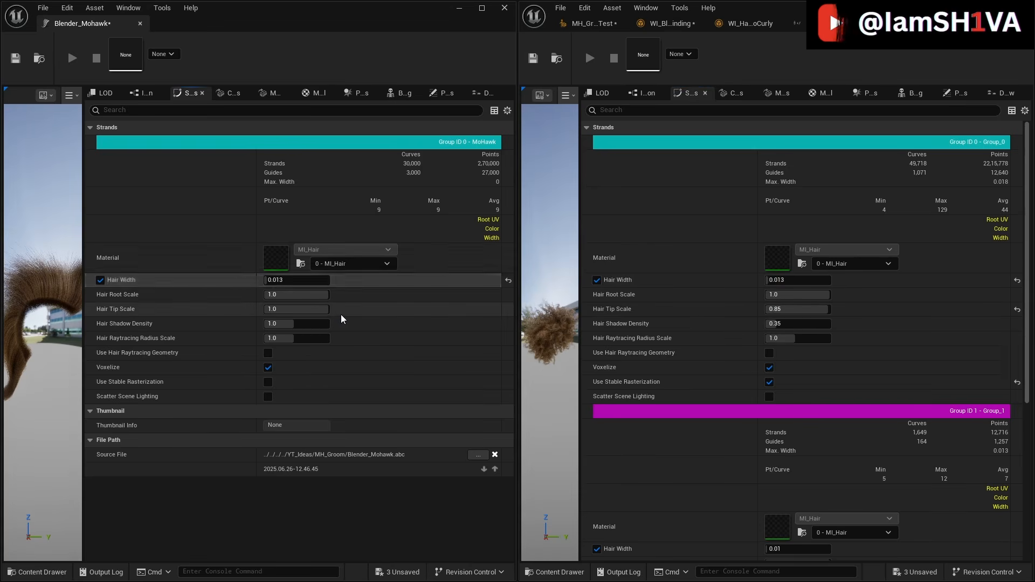
{"action": "right_click", "coordinate": [775, 309]}
{"action": "left_click", "coordinate": [809, 332]}
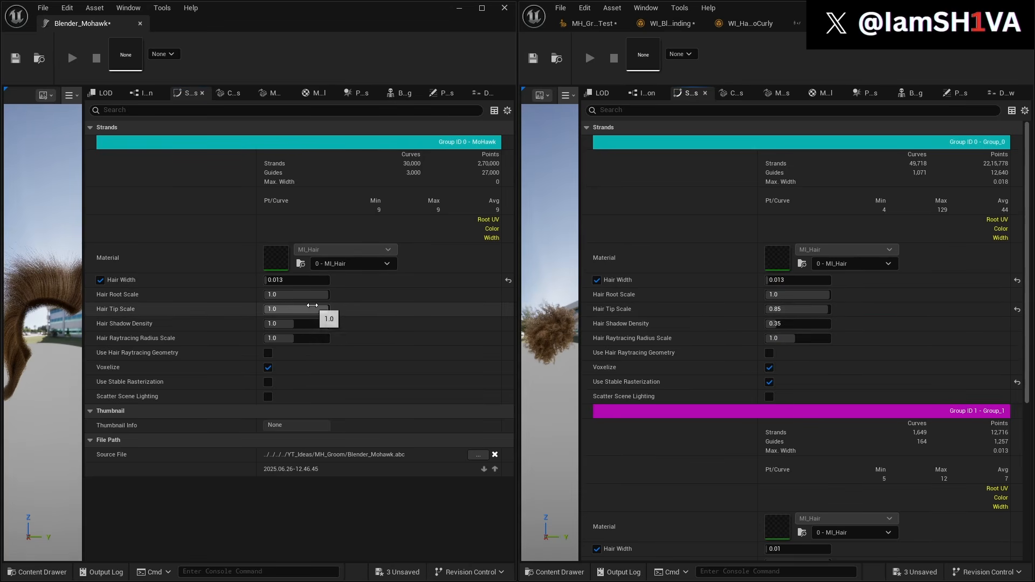
{"action": "right_click", "coordinate": [313, 309]}
{"action": "left_click", "coordinate": [348, 339]}
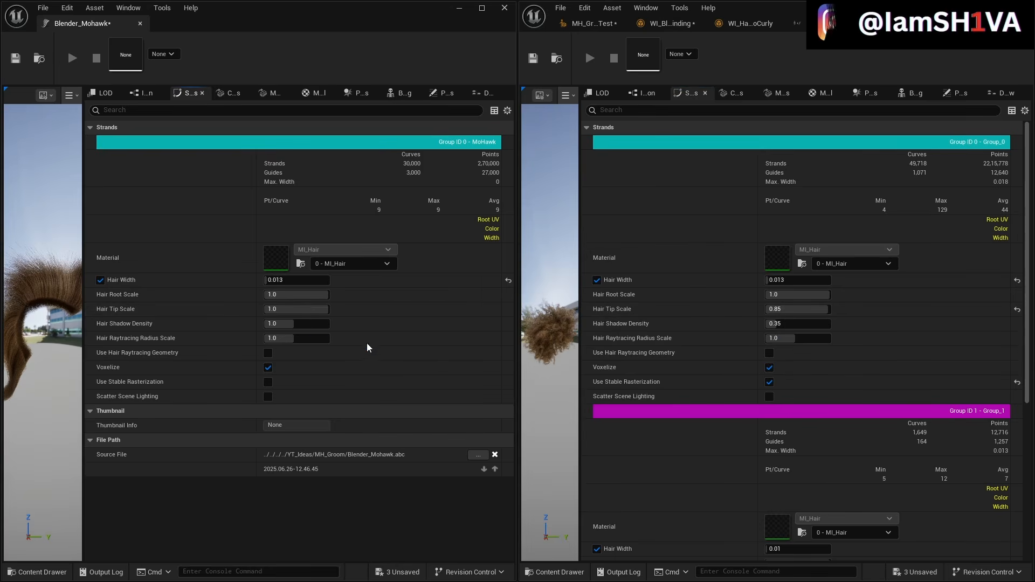
{"action": "left_click", "coordinate": [268, 382]}
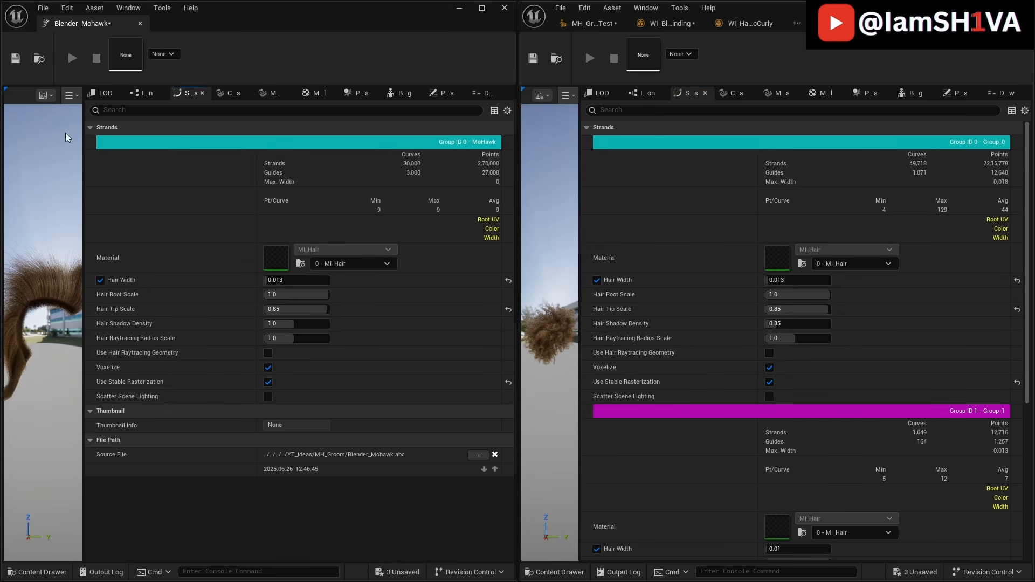
- Add a card asset to the Blender_Mohawk groom and assign it the 1 - MI_Hair_Cards material
{"action": "left_click", "coordinate": [227, 94]}
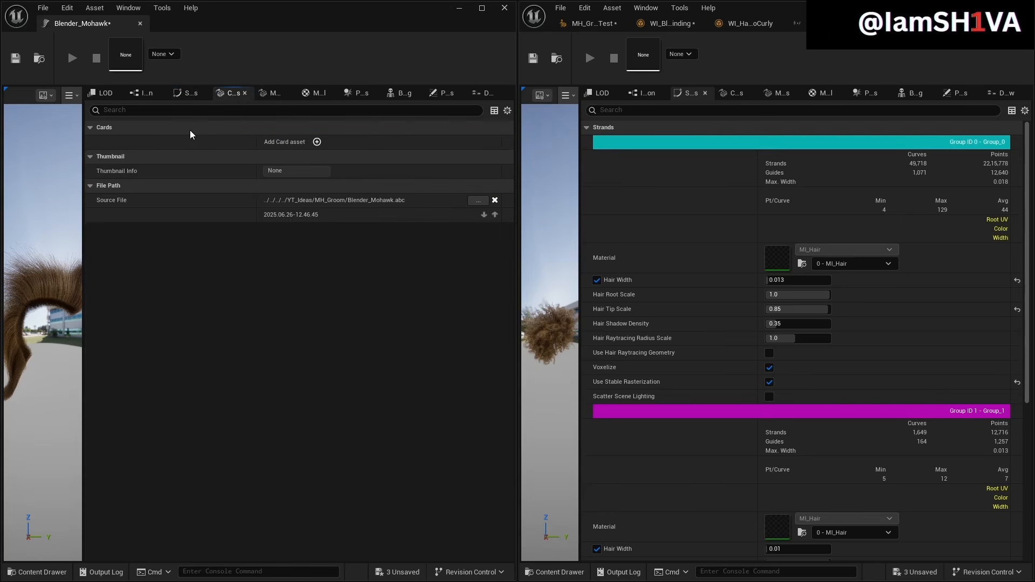
{"action": "left_click", "coordinate": [733, 94]}
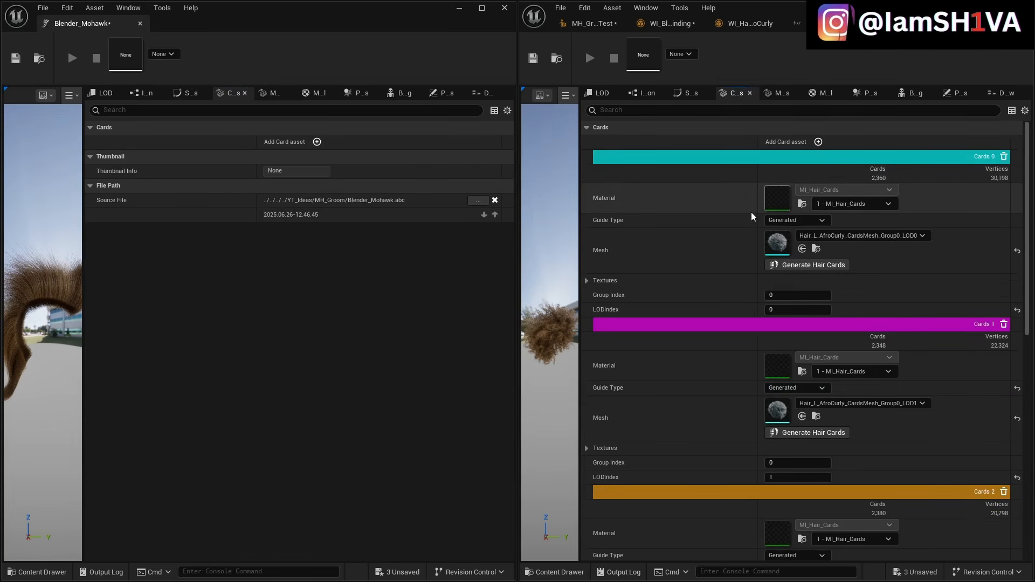
{"action": "left_click", "coordinate": [317, 142]}
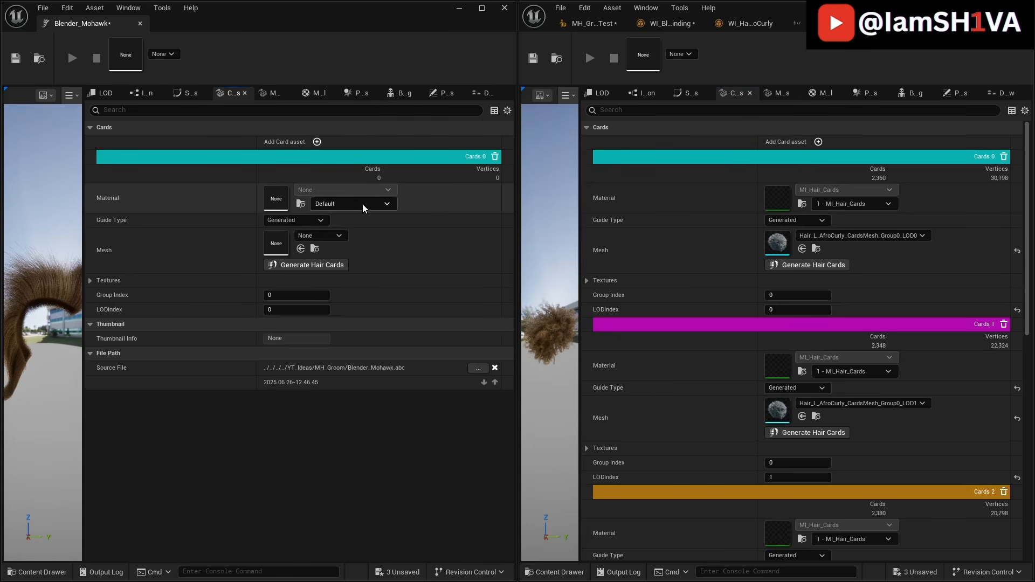
{"action": "left_click", "coordinate": [362, 204]}
{"action": "left_click", "coordinate": [367, 245]}
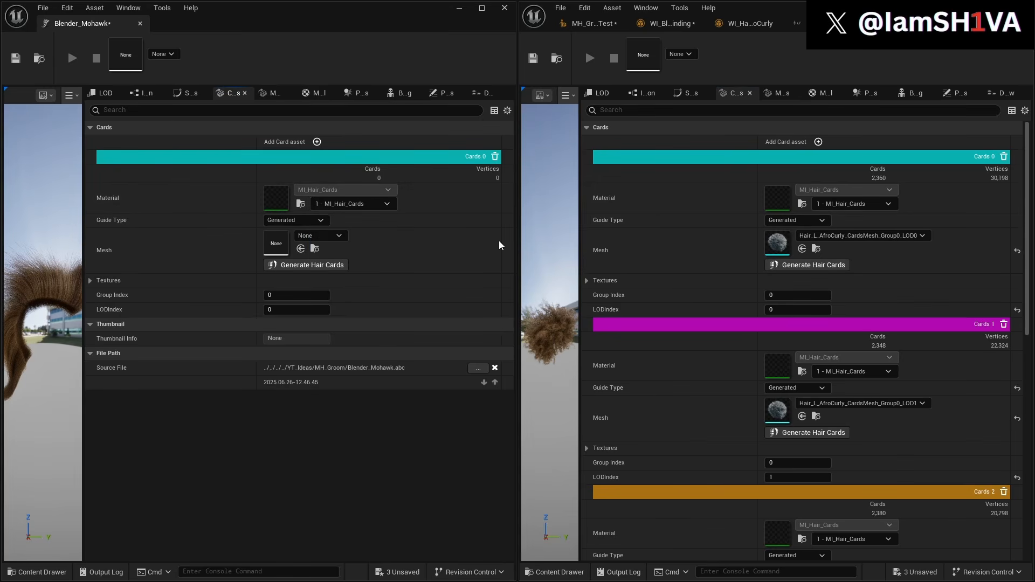
- Generate the Blender_Mohawk_LOD0 hair cards with 2000 cards, 75 textures, 20000 triangles, 10 max flyaways and a 4096 x 4096 atlas
{"action": "left_click", "coordinate": [321, 238]}
{"action": "left_click", "coordinate": [266, 268]}
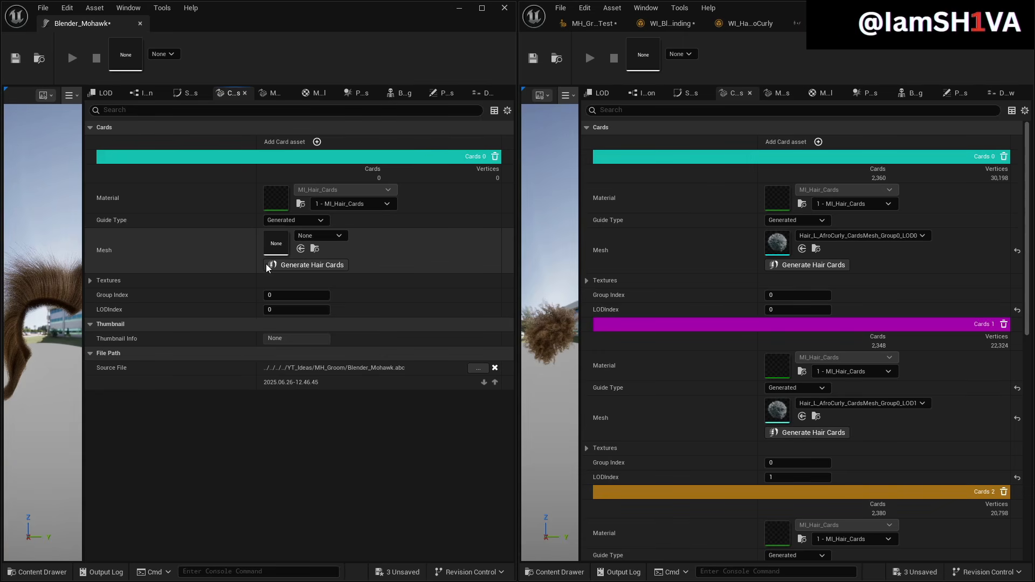
{"action": "left_click", "coordinate": [267, 263]}
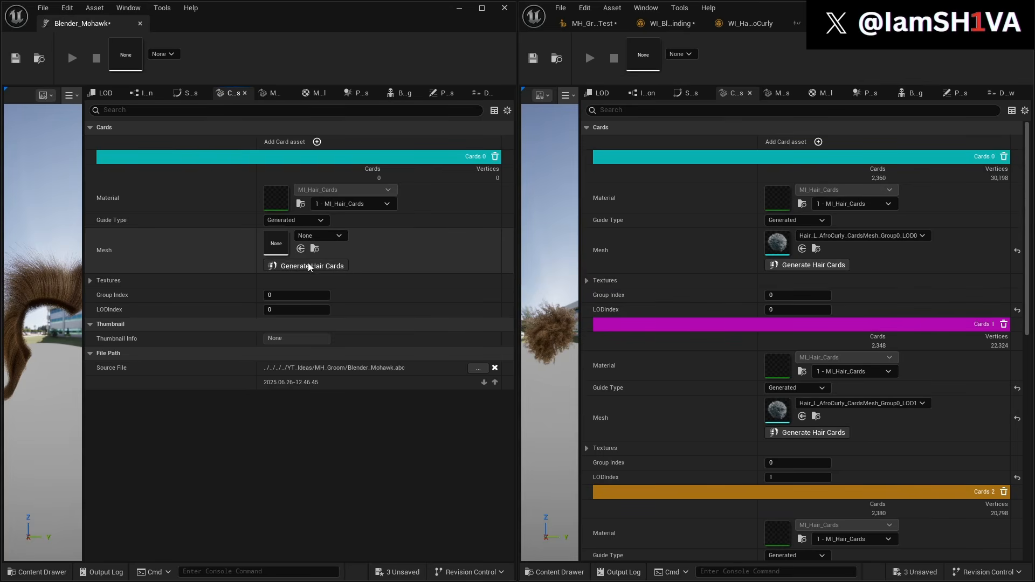
{"action": "scroll", "coordinate": [542, 323], "scroll_direction": "down", "scroll_amount": 5}
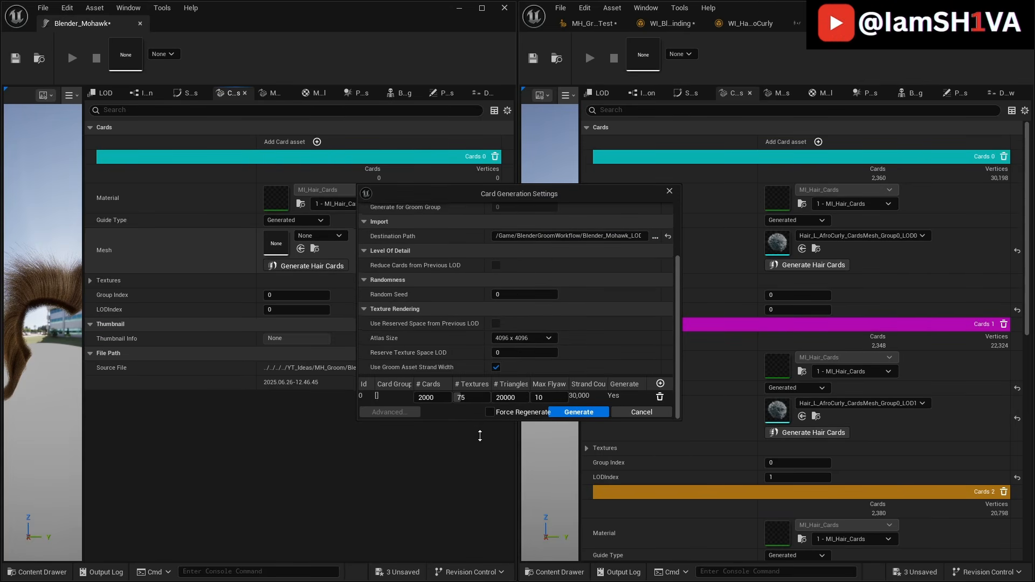
{"action": "left_click_drag", "start_coordinate": [477, 418], "coordinate": [476, 475]}
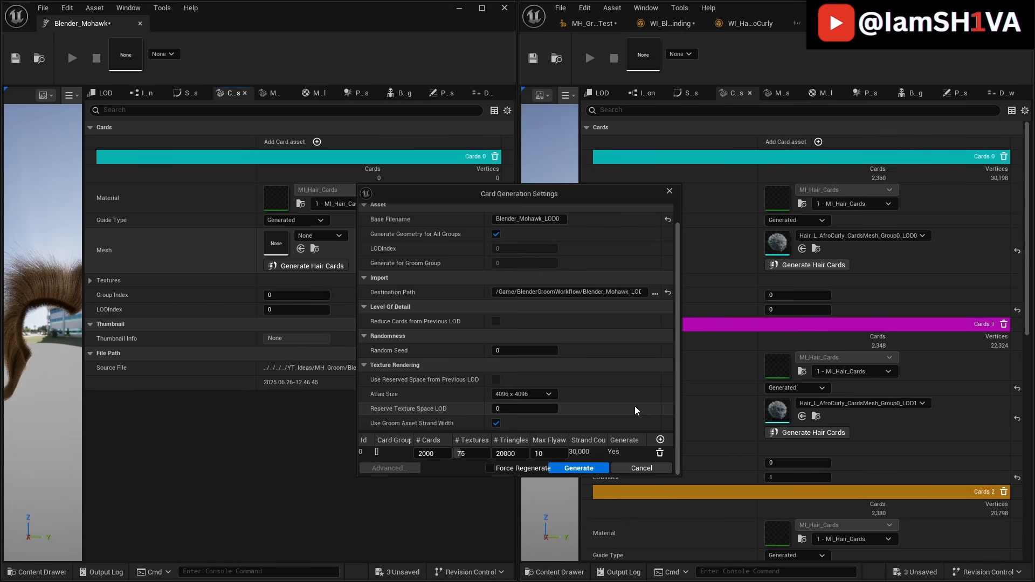
{"action": "left_click", "coordinate": [404, 453]}
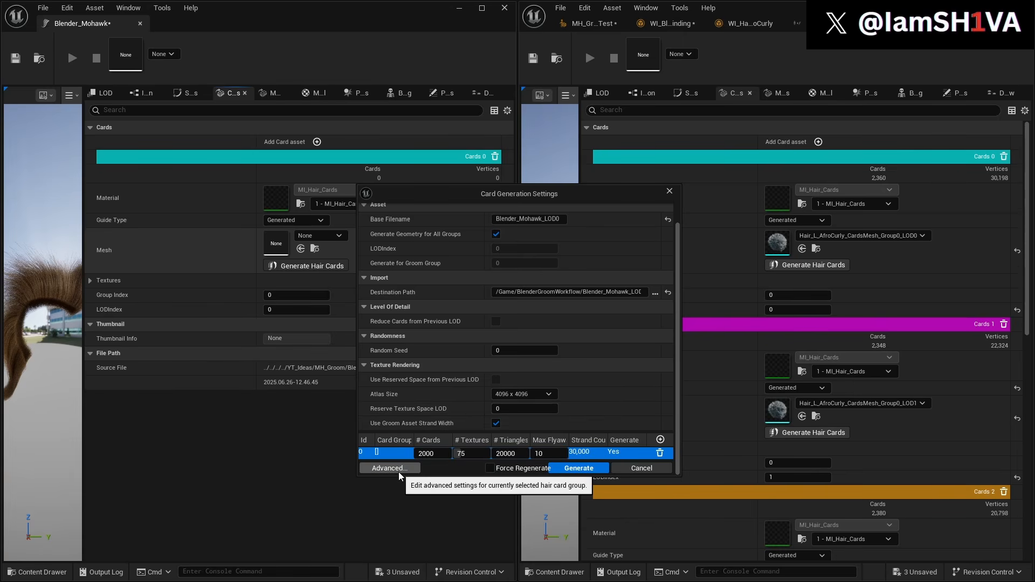
{"action": "left_click", "coordinate": [399, 469]}
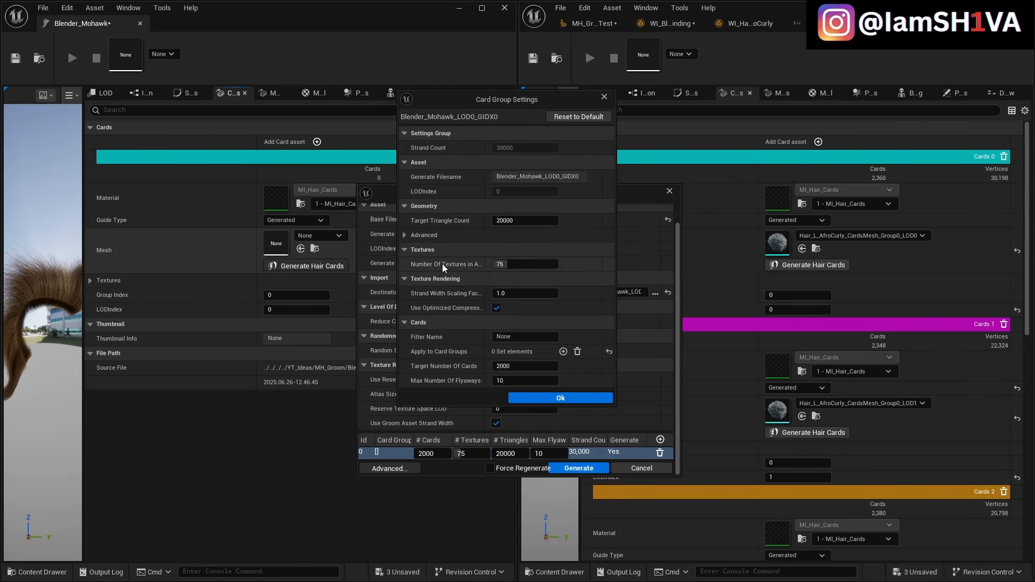
{"action": "left_click", "coordinate": [516, 399]}
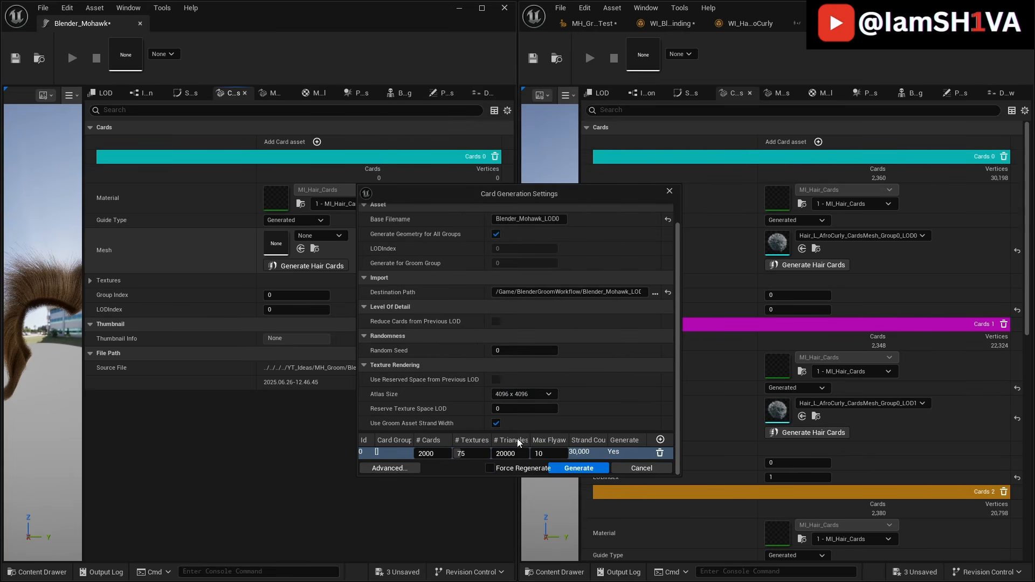
{"action": "left_click", "coordinate": [579, 468]}
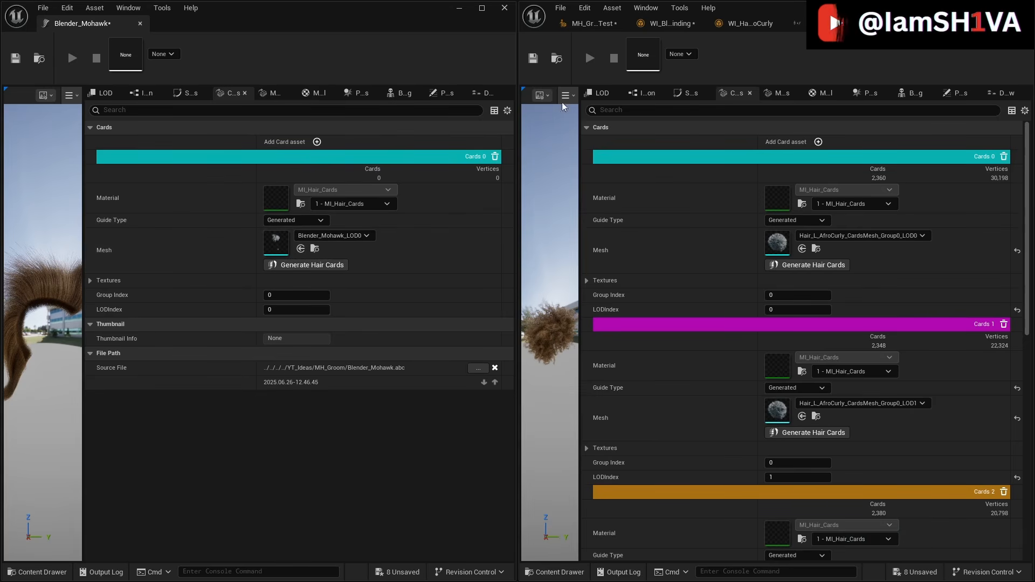
- Add a mesh asset to the Blender_Mohawk groom and assign it the 2 - MI_Hair_Helmet material
{"action": "left_click", "coordinate": [782, 94]}
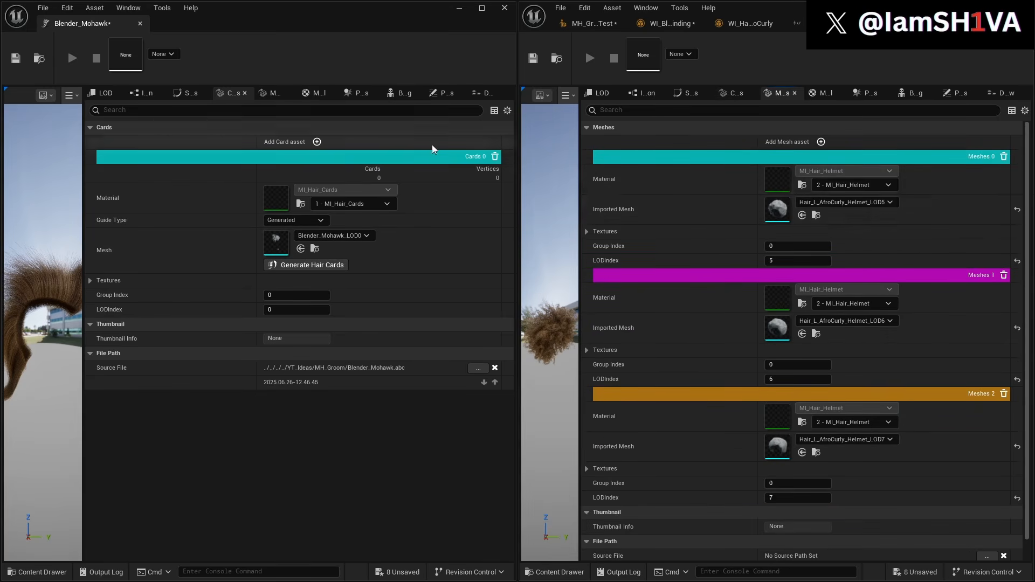
{"action": "left_click", "coordinate": [276, 96]}
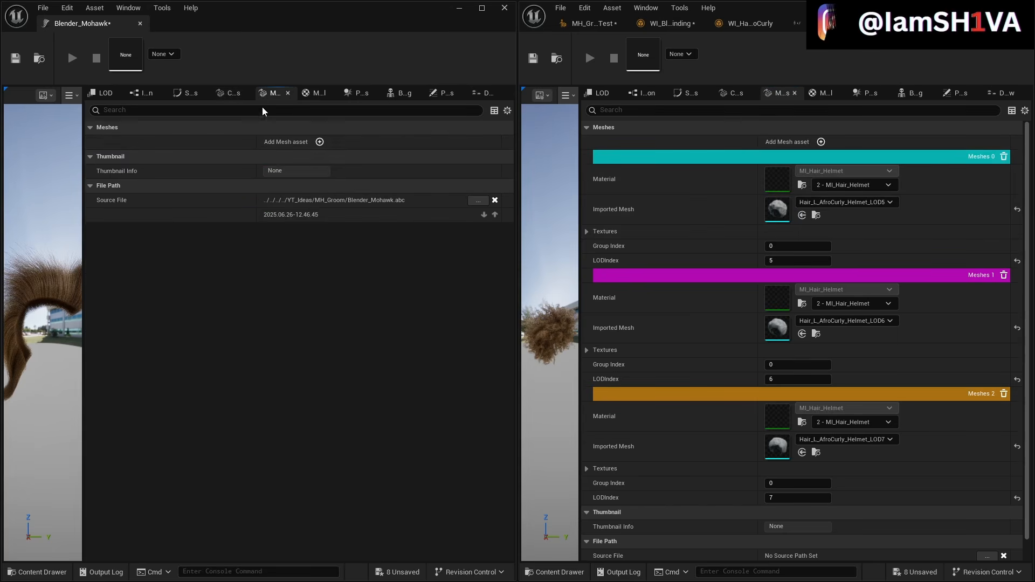
{"action": "left_click", "coordinate": [319, 142]}
{"action": "left_click", "coordinate": [374, 184]}
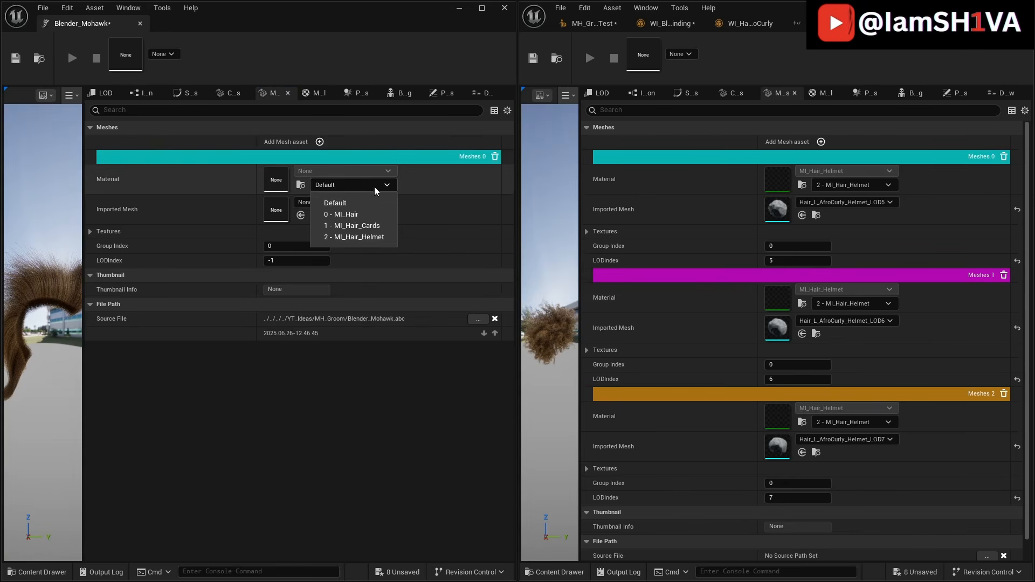
{"action": "left_click", "coordinate": [377, 232]}
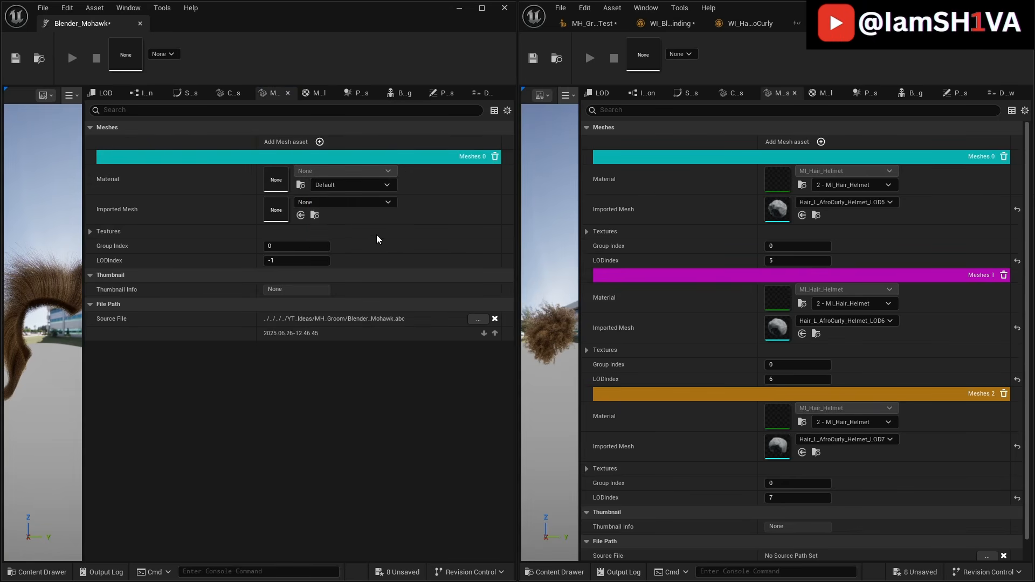
- Copy the Blender_Mohawk_LOD0 mesh from the card asset into the new mesh asset's Imported Mesh
{"action": "left_click", "coordinate": [231, 94]}
{"action": "right_click", "coordinate": [274, 236]}
{"action": "left_click", "coordinate": [306, 258]}
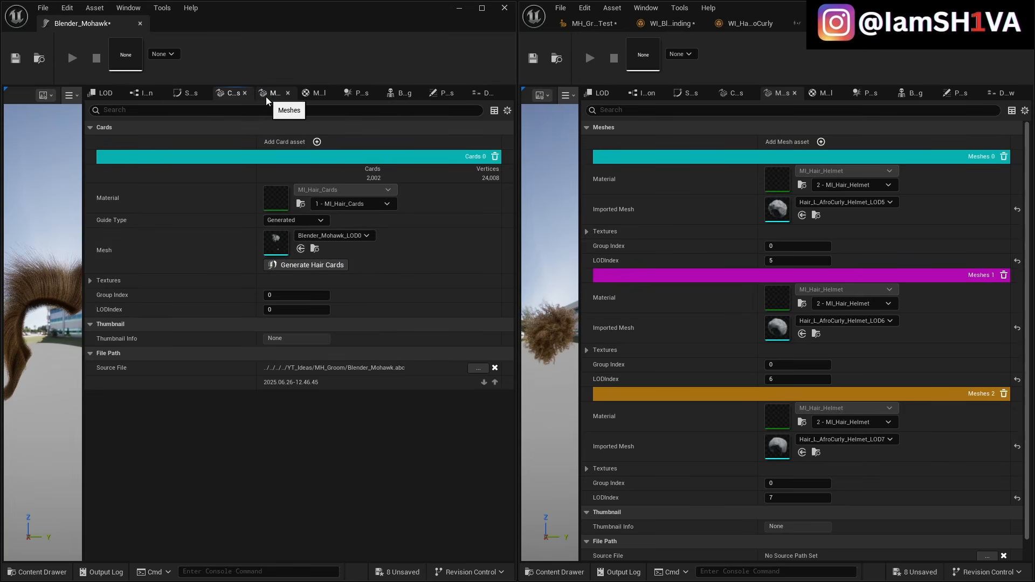
{"action": "left_click", "coordinate": [266, 96]}
{"action": "right_click", "coordinate": [280, 215]}
{"action": "left_click", "coordinate": [306, 246]}
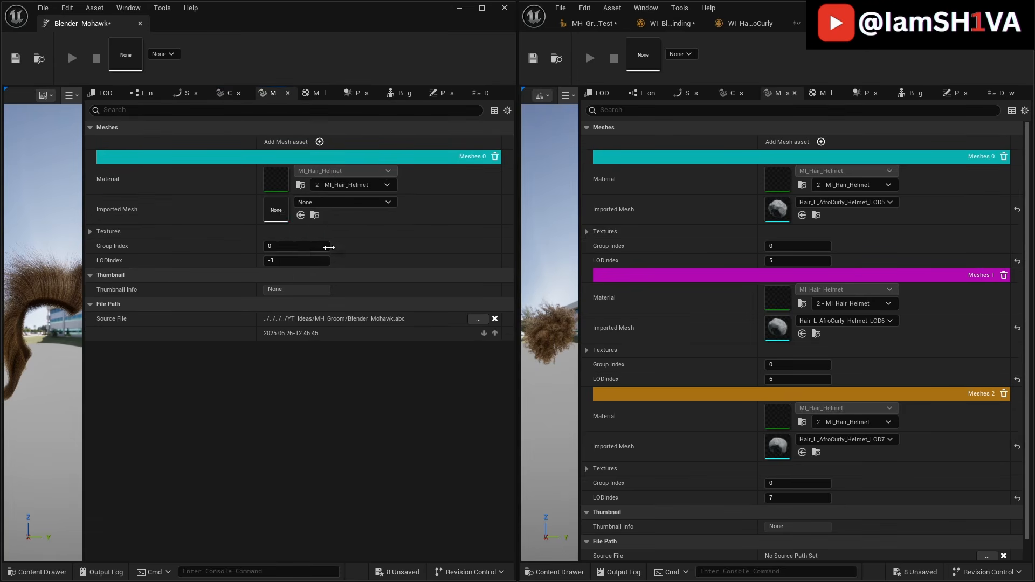
- Check the Blender_Mohawk material slots against Hair_L_AfroCurly, enable Niagara Simulation in its physics settings, and save the groom
{"action": "left_click", "coordinate": [314, 94]}
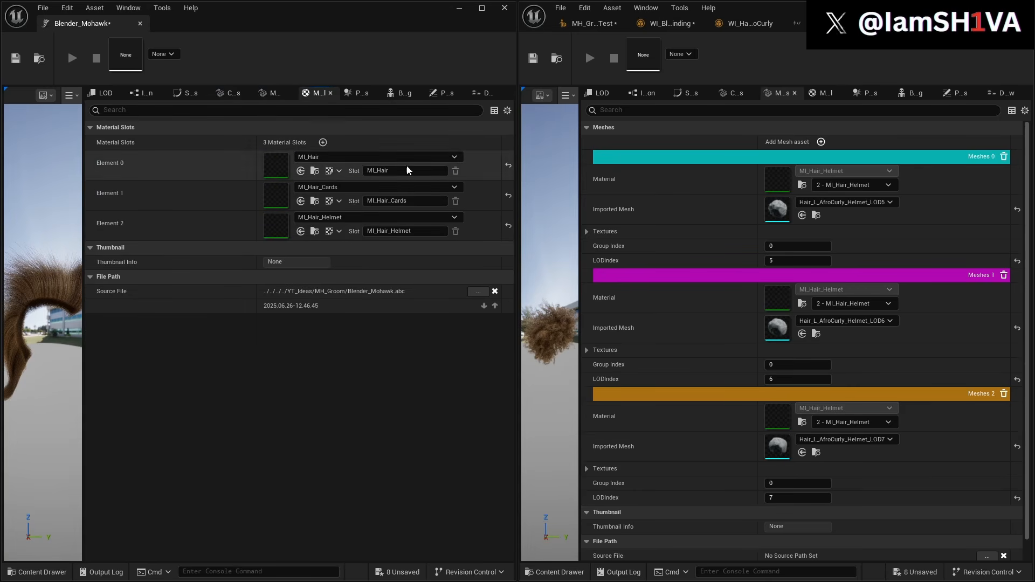
{"action": "left_click", "coordinate": [824, 94]}
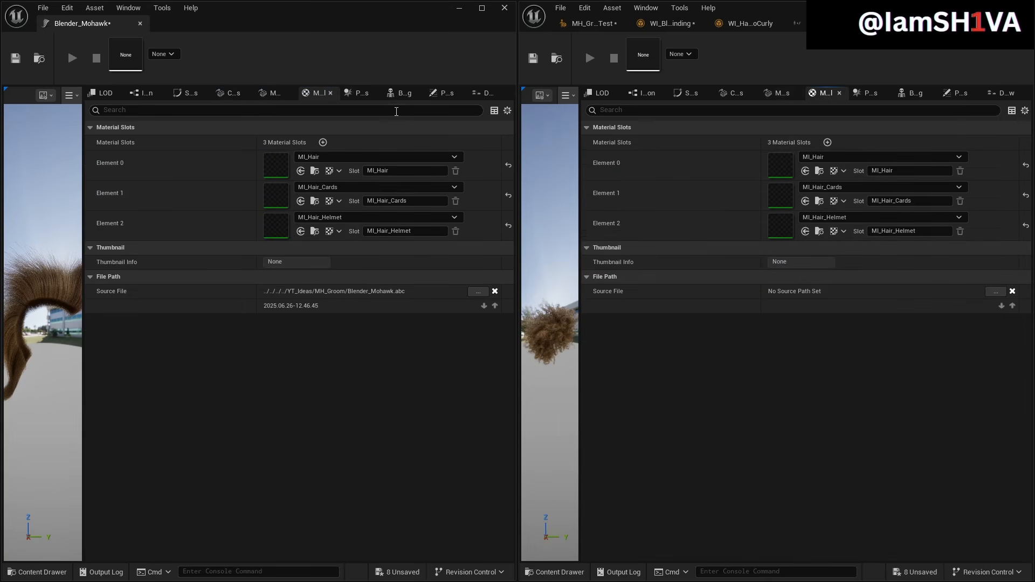
{"action": "left_click", "coordinate": [347, 94]}
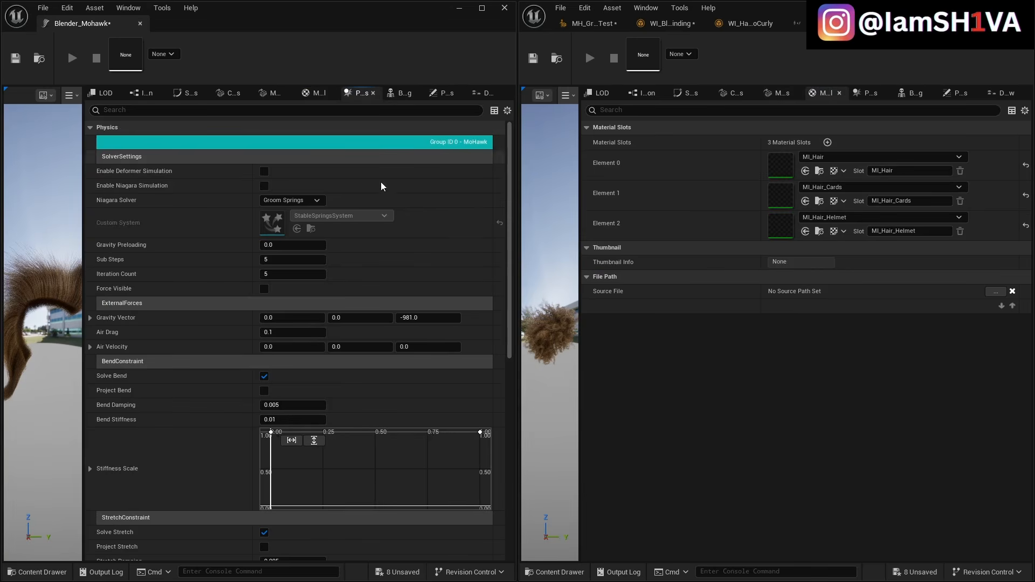
{"action": "left_click", "coordinate": [863, 96]}
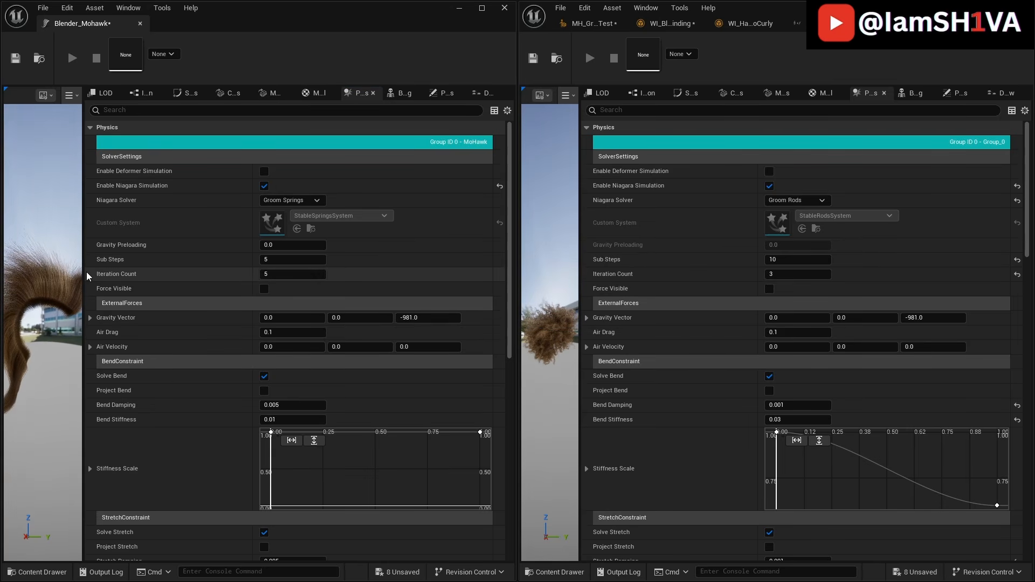
{"action": "left_click_drag", "start_coordinate": [83, 271], "coordinate": [231, 271]}
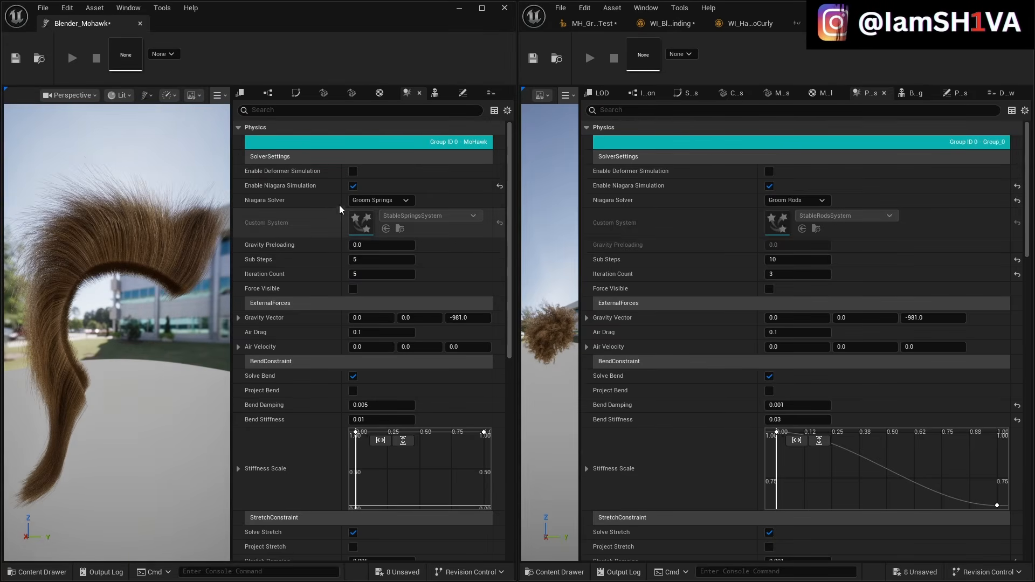
{"action": "left_click", "coordinate": [353, 186]}
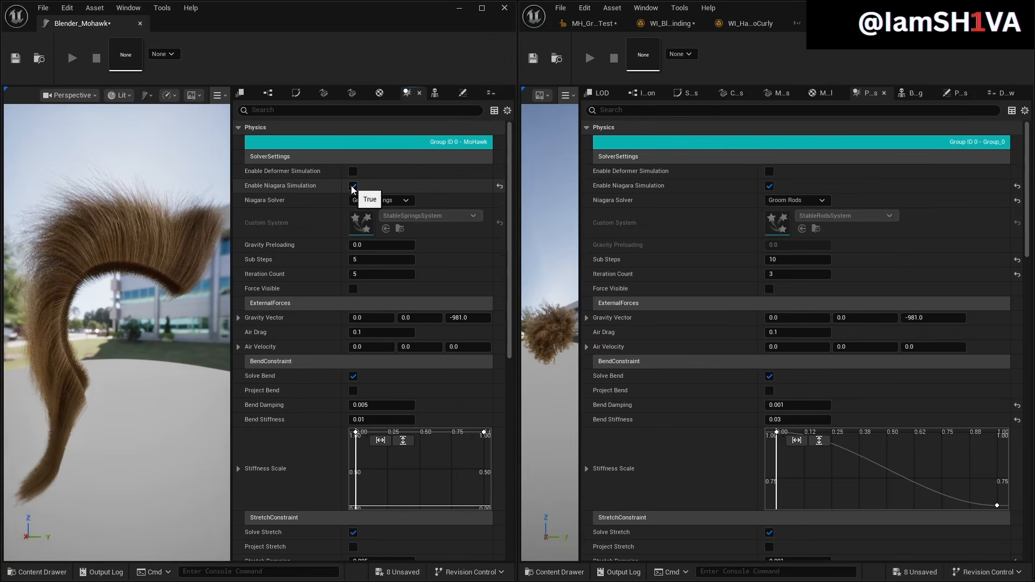
{"action": "left_click", "coordinate": [353, 186]}
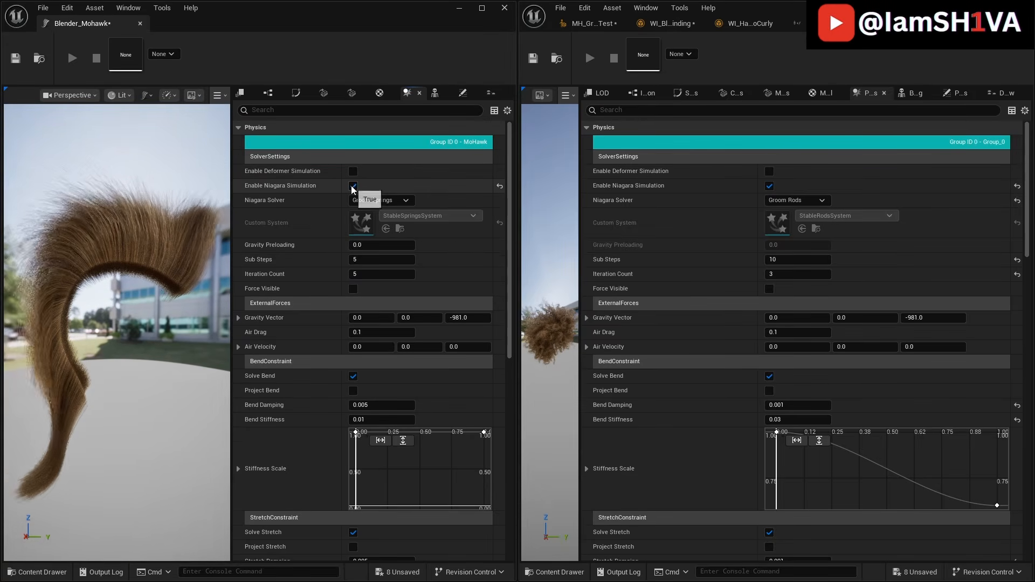
{"action": "left_click", "coordinate": [16, 59]}
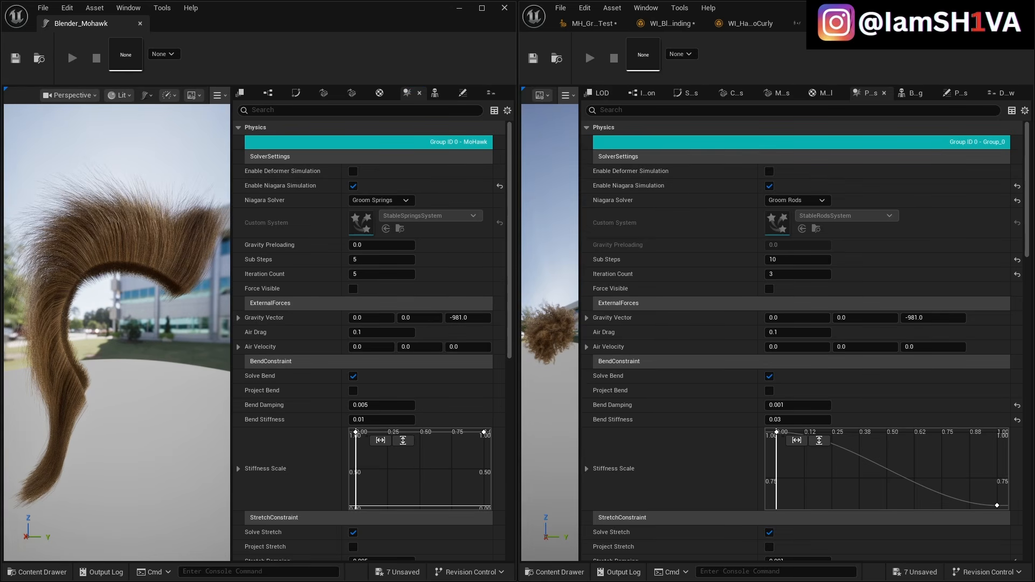
- Close the Hair_L_AfroCurly groom, both groom binding assets and the AfroCurly wardrobe item
{"action": "left_click", "coordinate": [906, 23]}
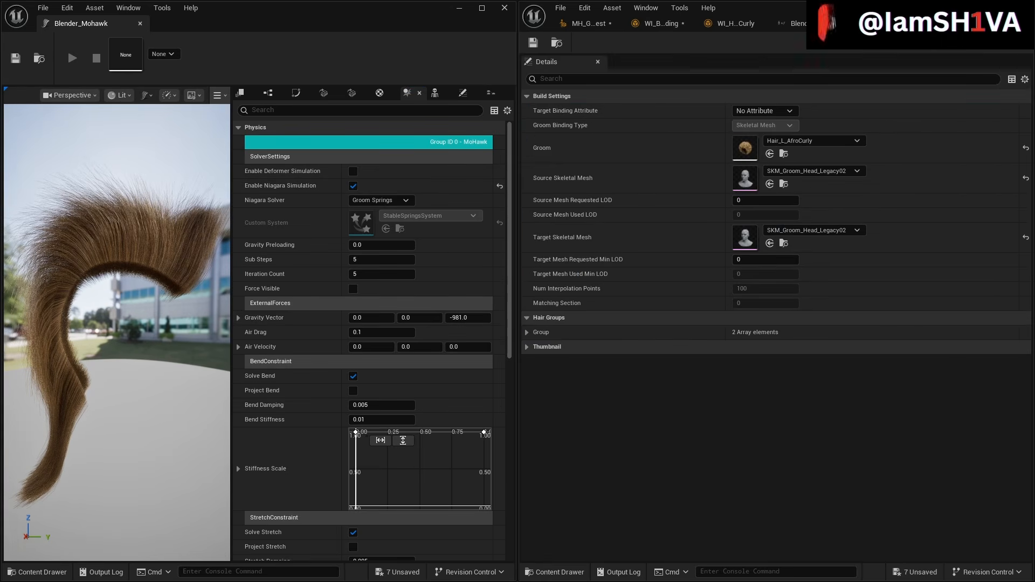
{"action": "left_click", "coordinate": [908, 24]}
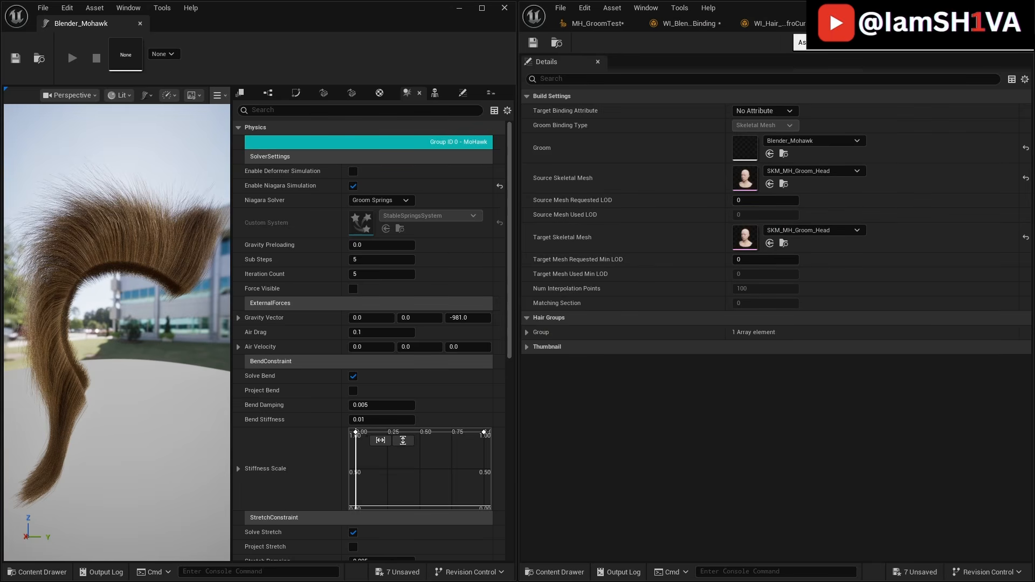
{"action": "left_click", "coordinate": [908, 23]}
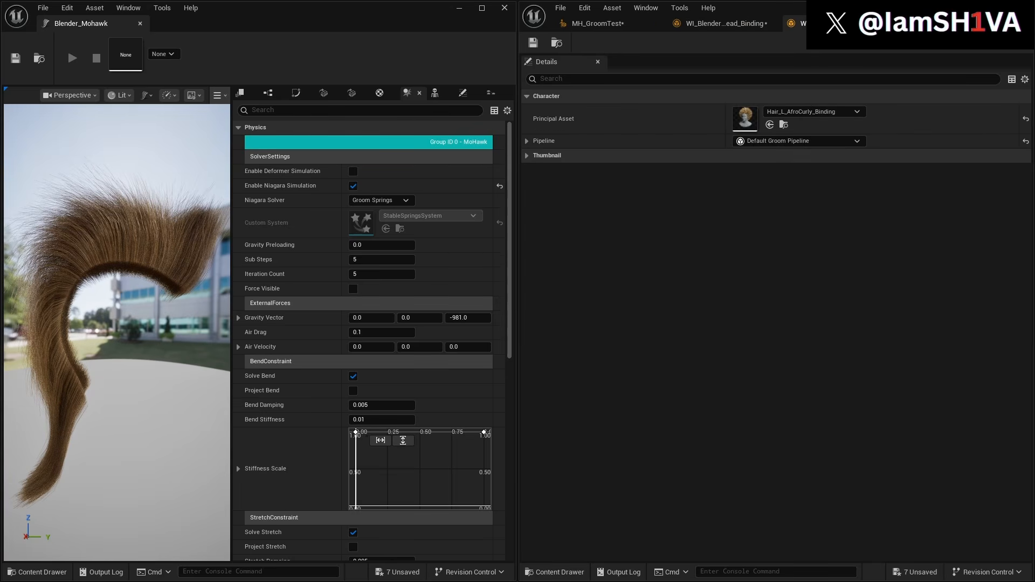
{"action": "left_click", "coordinate": [887, 24]}
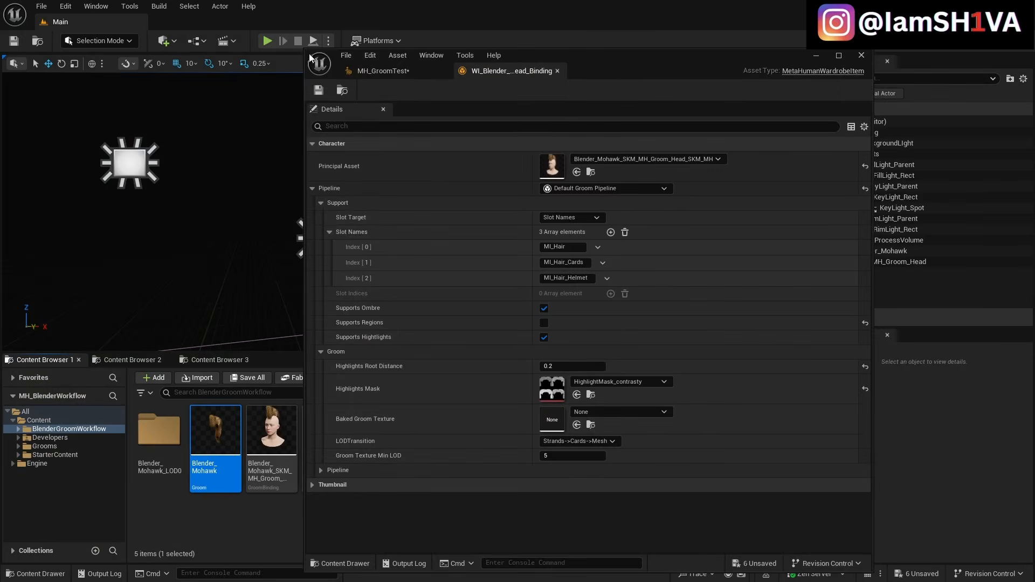
- Bring the MH_GroomTest character forward, maximize its window and save it
{"action": "left_click", "coordinate": [379, 73]}
{"action": "double_click", "coordinate": [618, 70]}
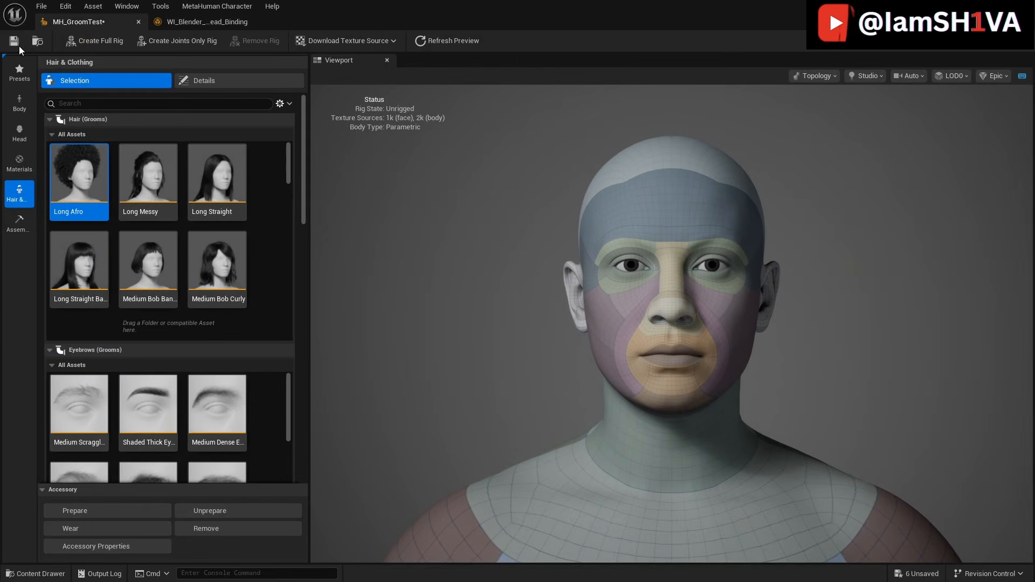
{"action": "left_click", "coordinate": [17, 41]}
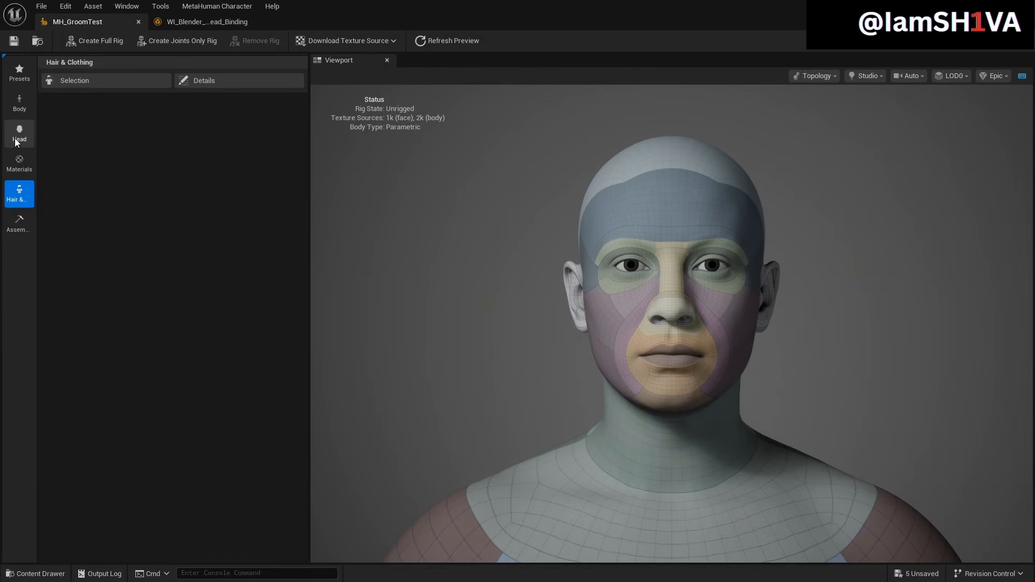
- Put the WI_Blender_Mohawk wardrobe item from the Hair grooms on the MH_GroomTest character
{"action": "left_click", "coordinate": [21, 188]}
{"action": "left_click_drag", "start_coordinate": [288, 156], "coordinate": [277, 302]}
{"action": "left_click", "coordinate": [217, 266]}
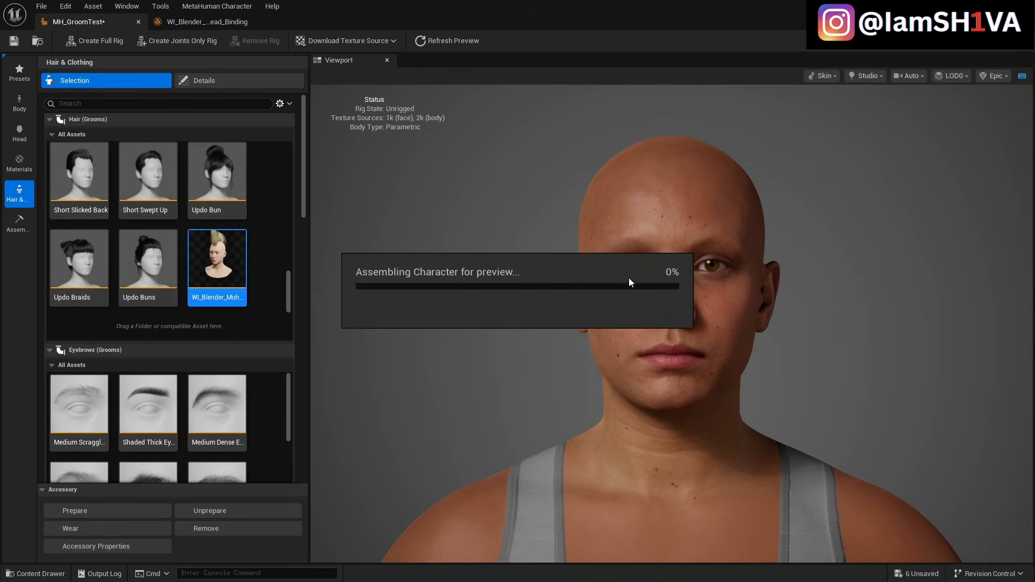
{"action": "left_click_drag", "start_coordinate": [605, 279], "coordinate": [792, 280]}
{"action": "middle_click_drag", "start_coordinate": [672, 302], "coordinate": [672, 395]}
{"action": "right_click_drag", "start_coordinate": [672, 324], "coordinate": [572, 323]}
{"action": "left_click_drag", "start_coordinate": [630, 280], "coordinate": [951, 279]}
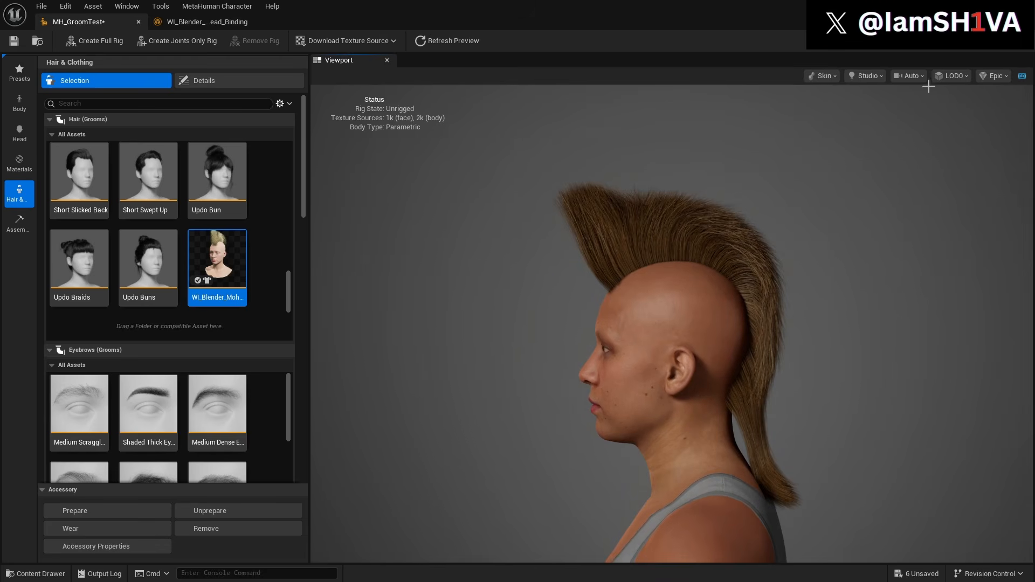
- Open the mohawk groom's override details, try Melanin at 1.0, and reduce it to about 0.63
{"action": "left_click", "coordinate": [205, 79]}
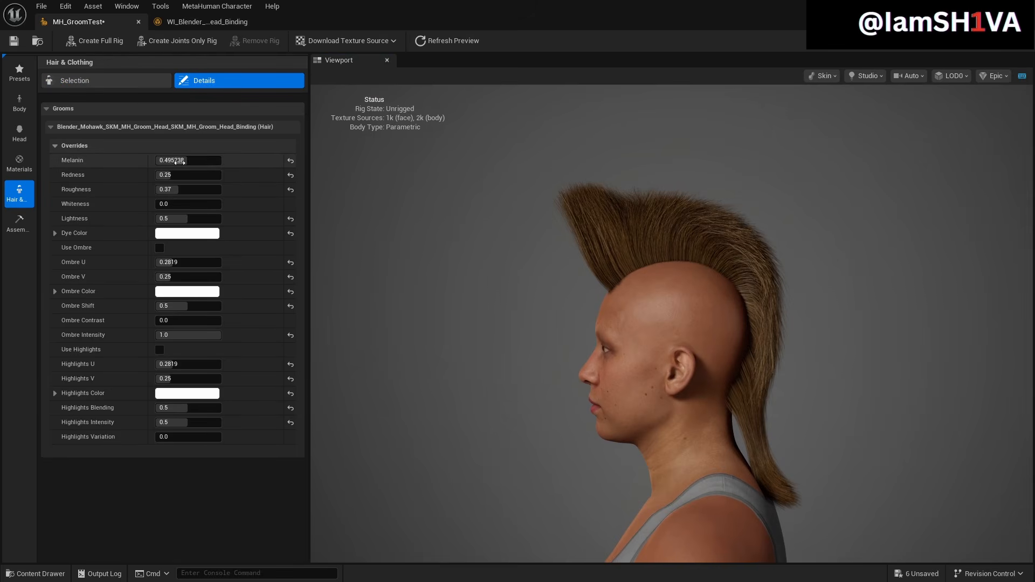
{"action": "type", "text": "1"}
{"action": "key", "text": "Return"}
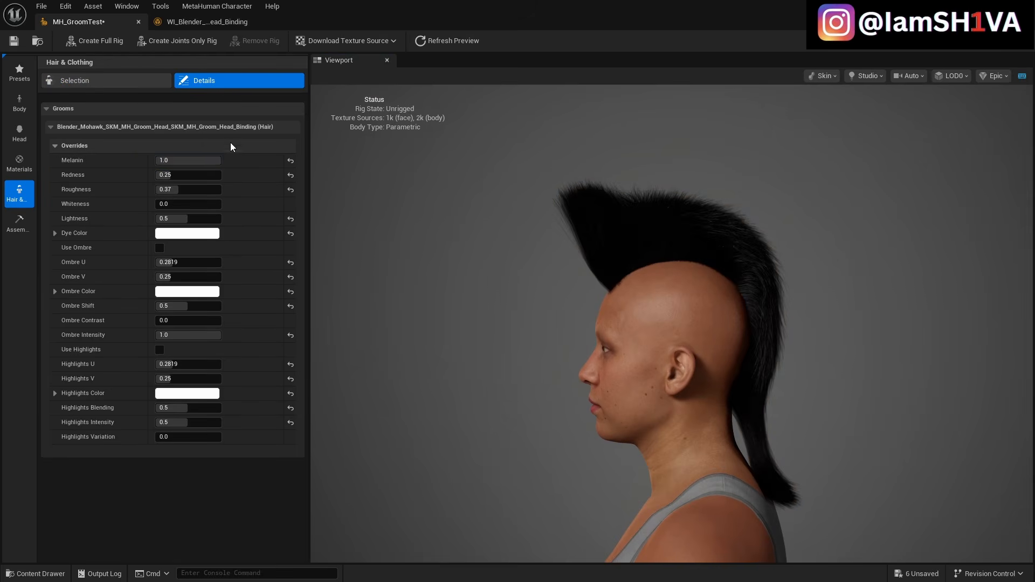
{"action": "mouse_move", "coordinate": [512, 323]}
{"action": "left_mouse_down"}
{"action": "mouse_move", "coordinate": [852, 323]}
{"action": "mouse_move", "coordinate": [512, 323]}
{"action": "left_mouse_up"}
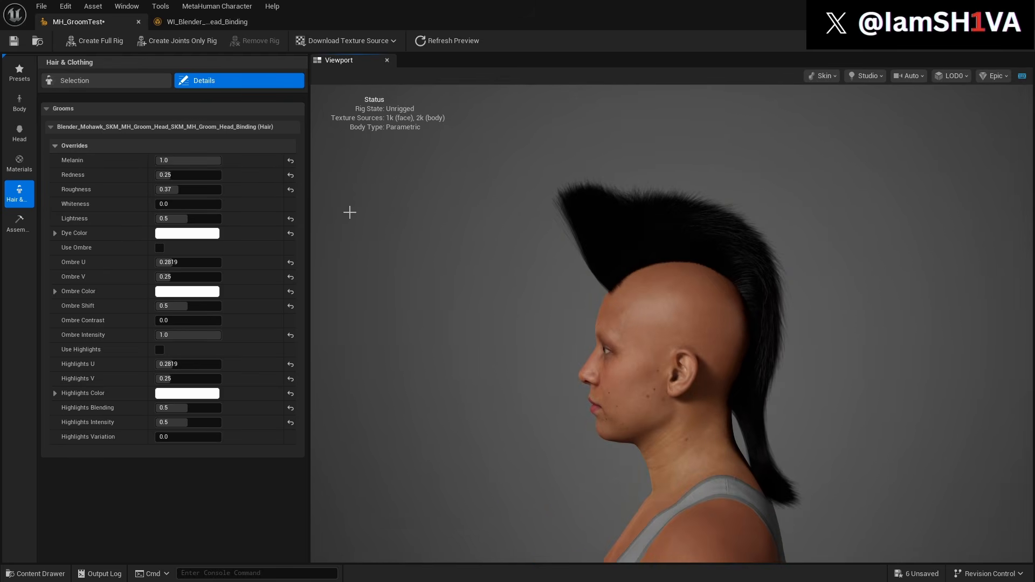
{"action": "left_click_drag", "start_coordinate": [218, 160], "coordinate": [228, 167]}
{"action": "left_click_drag", "start_coordinate": [458, 307], "coordinate": [744, 307]}
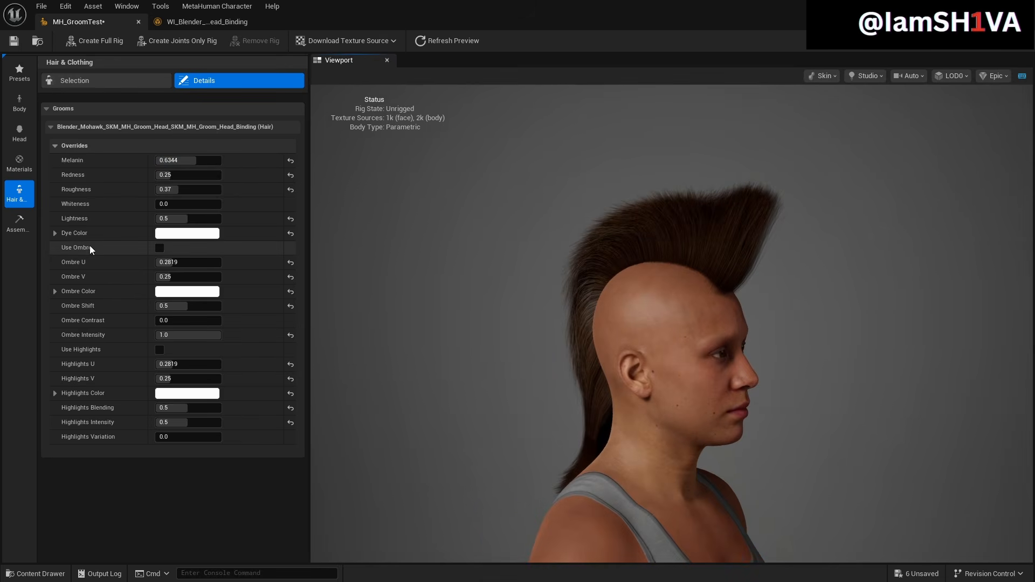
- Set the mohawk's Dye Color to pink
{"action": "left_click", "coordinate": [187, 234]}
{"action": "left_click_drag", "start_coordinate": [245, 303], "coordinate": [264, 292]}
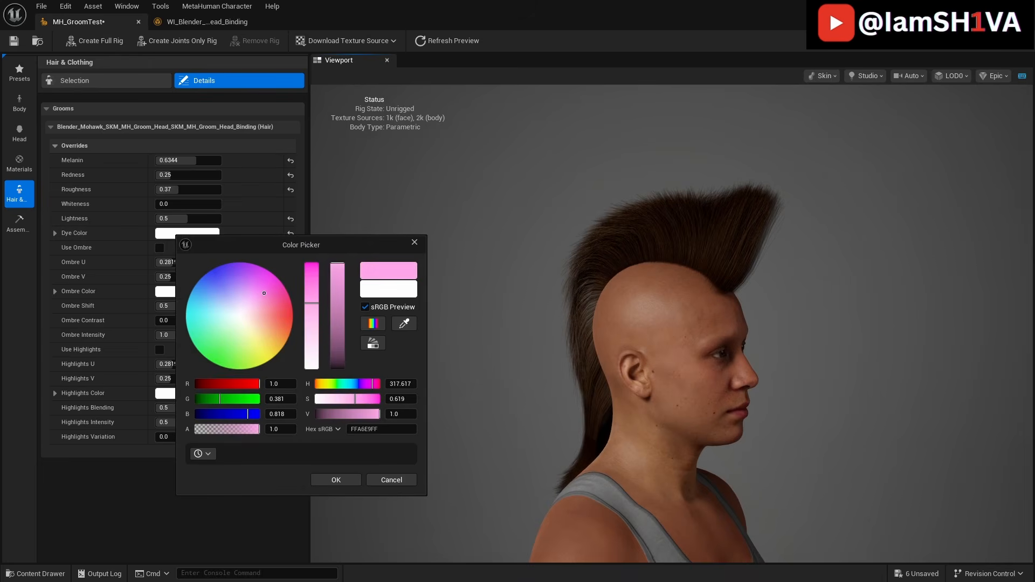
{"action": "left_click", "coordinate": [336, 480]}
{"action": "left_click_drag", "start_coordinate": [354, 284], "coordinate": [620, 284]}
{"action": "left_click_drag", "start_coordinate": [619, 200], "coordinate": [568, 200]}
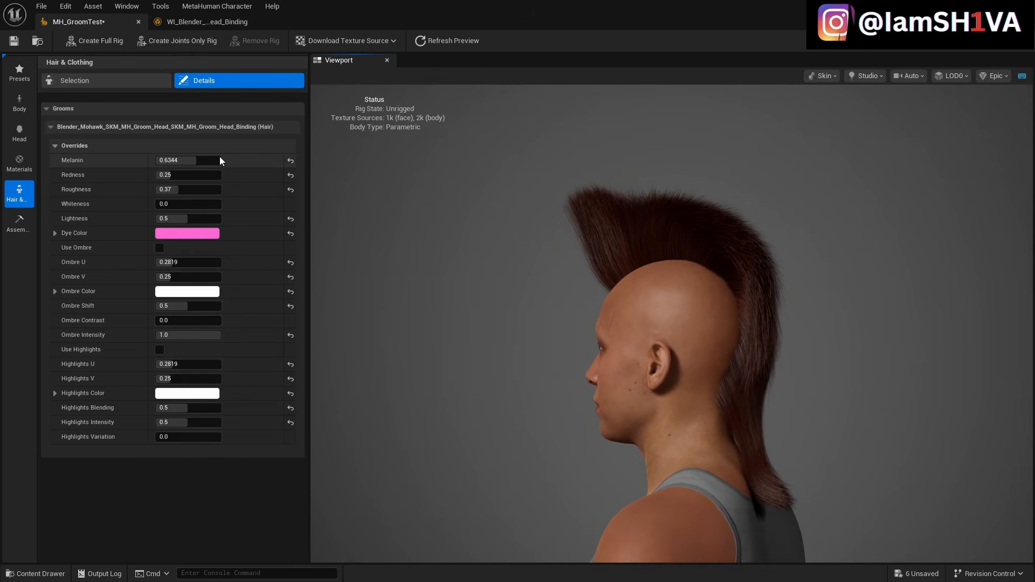
- Lower the mohawk's Melanin to about 0.12 and set its Dye Color to violet
{"action": "mouse_move", "coordinate": [177, 157]}
{"action": "left_mouse_down"}
{"action": "mouse_move", "coordinate": [186, 157]}
{"action": "mouse_move", "coordinate": [168, 160]}
{"action": "left_mouse_up"}
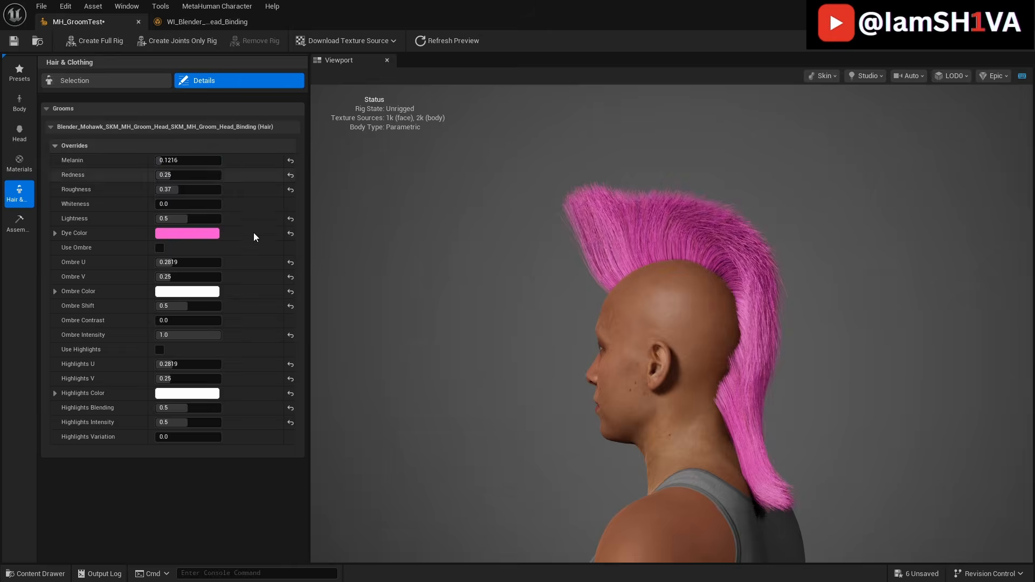
{"action": "left_click", "coordinate": [216, 235]}
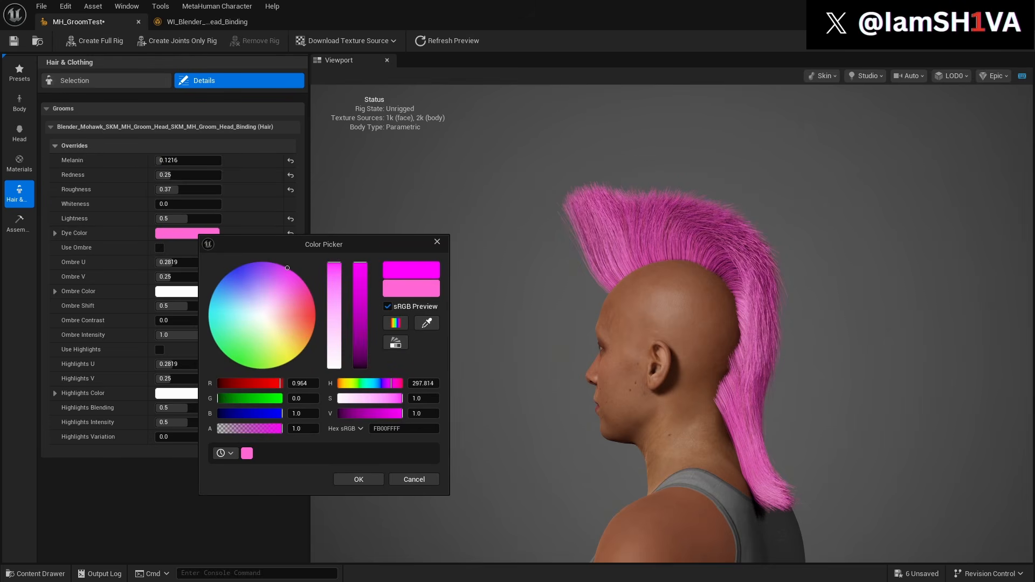
{"action": "left_click", "coordinate": [351, 477]}
{"action": "left_click_drag", "start_coordinate": [389, 341], "coordinate": [485, 341]}
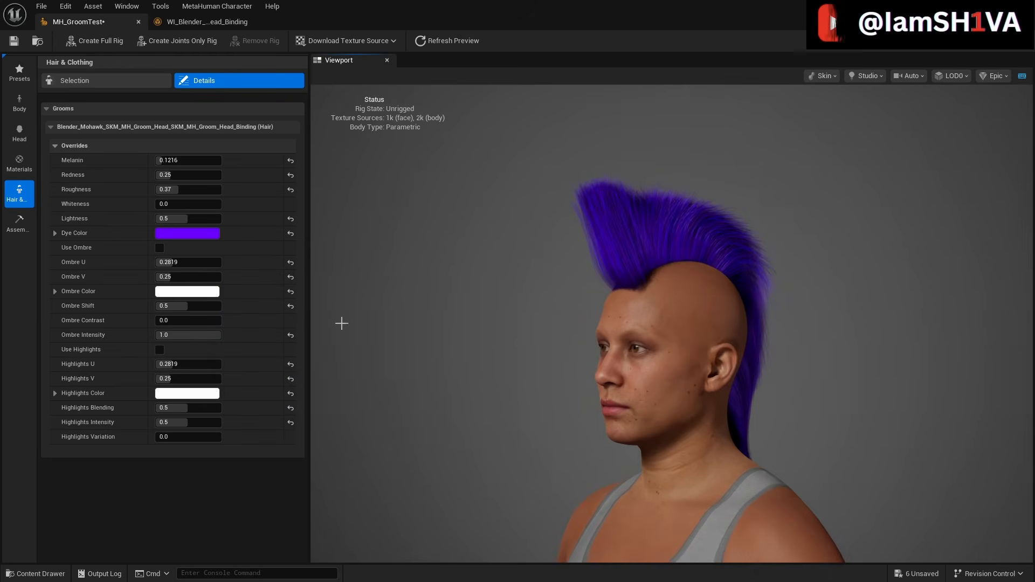
- Enable ombre on the mohawk with Ombre U about 0.50, Ombre V about 0.88 and a pink Ombre Color
{"action": "mouse_move", "coordinate": [167, 262]}
{"action": "left_mouse_down"}
{"action": "mouse_move", "coordinate": [208, 263]}
{"action": "mouse_move", "coordinate": [157, 263]}
{"action": "mouse_move", "coordinate": [175, 262]}
{"action": "mouse_move", "coordinate": [161, 265]}
{"action": "mouse_move", "coordinate": [164, 279]}
{"action": "left_mouse_up"}
{"action": "left_click", "coordinate": [160, 249]}
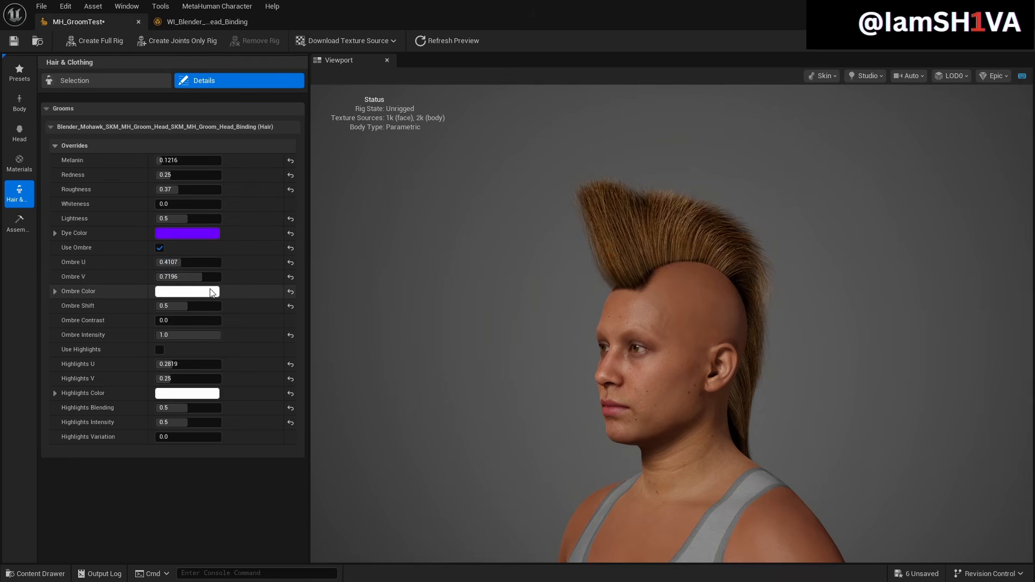
{"action": "left_click", "coordinate": [189, 292]}
{"action": "left_click", "coordinate": [290, 321]}
{"action": "left_click", "coordinate": [349, 519]}
{"action": "mouse_move", "coordinate": [186, 262]}
{"action": "left_mouse_down"}
{"action": "mouse_move", "coordinate": [172, 262]}
{"action": "mouse_move", "coordinate": [214, 277]}
{"action": "mouse_move", "coordinate": [174, 263]}
{"action": "left_mouse_up"}
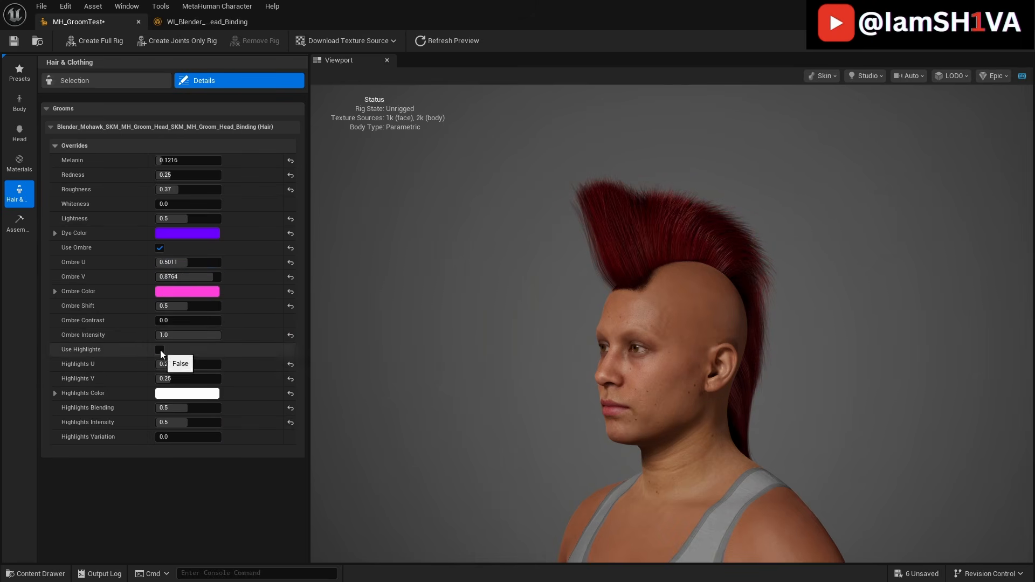
- Enable highlights on the mohawk and set the Highlights Color to blue 0096FFFF
{"action": "left_click", "coordinate": [160, 350]}
{"action": "left_click", "coordinate": [186, 393]}
{"action": "left_click_drag", "start_coordinate": [267, 318], "coordinate": [206, 317]}
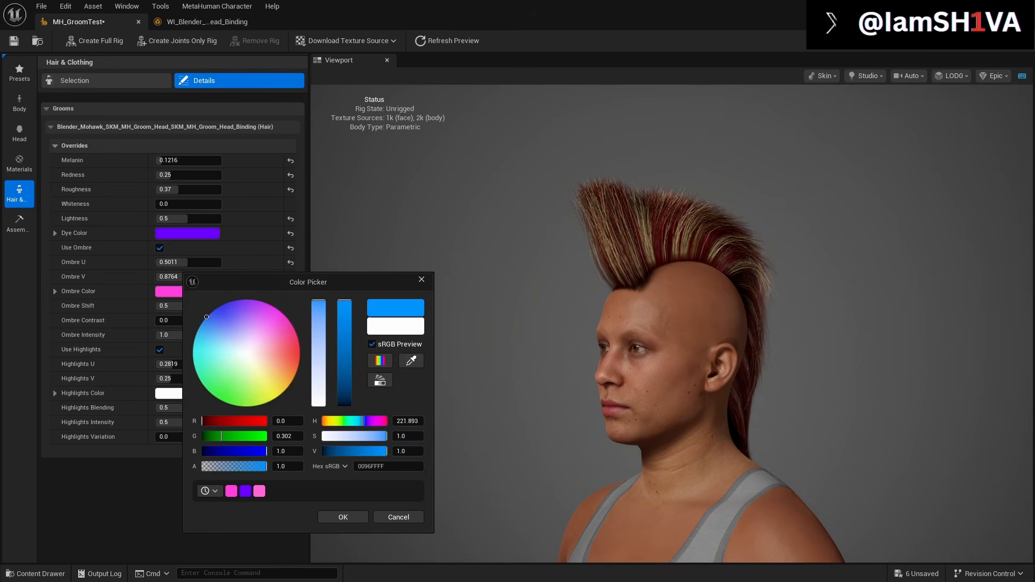
{"action": "left_click", "coordinate": [342, 517]}
{"action": "left_click_drag", "start_coordinate": [674, 323], "coordinate": [939, 324]}
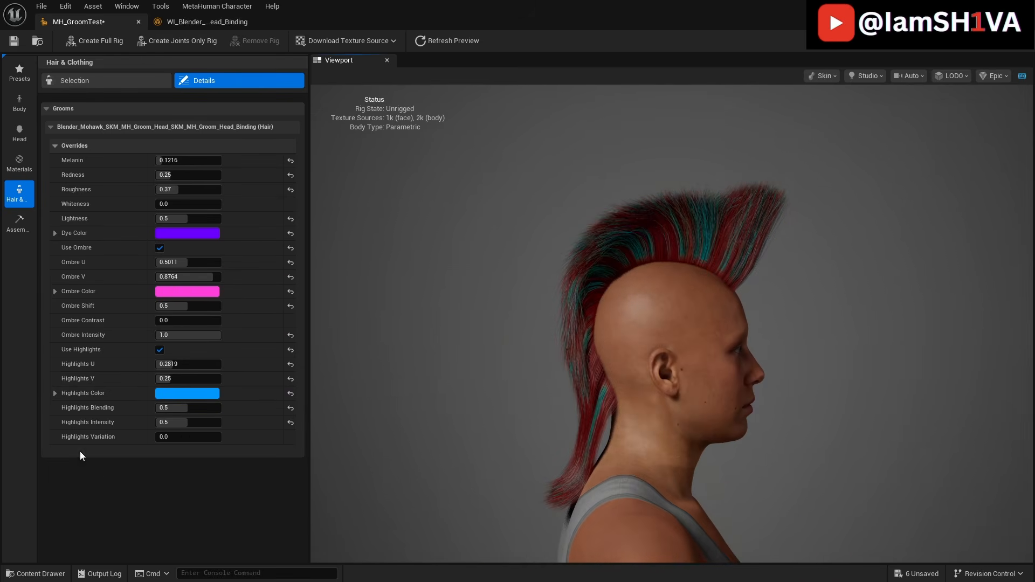
- Preview the coloured mohawk at different levels of detail
{"action": "left_click", "coordinate": [960, 78]}
{"action": "left_click", "coordinate": [970, 212]}
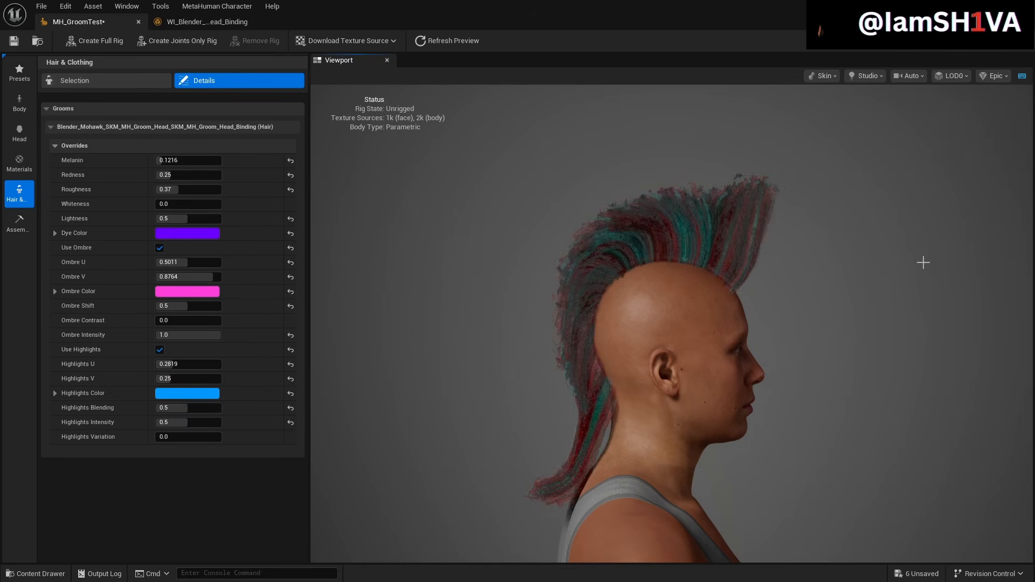
{"action": "mouse_move", "coordinate": [859, 286]}
{"action": "left_mouse_down"}
{"action": "mouse_move", "coordinate": [755, 286]}
{"action": "mouse_move", "coordinate": [871, 286]}
{"action": "left_mouse_up"}
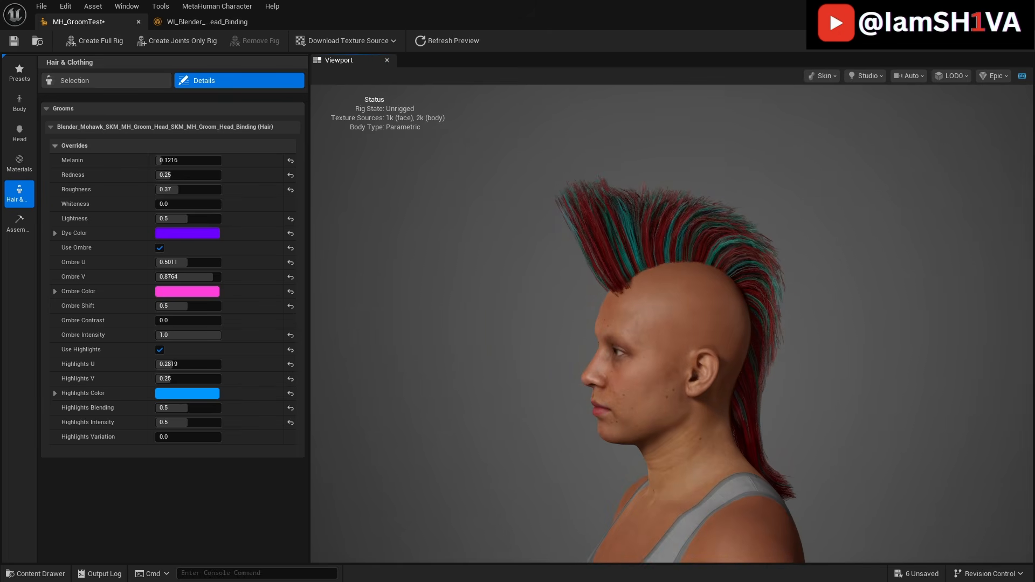
{"action": "left_click", "coordinate": [952, 76]}
{"action": "left_click", "coordinate": [965, 222]}
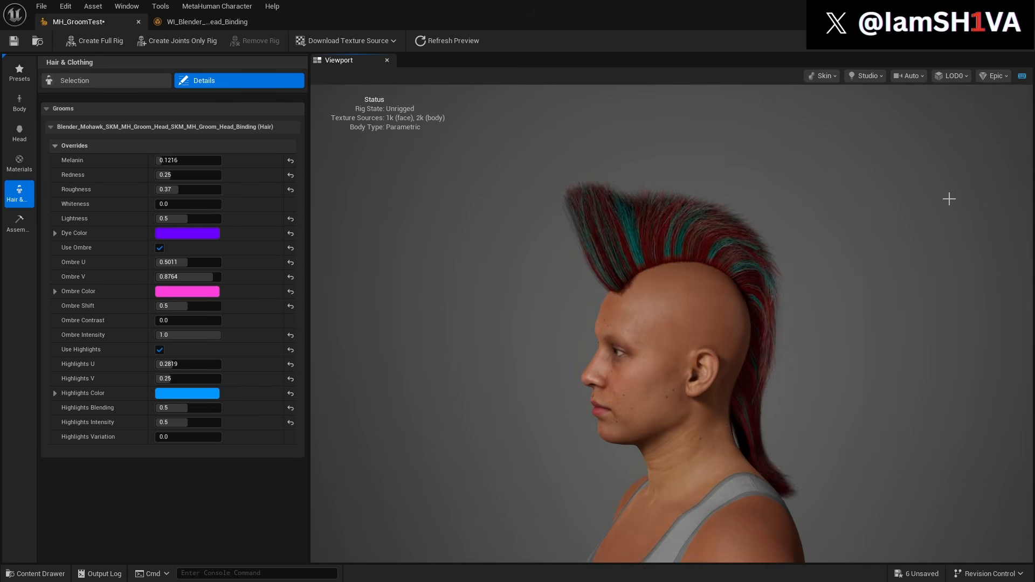
{"action": "left_click", "coordinate": [953, 76]}
{"action": "left_click", "coordinate": [969, 214]}
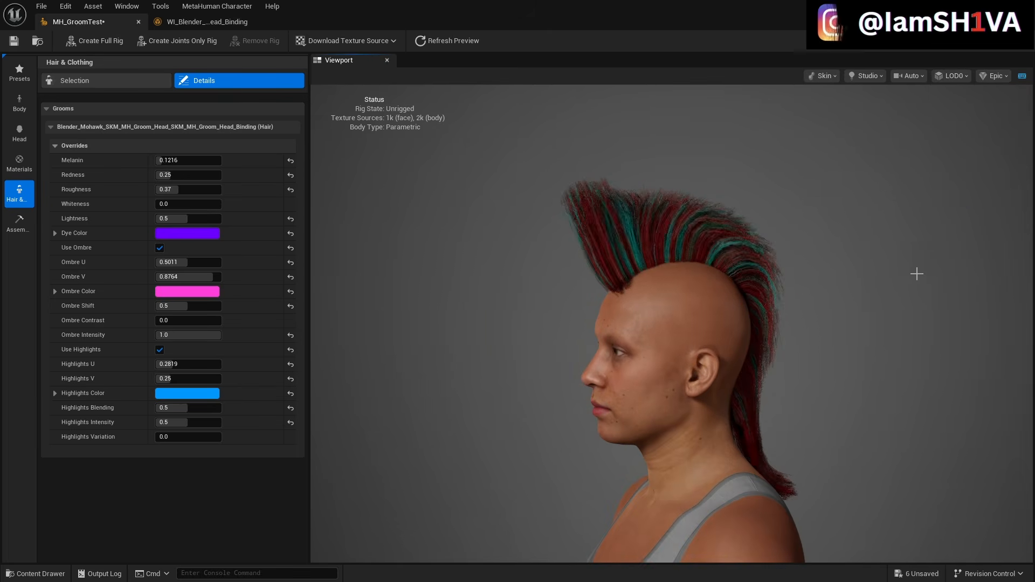
- Save the MH_GroomTest character with its recoloured mohawk
{"action": "left_click_drag", "start_coordinate": [561, 323], "coordinate": [944, 324]}
{"action": "middle_click_drag", "start_coordinate": [905, 288], "coordinate": [869, 232]}
{"action": "left_click_drag", "start_coordinate": [836, 271], "coordinate": [975, 271]}
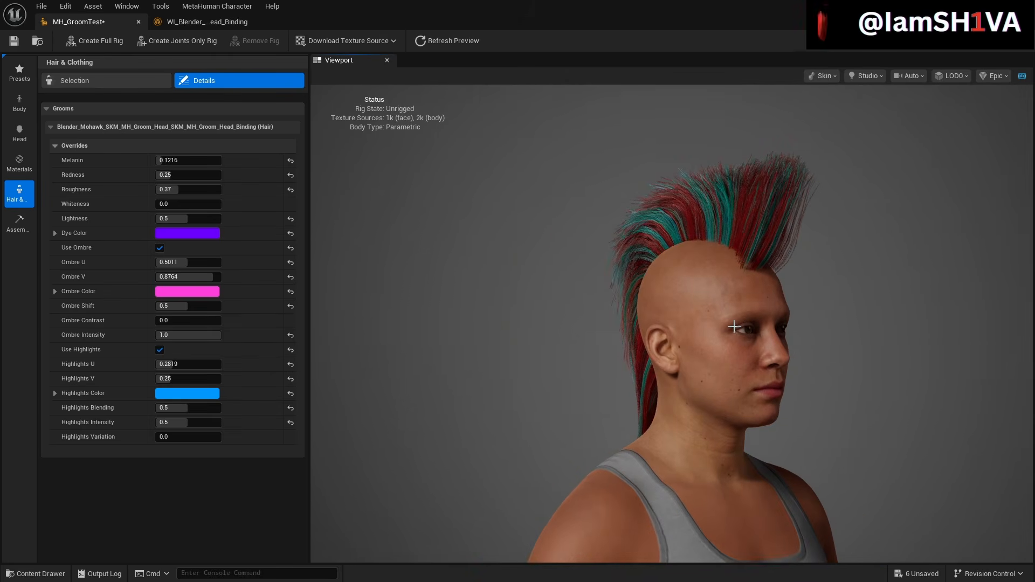
{"action": "left_click", "coordinate": [14, 41]}
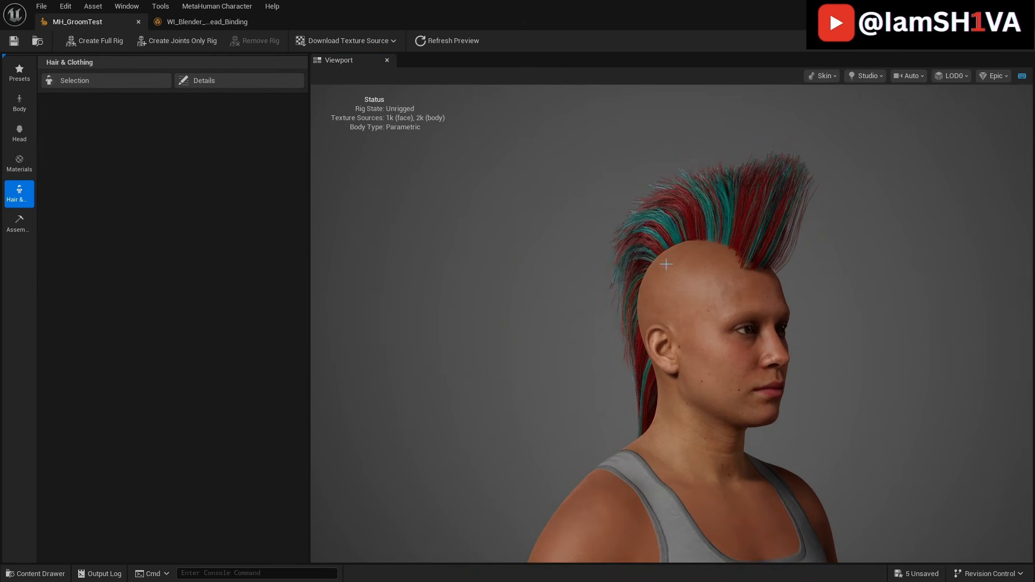
- Initialize the character from the Ada preset
{"action": "left_click_drag", "start_coordinate": [666, 264], "coordinate": [976, 296]}
{"action": "left_click", "coordinate": [18, 165]}
{"action": "left_click", "coordinate": [15, 198]}
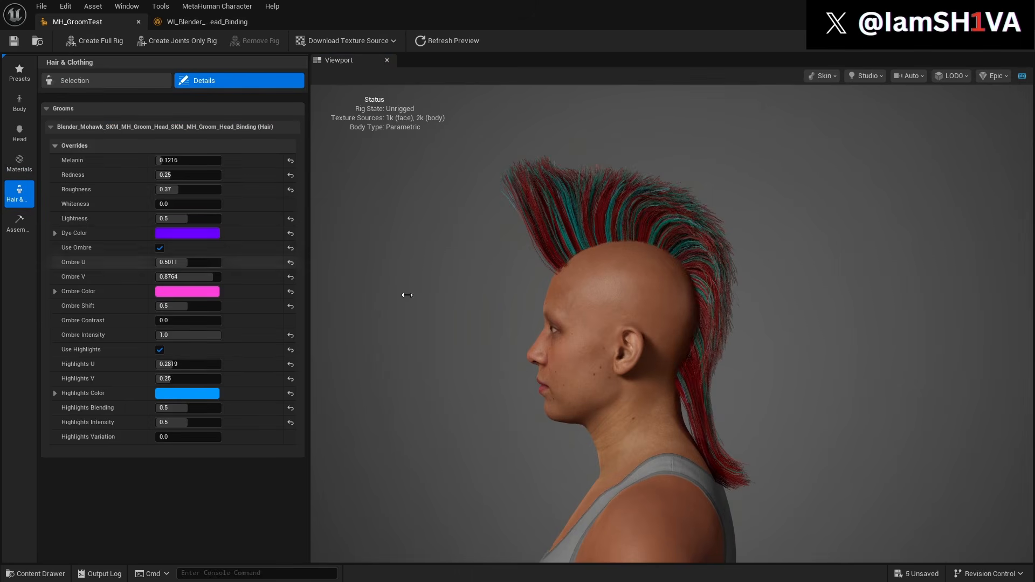
{"action": "left_click_drag", "start_coordinate": [550, 297], "coordinate": [653, 297]}
{"action": "left_click_drag", "start_coordinate": [539, 297], "coordinate": [717, 297]}
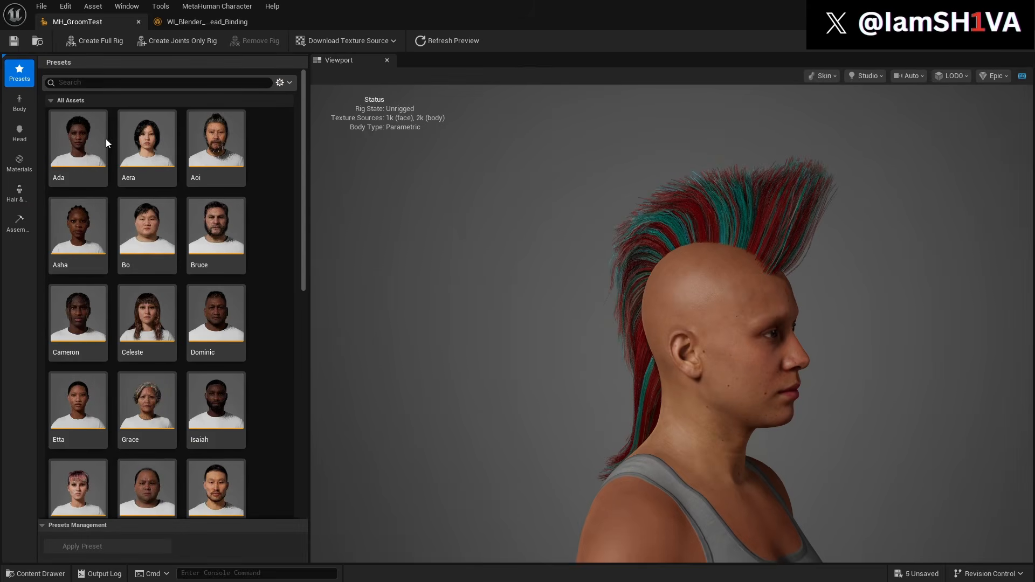
{"action": "double_click", "coordinate": [97, 155]}
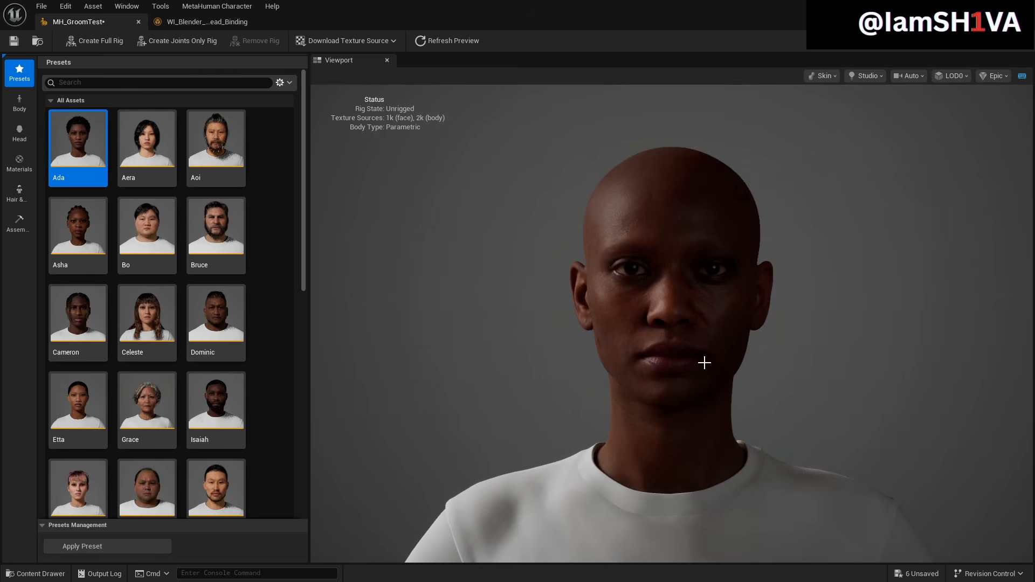
{"action": "scroll", "coordinate": [705, 363], "scroll_direction": "up", "scroll_amount": 1}
{"action": "left_click_drag", "start_coordinate": [704, 363], "coordinate": [776, 363]}
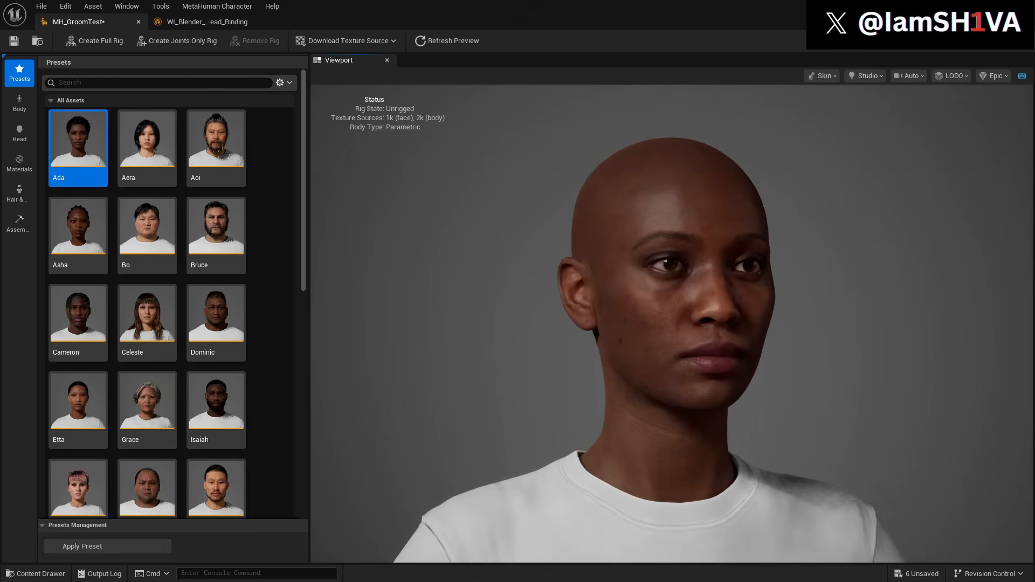
{"action": "left_click_drag", "start_coordinate": [485, 338], "coordinate": [533, 338]}
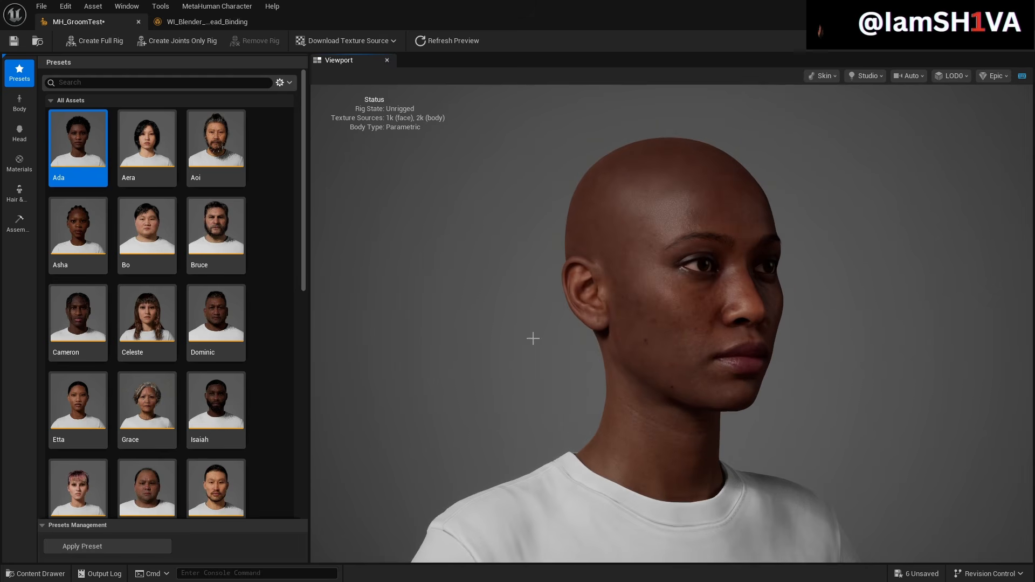
- Remove the Short Coil hair from the Ada character
{"action": "left_click", "coordinate": [28, 190]}
{"action": "left_click", "coordinate": [98, 81]}
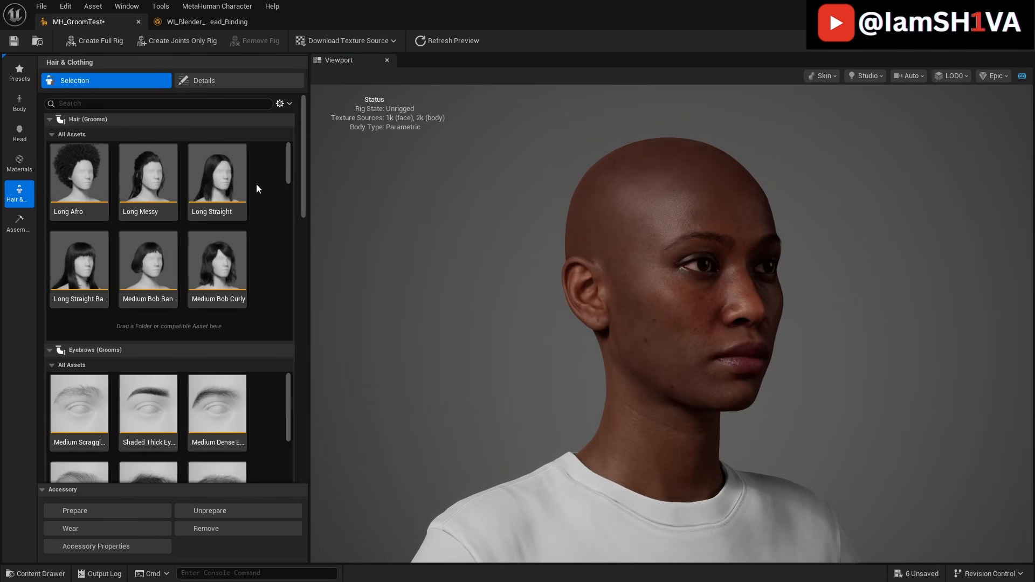
{"action": "scroll", "coordinate": [205, 197], "scroll_direction": "down", "scroll_amount": 6}
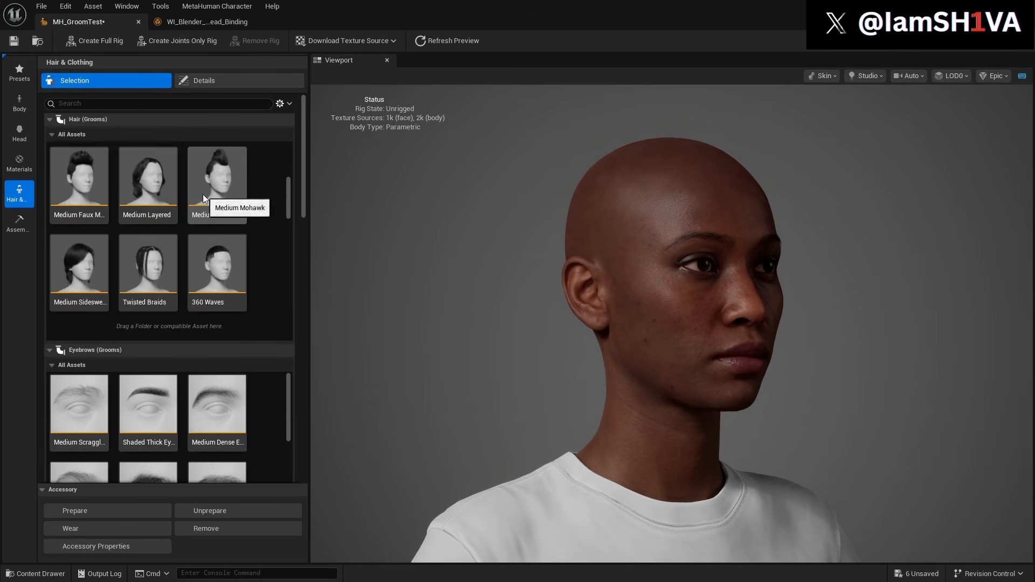
{"action": "scroll", "coordinate": [203, 193], "scroll_direction": "down", "scroll_amount": 3}
{"action": "left_click", "coordinate": [134, 196]}
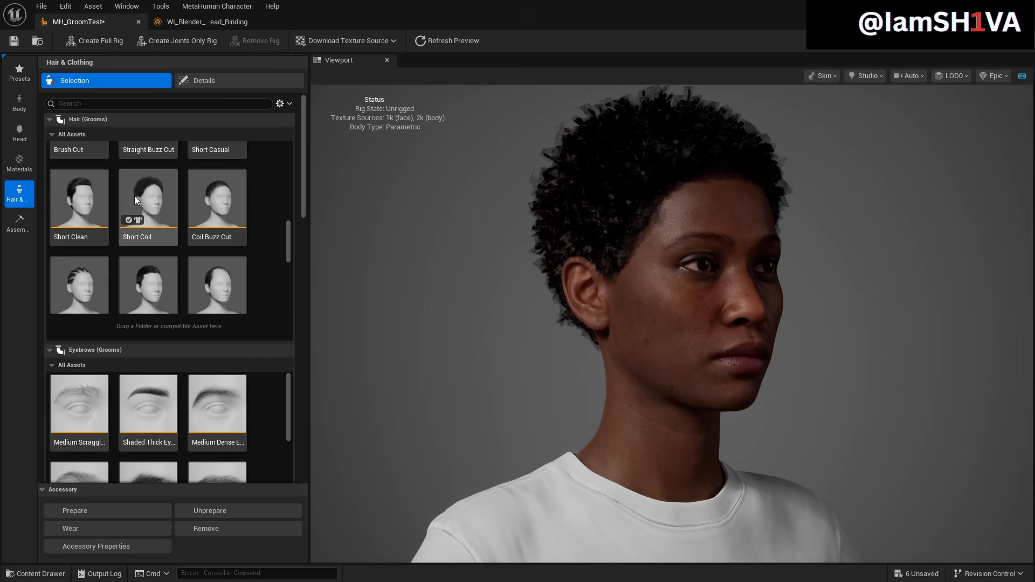
{"action": "left_click", "coordinate": [200, 529]}
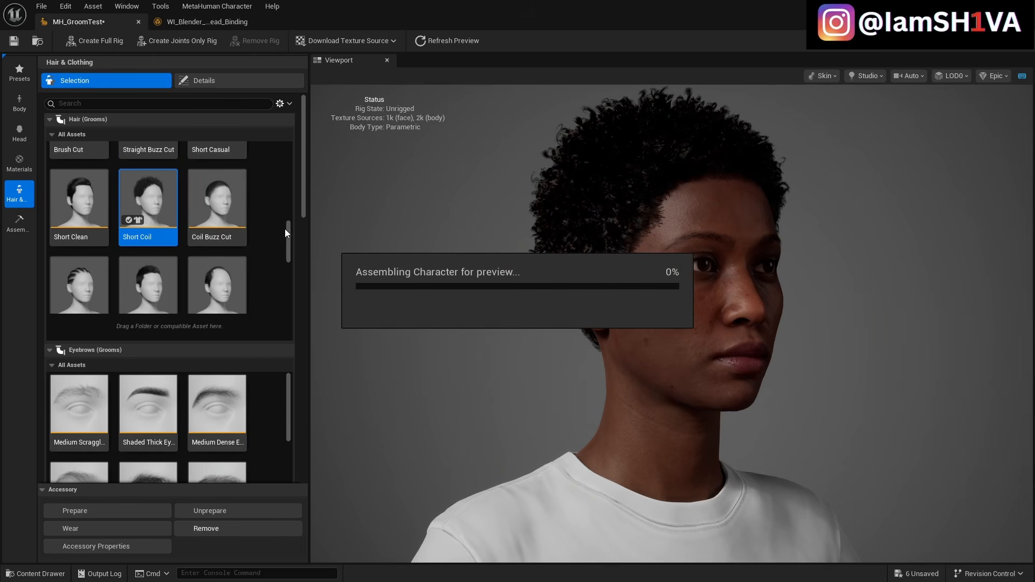
- Put the WI_Blender_Mohawk groom on the Ada character
{"action": "left_click_drag", "start_coordinate": [290, 229], "coordinate": [291, 288]}
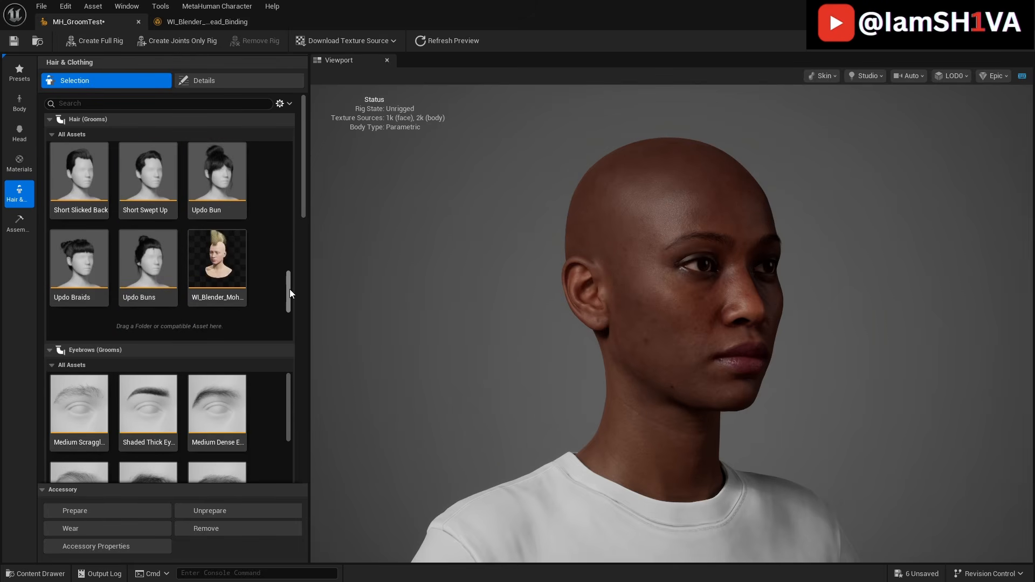
{"action": "left_click", "coordinate": [237, 261]}
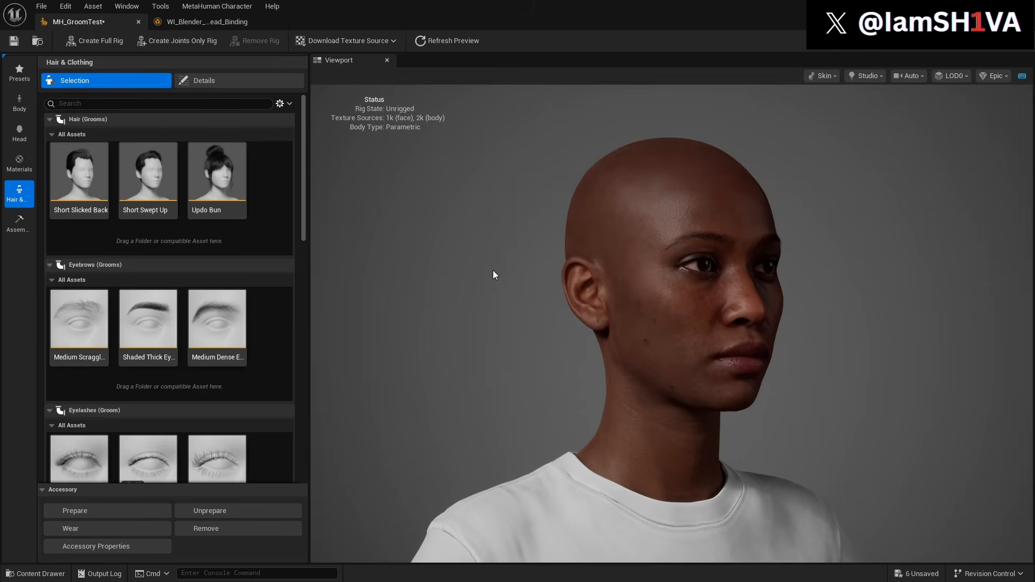
{"action": "scroll", "coordinate": [636, 249], "scroll_direction": "up", "scroll_amount": 10}
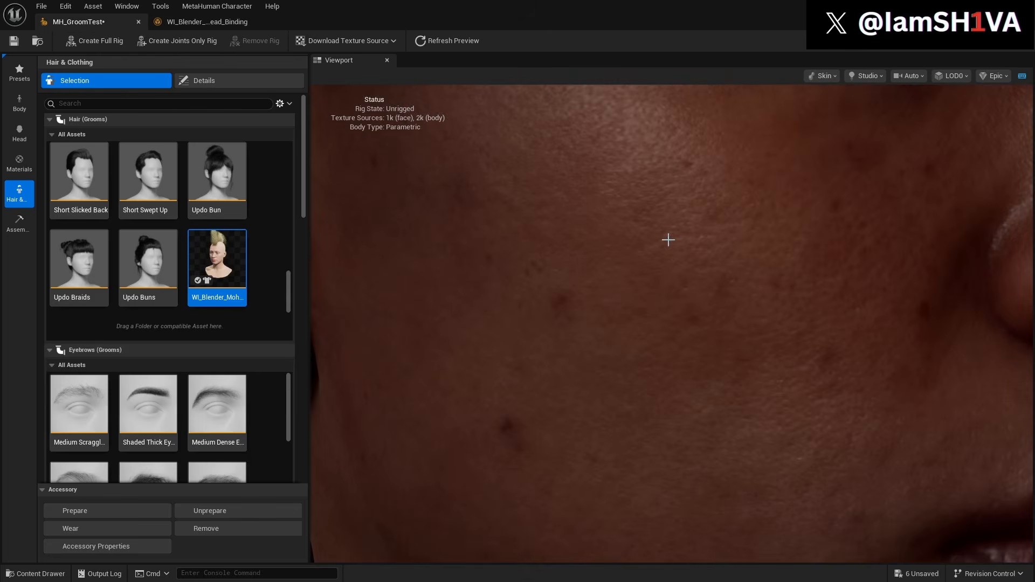
{"action": "right_click_drag", "start_coordinate": [669, 240], "coordinate": [668, 275], "text": "alt"}
{"action": "left_click_drag", "start_coordinate": [669, 275], "coordinate": [750, 275], "text": "alt"}
- Compare the mohawk on Ada with Always Use Hair Cards on and off from both sides of the head
{"action": "left_click", "coordinate": [952, 76]}
{"action": "left_click", "coordinate": [971, 213]}
{"action": "left_click_drag", "start_coordinate": [841, 242], "coordinate": [609, 256], "text": "alt"}
{"action": "left_click", "coordinate": [961, 77]}
{"action": "left_click", "coordinate": [975, 216]}
{"action": "left_click_drag", "start_coordinate": [809, 242], "coordinate": [971, 242], "text": "alt"}
{"action": "left_click", "coordinate": [965, 77]}
{"action": "left_click", "coordinate": [980, 213]}
{"action": "left_click_drag", "start_coordinate": [809, 242], "coordinate": [625, 243], "text": "alt"}
{"action": "left_click", "coordinate": [953, 76]}
{"action": "left_click", "coordinate": [975, 218]}
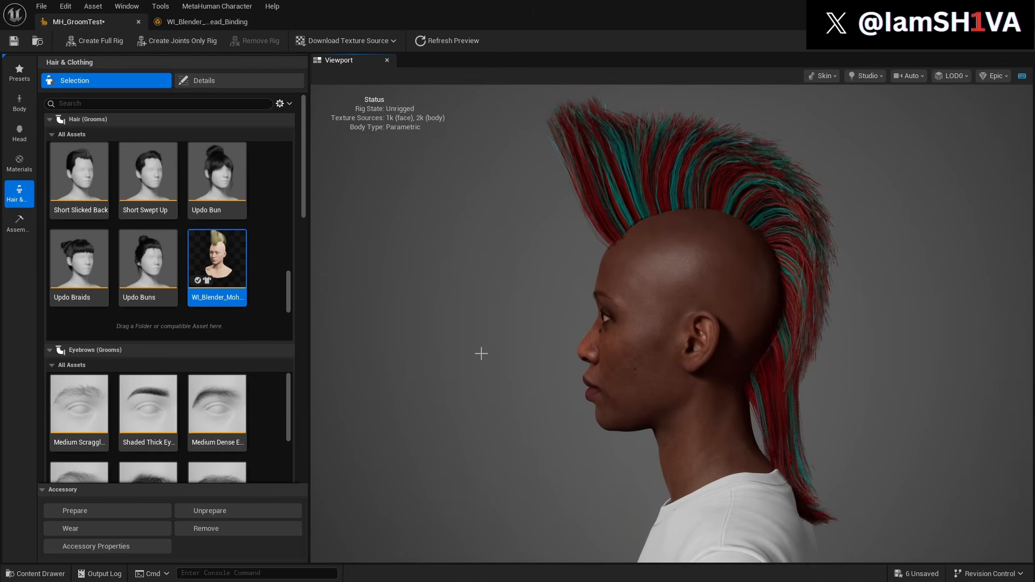
- Sculpt the crown of Ada's head to test how the mohawk follows the changed shape
{"action": "left_click", "coordinate": [31, 130]}
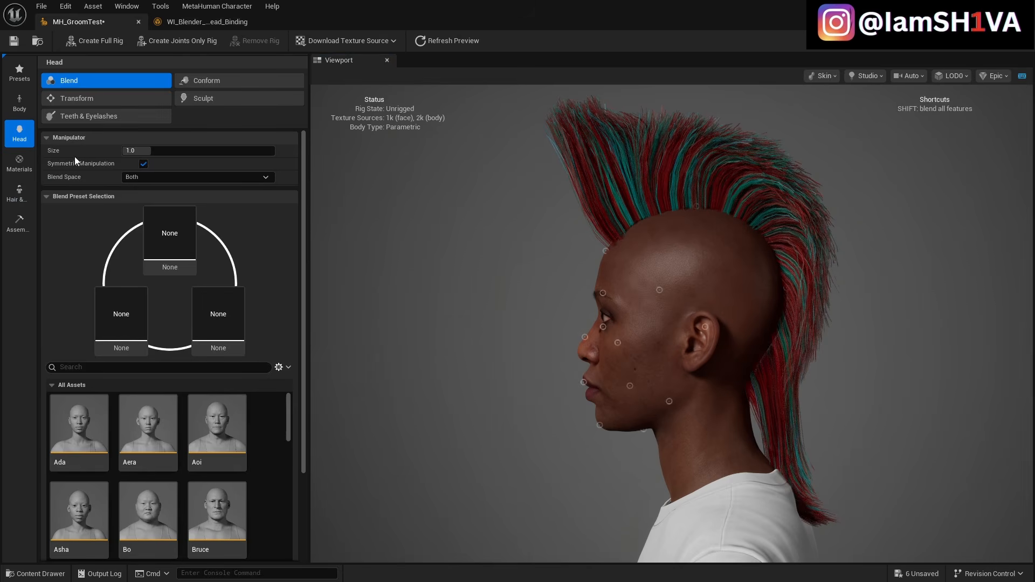
{"action": "left_click", "coordinate": [209, 102]}
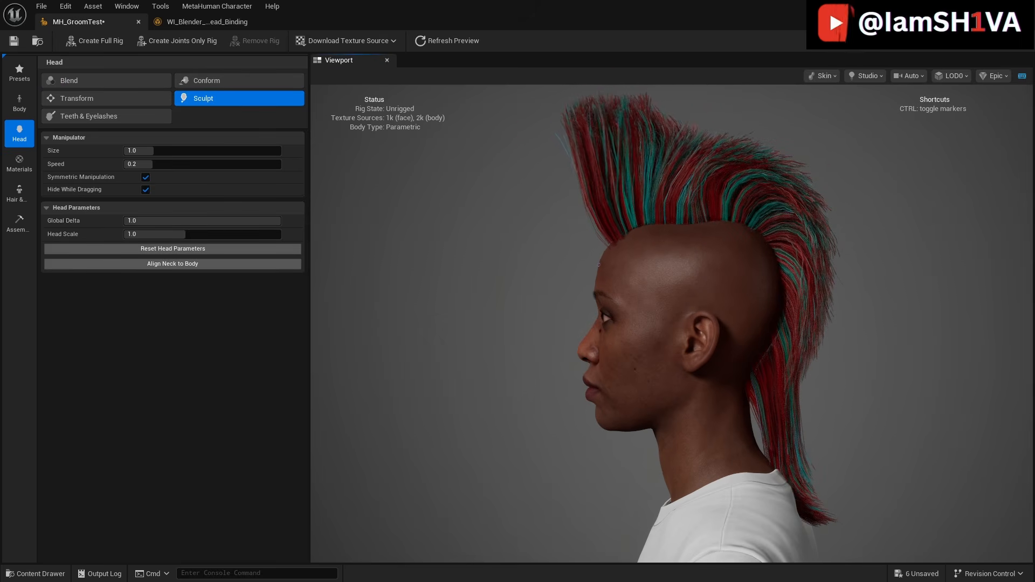
{"action": "left_click_drag", "start_coordinate": [813, 270], "coordinate": [844, 274]}
{"action": "left_click_drag", "start_coordinate": [750, 419], "coordinate": [757, 418]}
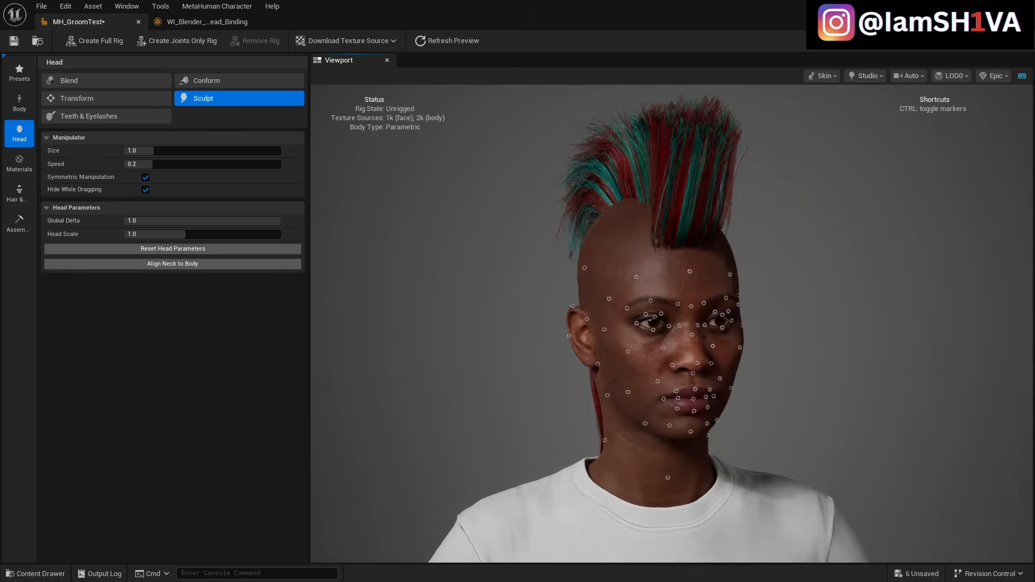
{"action": "left_click_drag", "start_coordinate": [646, 165], "coordinate": [695, 165]}
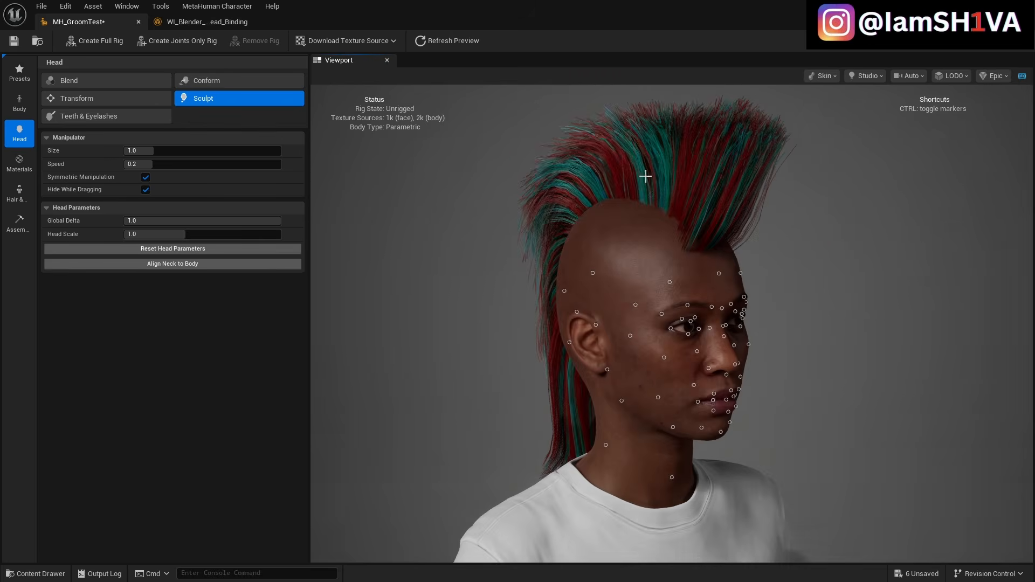
- Initialize the character from the Bruce preset and remove its default hair
{"action": "left_click", "coordinate": [23, 67]}
{"action": "double_click", "coordinate": [233, 237]}
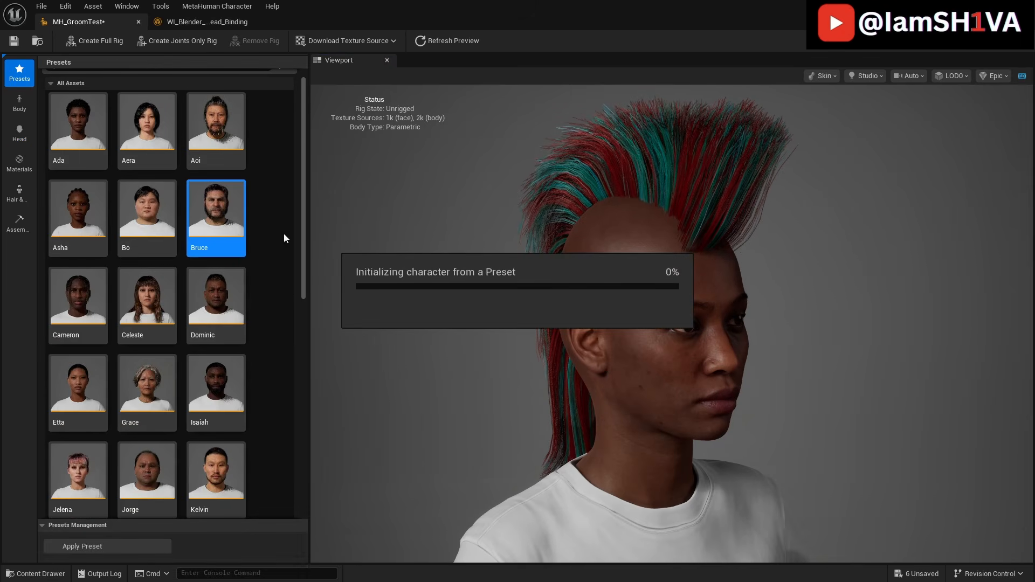
{"action": "left_click", "coordinate": [20, 193]}
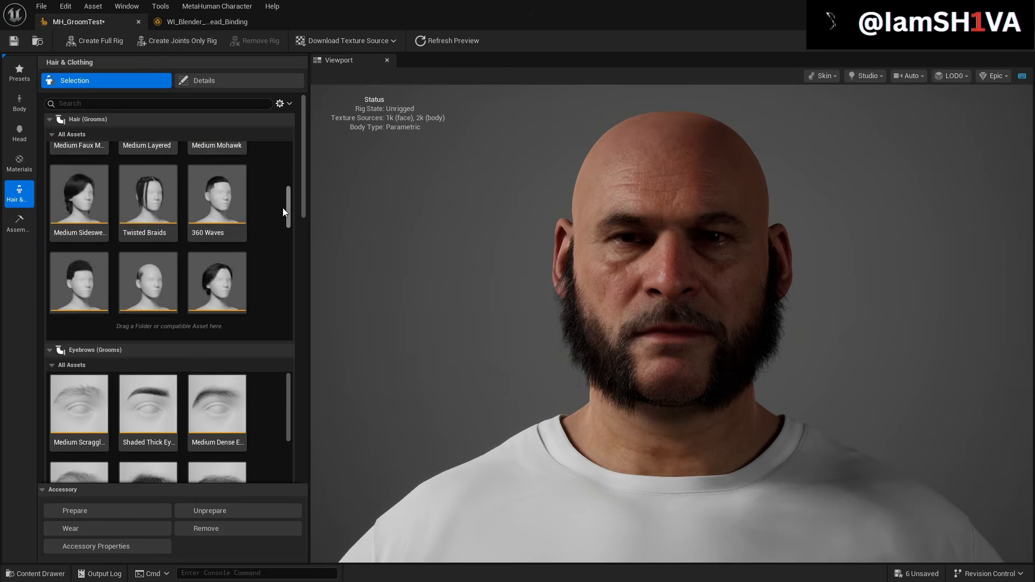
{"action": "left_click", "coordinate": [209, 527]}
- Put the WI_Blender_Mohawk groom on Bruce and turn off Always Use Hair Cards
{"action": "left_click_drag", "start_coordinate": [288, 223], "coordinate": [288, 285]}
{"action": "double_click", "coordinate": [218, 264]}
{"action": "scroll", "coordinate": [876, 139], "scroll_direction": "down", "scroll_amount": 4}
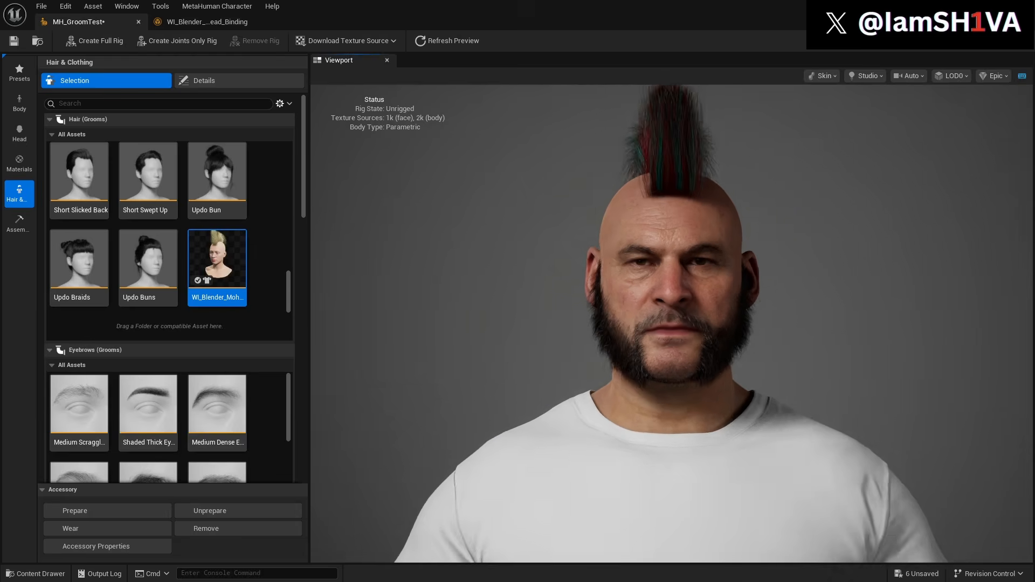
{"action": "left_click_drag", "start_coordinate": [876, 139], "coordinate": [971, 139]}
{"action": "left_click", "coordinate": [909, 77]}
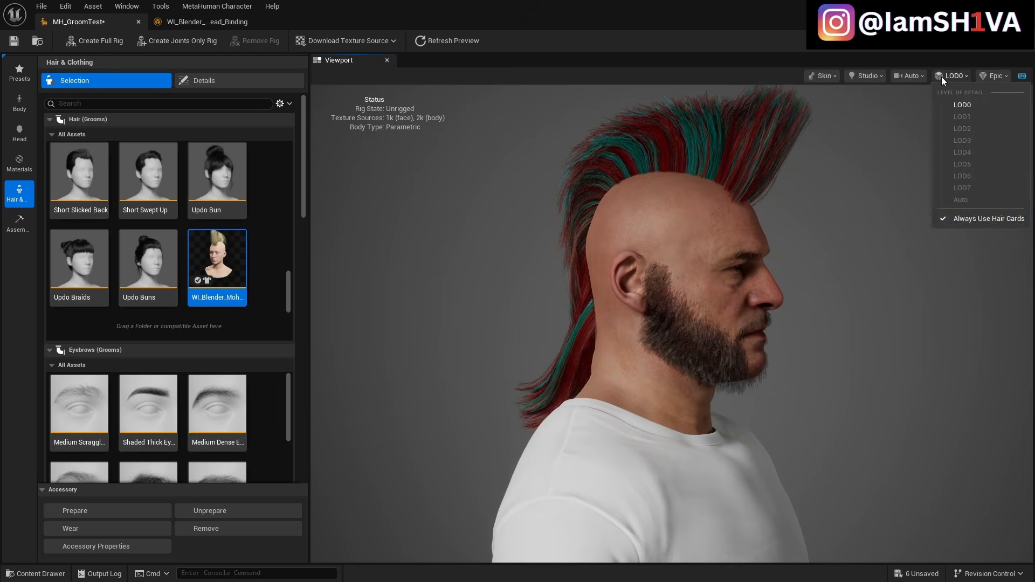
- Raise the crown of Bruce's head with Sculpt and switch the head editing to Blend
{"action": "left_click", "coordinate": [10, 136]}
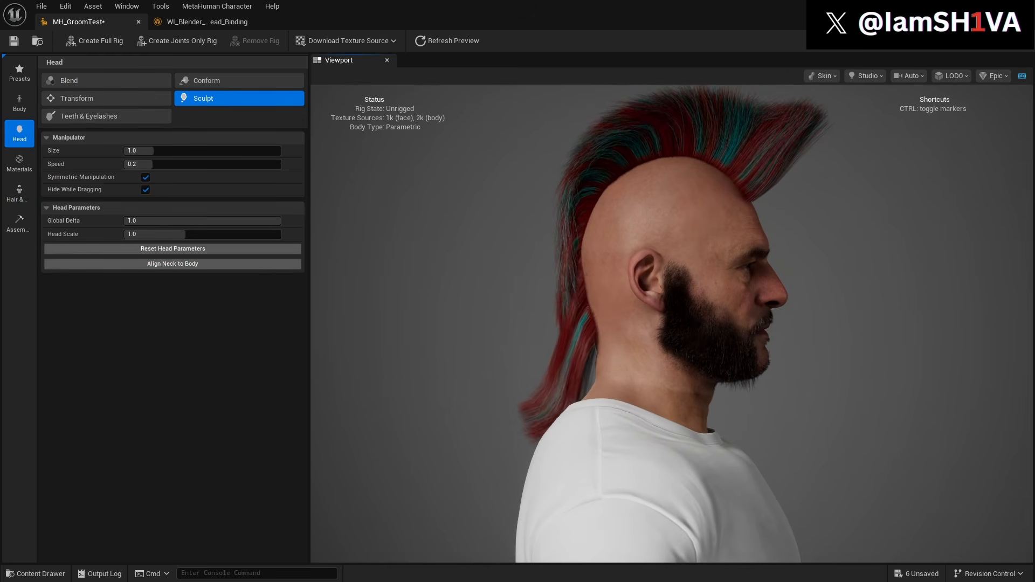
{"action": "left_click_drag", "start_coordinate": [683, 170], "coordinate": [755, 134]}
{"action": "left_click", "coordinate": [19, 103]}
{"action": "left_click", "coordinate": [20, 134]}
{"action": "left_click", "coordinate": [67, 80]}
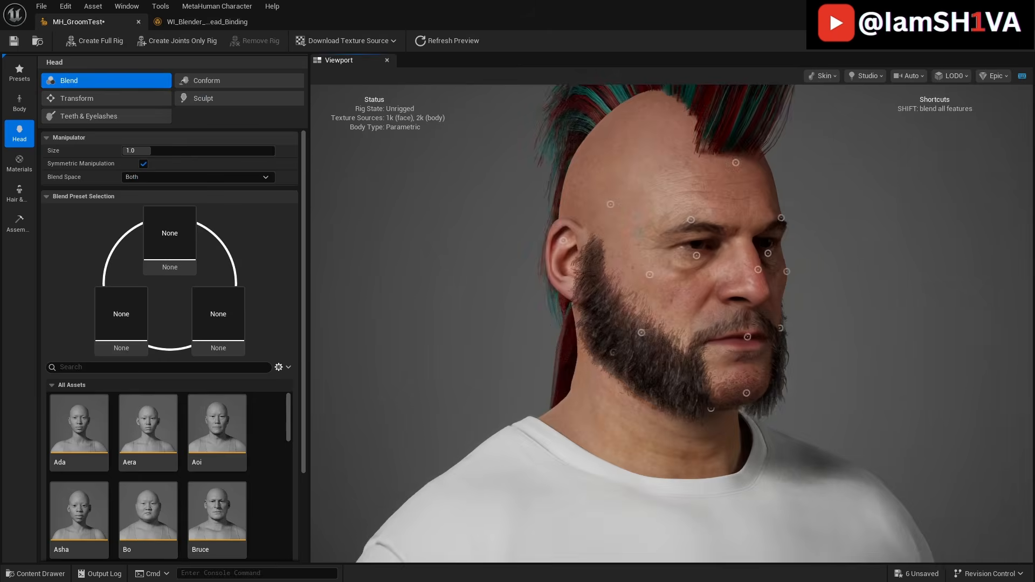
{"action": "left_click_drag", "start_coordinate": [1013, 292], "coordinate": [809, 294]}
{"action": "left_click_drag", "start_coordinate": [809, 294], "coordinate": [782, 294]}
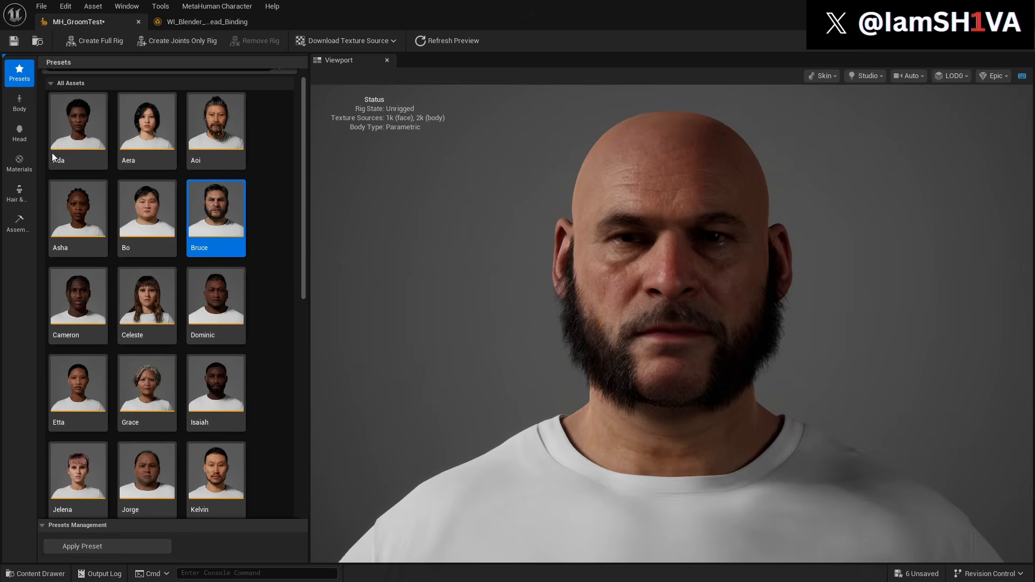
- Remove the hair from the freshly reset Bruce character and put the WI_Blender_Mohawk groom back on
{"action": "left_click", "coordinate": [20, 193]}
{"action": "left_click_drag", "start_coordinate": [289, 168], "coordinate": [289, 286]}
{"action": "double_click", "coordinate": [217, 189]}
{"action": "left_click", "coordinate": [207, 529]}
{"action": "double_click", "coordinate": [217, 262]}
{"action": "scroll", "coordinate": [579, 232], "scroll_direction": "down", "scroll_amount": 3}
{"action": "left_click_drag", "start_coordinate": [580, 232], "coordinate": [326, 241]}
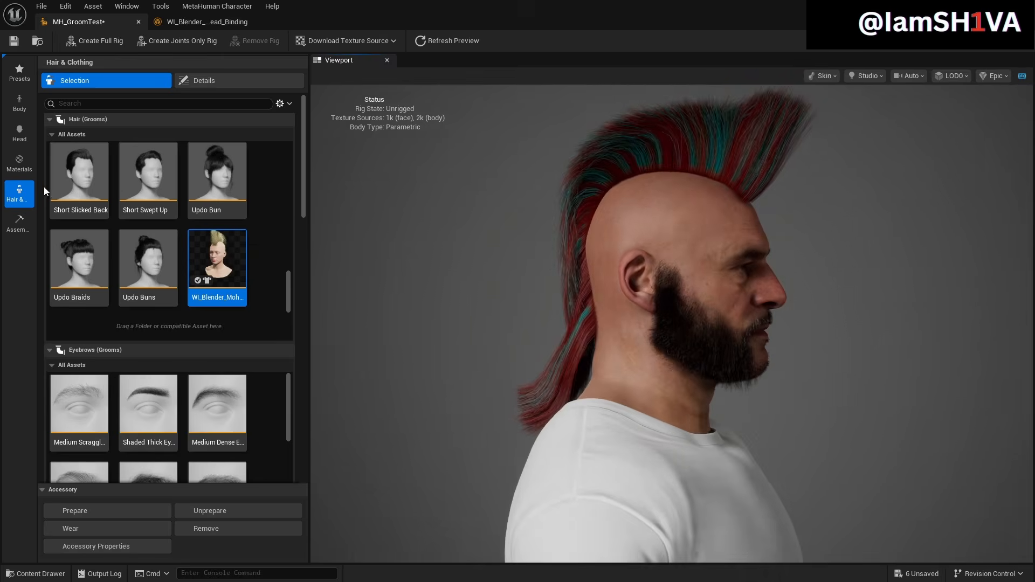
- Toggle Always Use Hair Cards to compare card and strand rendering of Bruce's mohawk
{"action": "left_click", "coordinate": [952, 76]}
{"action": "left_click", "coordinate": [912, 77]}
{"action": "left_click", "coordinate": [952, 76]}
{"action": "left_click", "coordinate": [965, 219]}
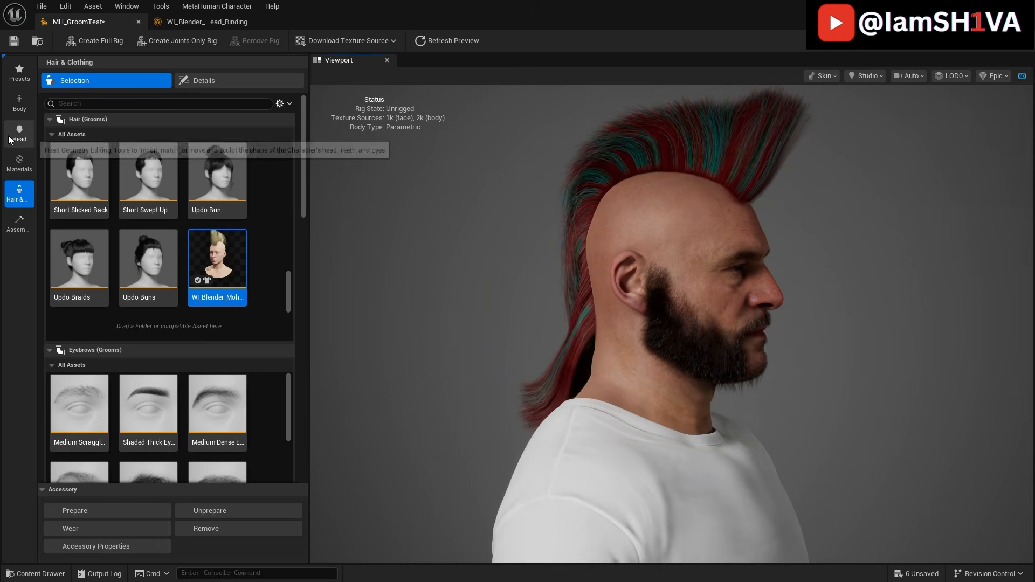
- Sculpt Bruce's crown upward to test how the mohawk adapts to the head
{"action": "left_click", "coordinate": [20, 133]}
{"action": "left_click_drag", "start_coordinate": [662, 171], "coordinate": [668, 155]}
{"action": "mouse_move", "coordinate": [634, 205]}
{"action": "left_mouse_down"}
{"action": "mouse_move", "coordinate": [588, 206]}
{"action": "mouse_move", "coordinate": [564, 230]}
{"action": "left_mouse_up"}
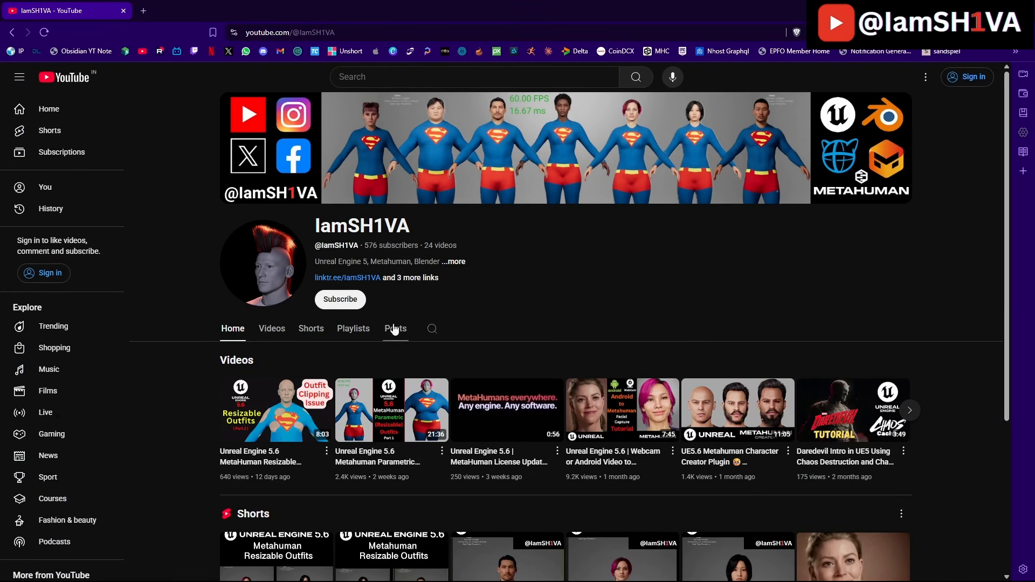
- Switch to the YouTube channel in the browser and open the full UE5 Metahuman Customization Workflows playlist
{"action": "left_click", "coordinate": [354, 333]}
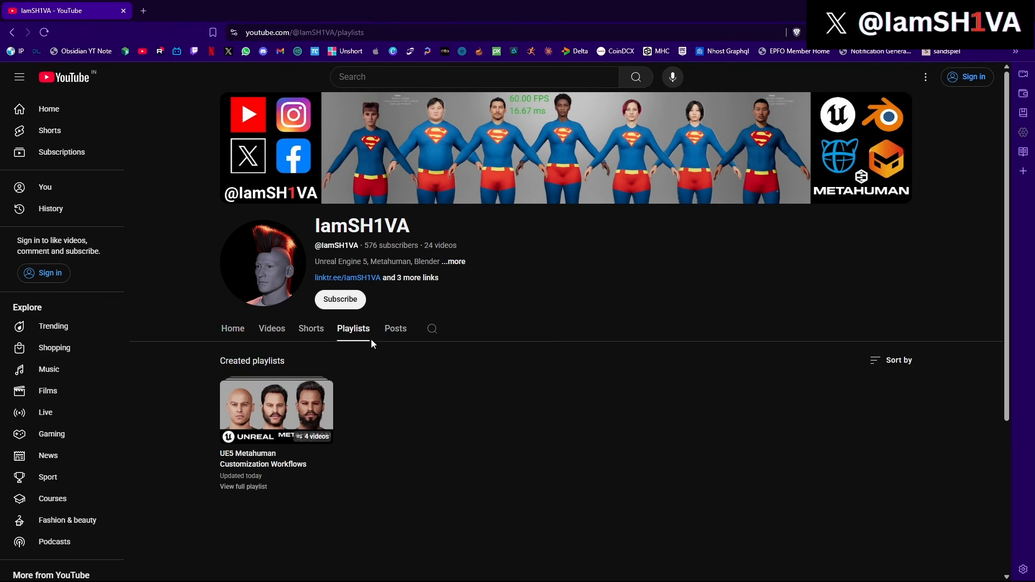
{"action": "left_click", "coordinate": [253, 490]}
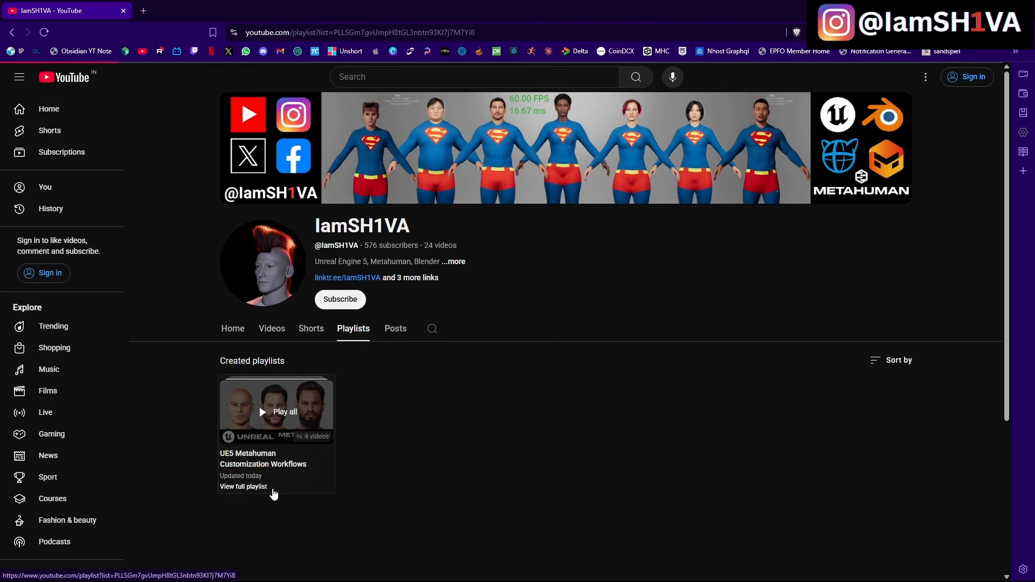
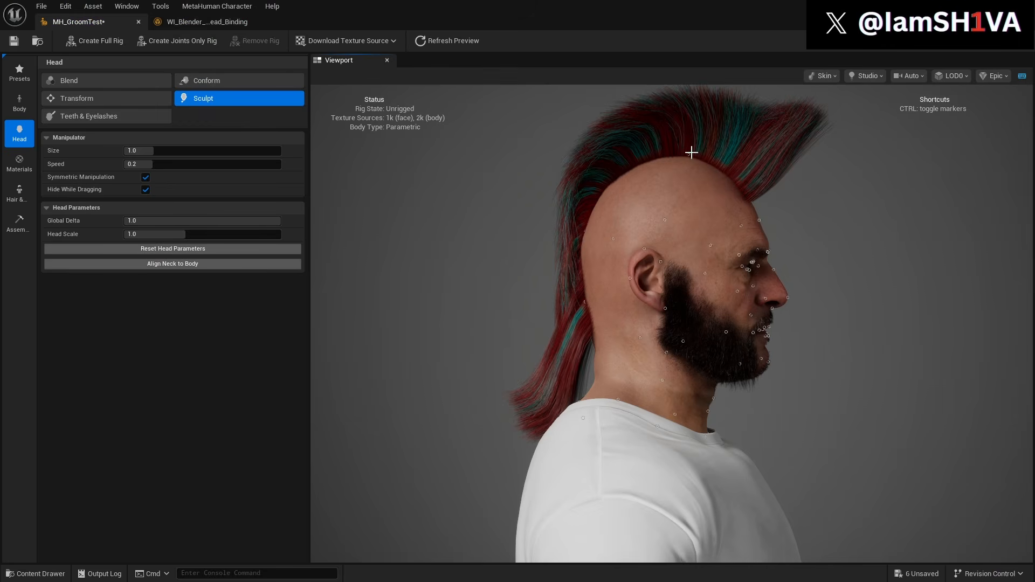
- Examine the mohawk's fit around Bruce's sculpted head and in head Blend, toggling Always Use Hair Cards
{"action": "left_click_drag", "start_coordinate": [906, 222], "coordinate": [759, 234]}
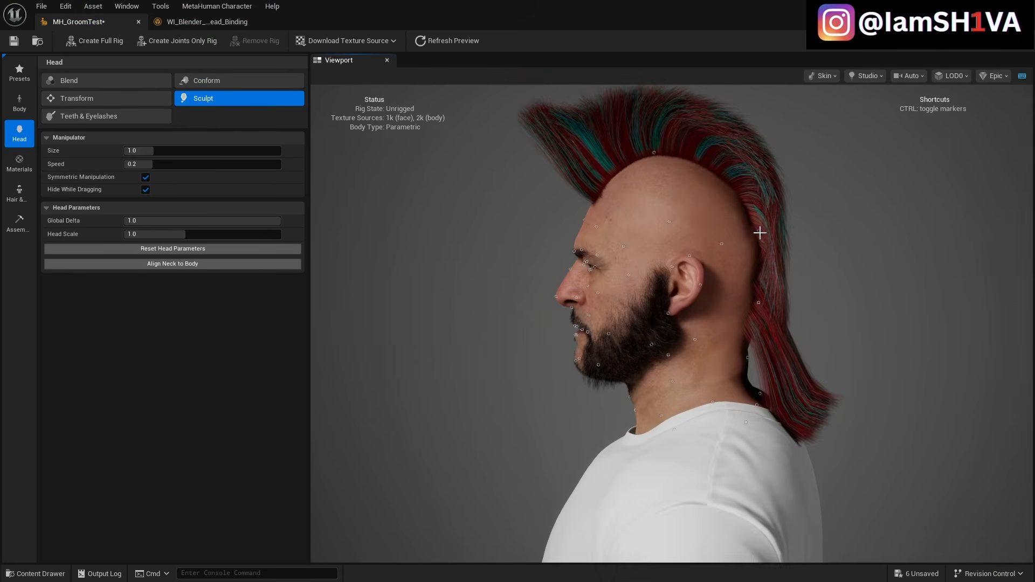
{"action": "left_click_drag", "start_coordinate": [764, 293], "coordinate": [749, 291]}
{"action": "left_click_drag", "start_coordinate": [933, 162], "coordinate": [399, 156]}
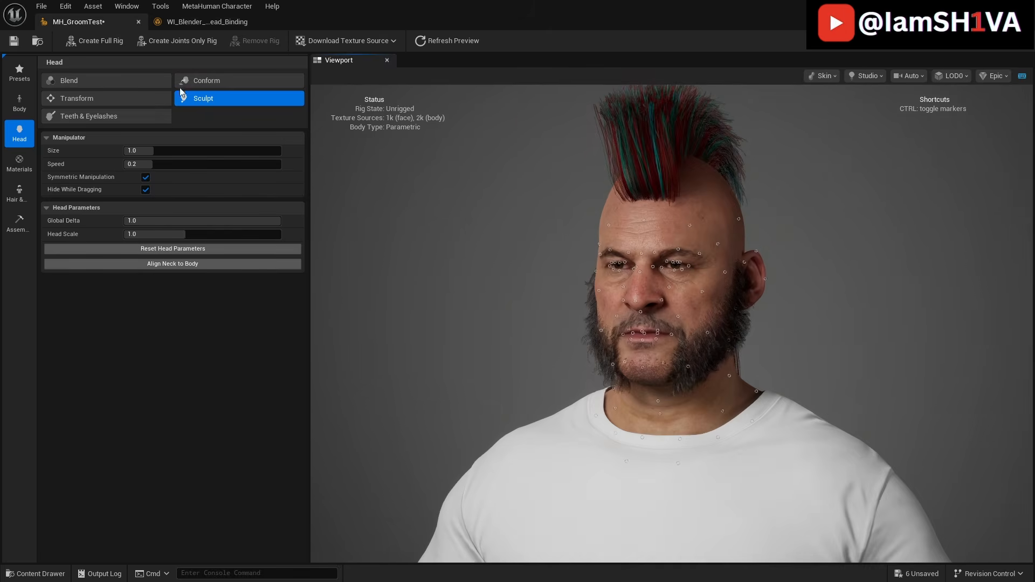
{"action": "left_click", "coordinate": [19, 103]}
{"action": "left_click", "coordinate": [17, 132]}
{"action": "left_click", "coordinate": [66, 80]}
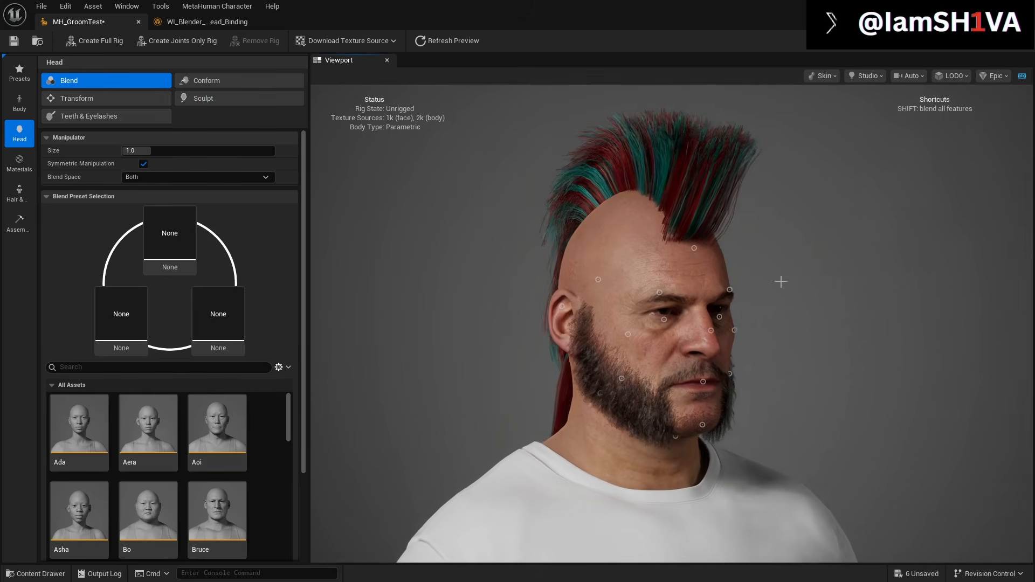
{"action": "left_click", "coordinate": [952, 75]}
{"action": "left_click", "coordinate": [974, 218]}
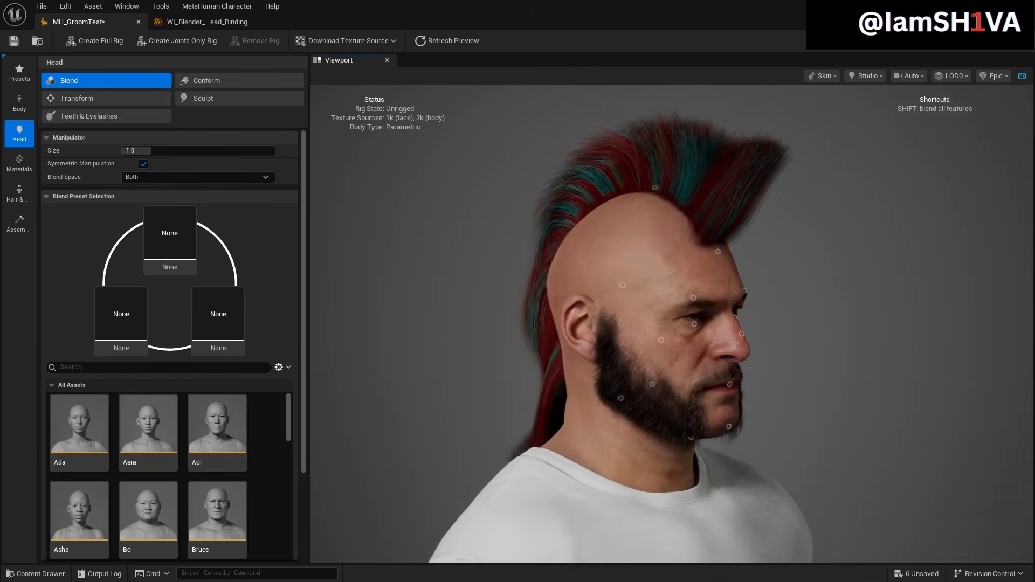
- Return to the Bruce preset with its original head shape and put the Blender mohawk groom on it
{"action": "left_click", "coordinate": [20, 73]}
{"action": "left_click", "coordinate": [20, 192]}
{"action": "scroll", "coordinate": [282, 218], "scroll_direction": "down", "scroll_amount": 10}
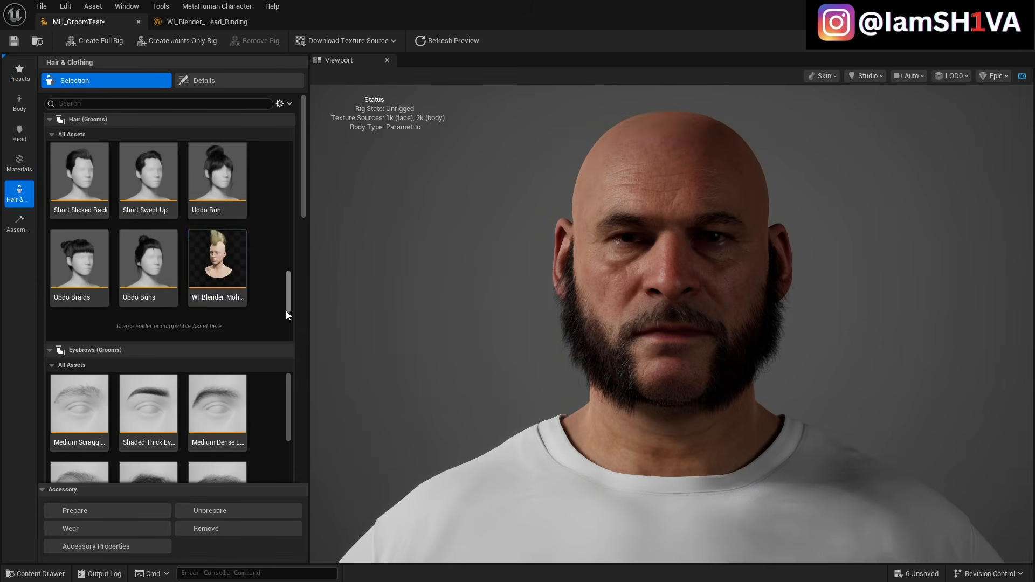
{"action": "scroll", "coordinate": [815, 181], "scroll_direction": "down", "scroll_amount": 3}
- Examine the mohawk's fit in side profile and in head Sculpt, toggling Always Use Hair Cards to compare both renderings
{"action": "left_click_drag", "start_coordinate": [815, 182], "coordinate": [927, 186]}
{"action": "left_click", "coordinate": [952, 75]}
{"action": "mouse_move", "coordinate": [809, 200]}
{"action": "left_mouse_down"}
{"action": "mouse_move", "coordinate": [906, 210]}
{"action": "mouse_move", "coordinate": [863, 211]}
{"action": "left_mouse_up"}
{"action": "left_click", "coordinate": [970, 213]}
{"action": "left_click", "coordinate": [952, 75]}
{"action": "left_click", "coordinate": [962, 219]}
{"action": "left_click", "coordinate": [19, 134]}
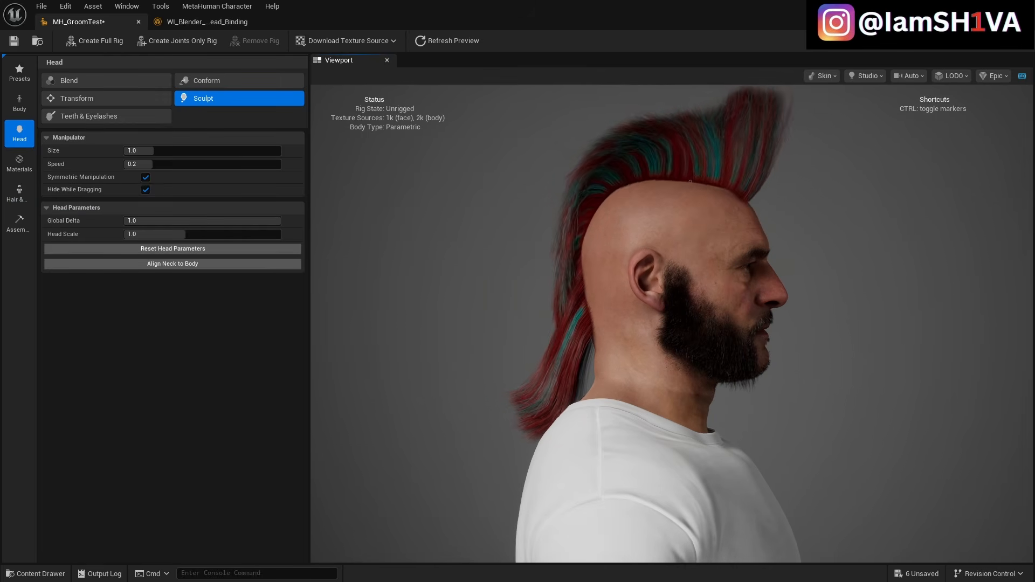
{"action": "left_click_drag", "start_coordinate": [924, 211], "coordinate": [960, 210]}
- Look at Bruce's full body with the mohawk, then return to the head and toggle Always Use Hair Cards again
{"action": "left_click", "coordinate": [19, 103]}
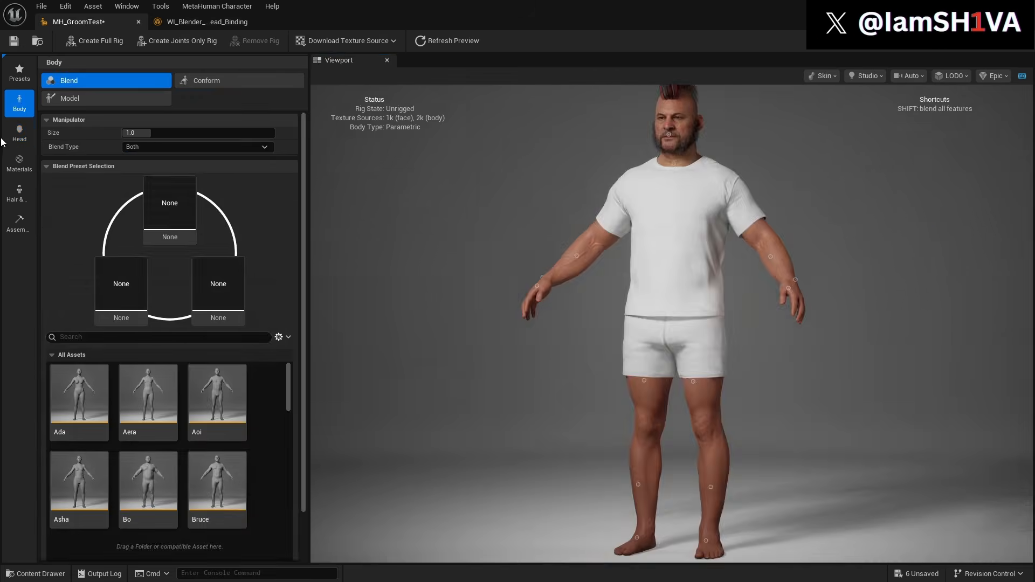
{"action": "left_click", "coordinate": [19, 132]}
{"action": "left_click", "coordinate": [953, 75]}
{"action": "left_click", "coordinate": [988, 219]}
{"action": "left_click_drag", "start_coordinate": [917, 232], "coordinate": [862, 232]}
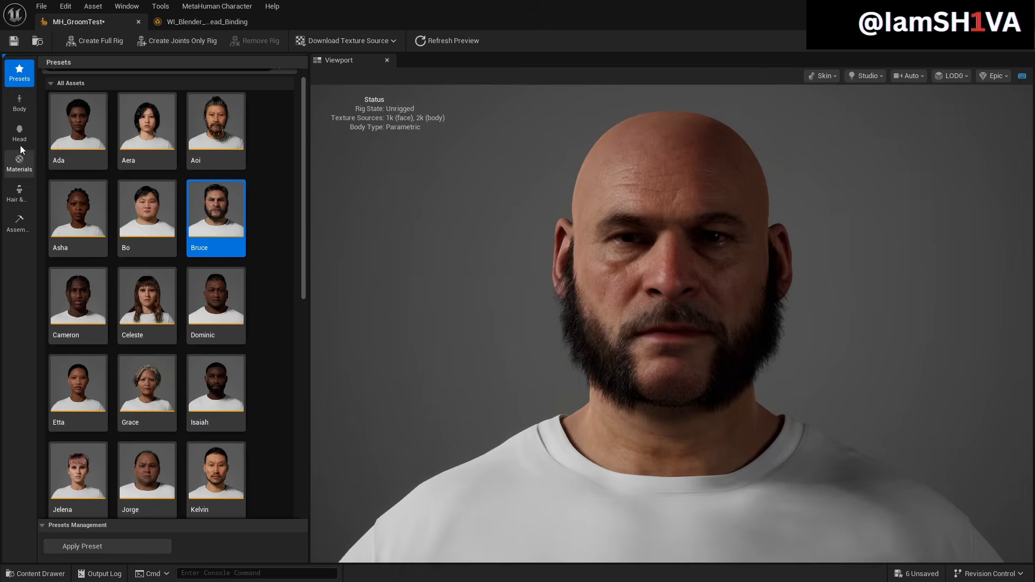
- Equip the bald Bruce preset with the Blender mohawk from the hair grooms
{"action": "left_click", "coordinate": [19, 194]}
{"action": "left_click_drag", "start_coordinate": [288, 162], "coordinate": [288, 286]}
{"action": "double_click", "coordinate": [217, 197]}
{"action": "left_click", "coordinate": [206, 527]}
{"action": "double_click", "coordinate": [217, 267]}
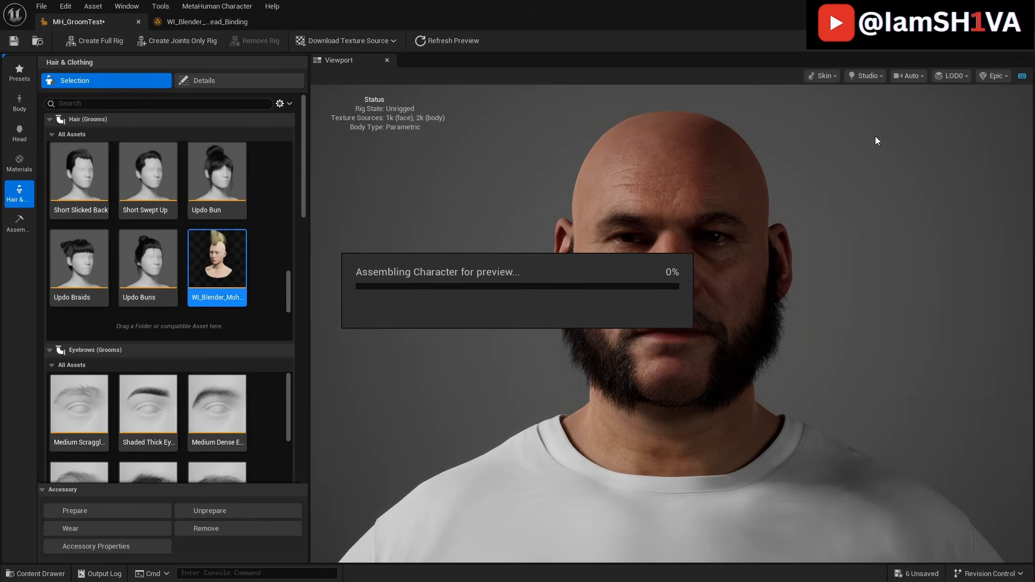
- Inspect the re-equipped mohawk around Bruce's unsculpted head from both sides in head Sculpt, ending in head Blend
{"action": "scroll", "coordinate": [860, 156], "scroll_direction": "down", "scroll_amount": 3}
{"action": "left_click_drag", "start_coordinate": [859, 216], "coordinate": [987, 216]}
{"action": "left_click_drag", "start_coordinate": [917, 189], "coordinate": [901, 189]}
{"action": "left_click", "coordinate": [951, 75]}
{"action": "left_click", "coordinate": [19, 133]}
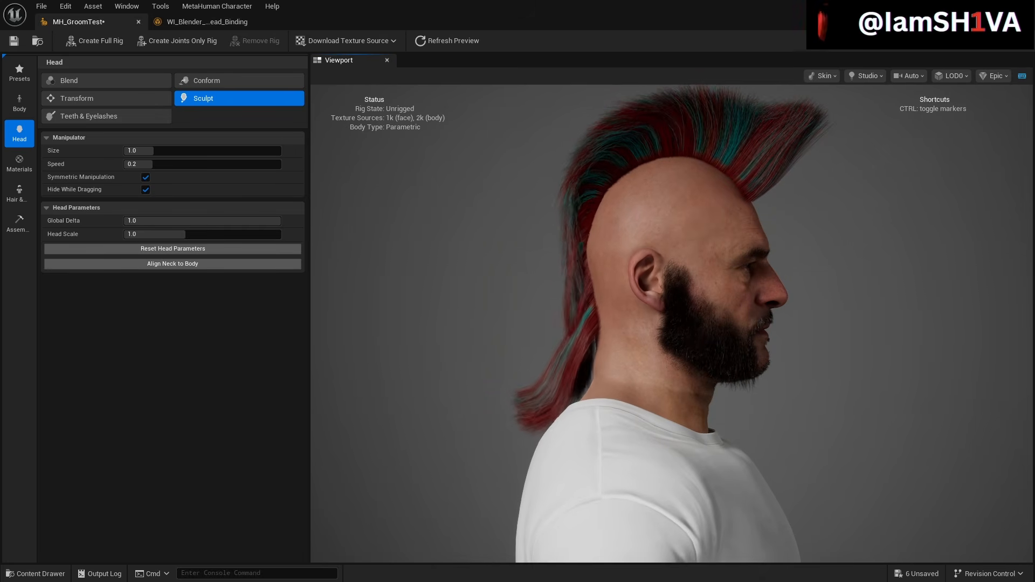
{"action": "left_click_drag", "start_coordinate": [809, 270], "coordinate": [588, 269]}
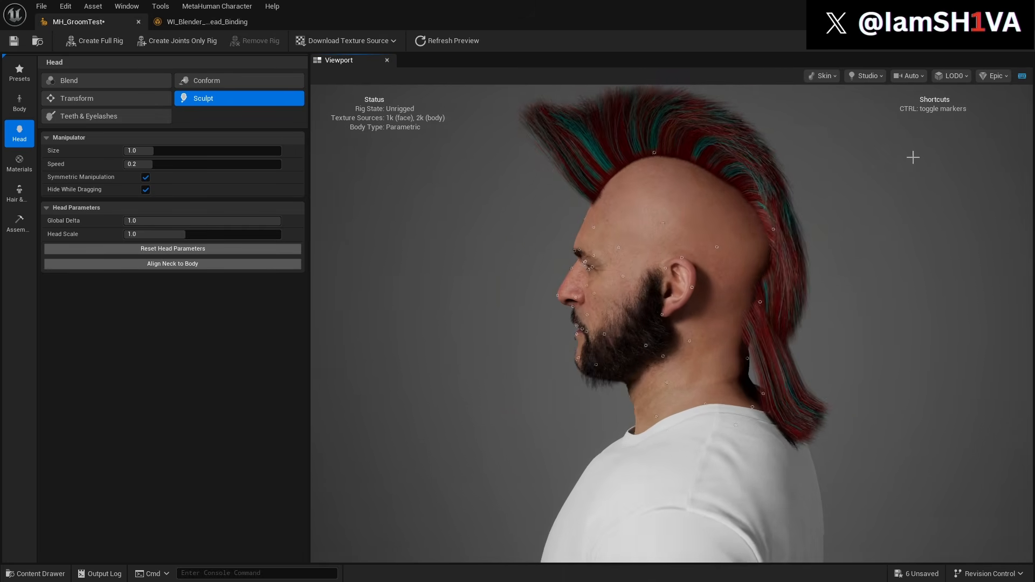
{"action": "left_click_drag", "start_coordinate": [895, 168], "coordinate": [971, 172]}
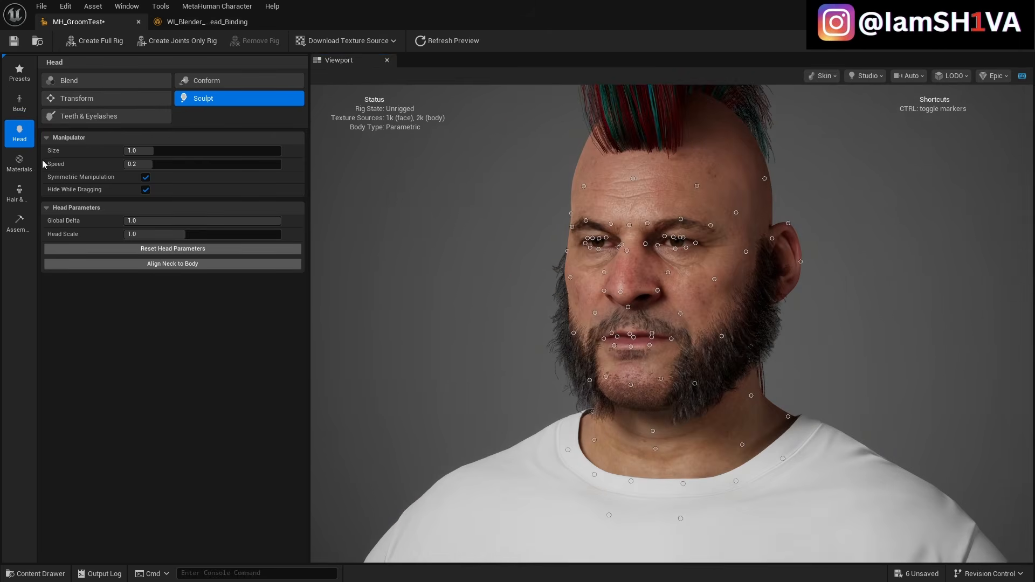
{"action": "left_click", "coordinate": [69, 81]}
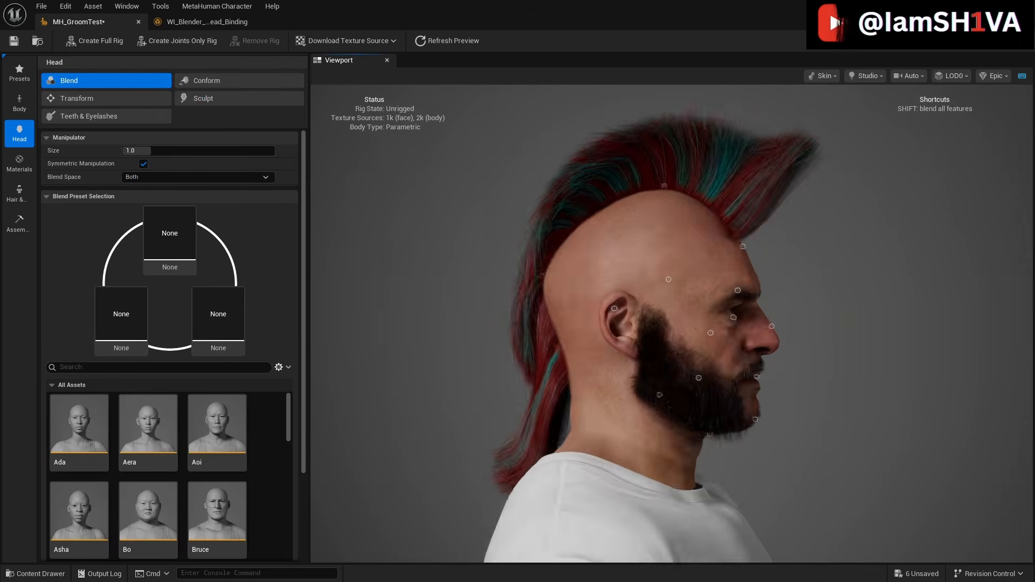